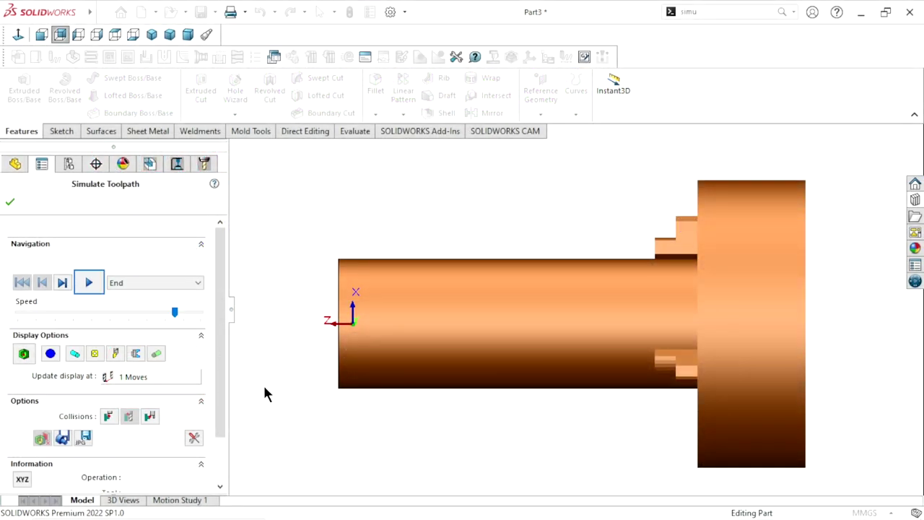
# Play the turning toolpath simulation and raise the playback speed to reach Groove Rough3
pyautogui.click(91, 282)
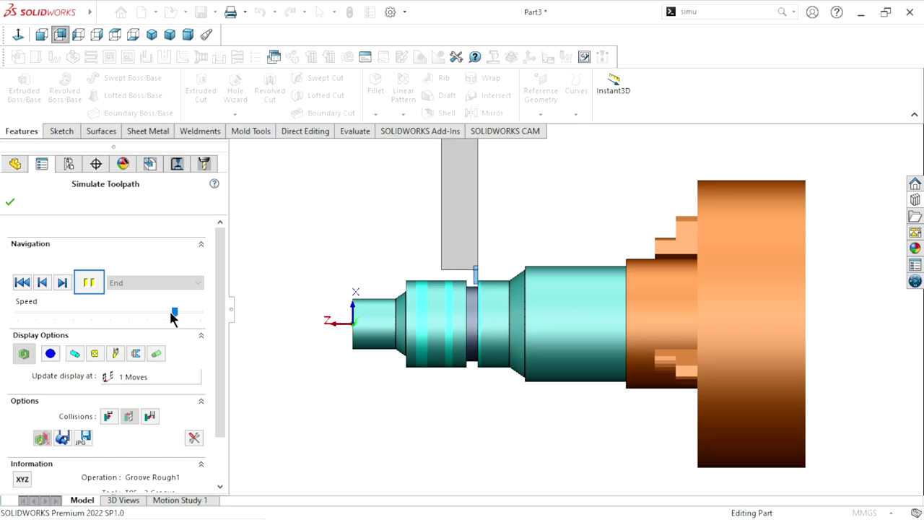
pyautogui.moveTo(173, 315); pyautogui.dragTo(179, 318)
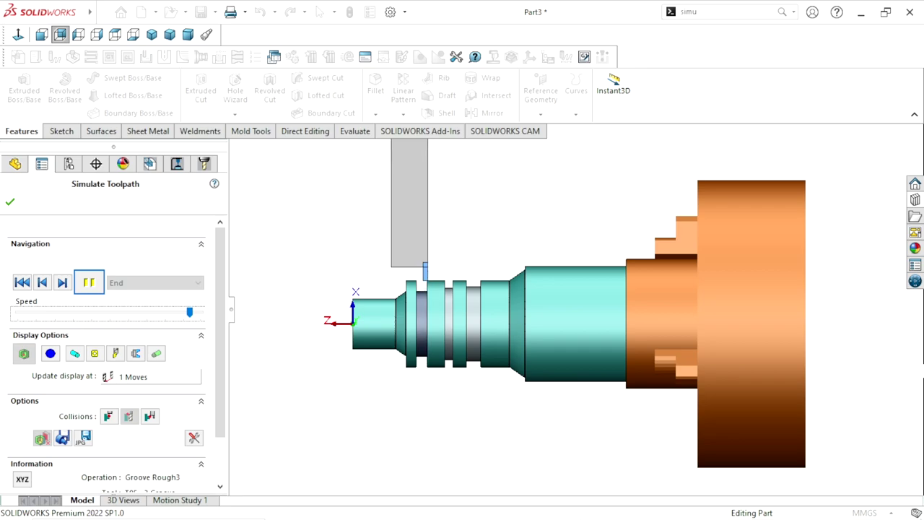
# Close the simulation and draw a horizontal centerline through the origin in a Front Plane sketch
pyautogui.press('Escape')
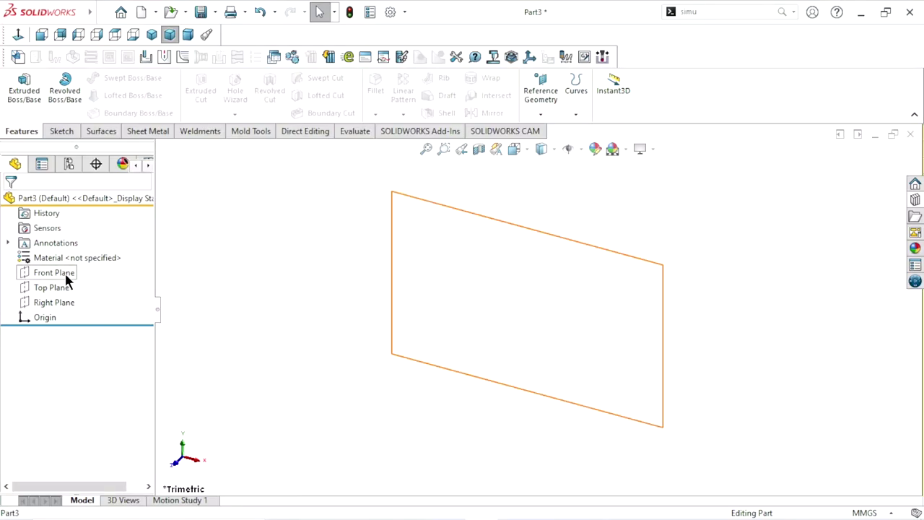
pyautogui.click(65, 273)
pyautogui.click(76, 256)
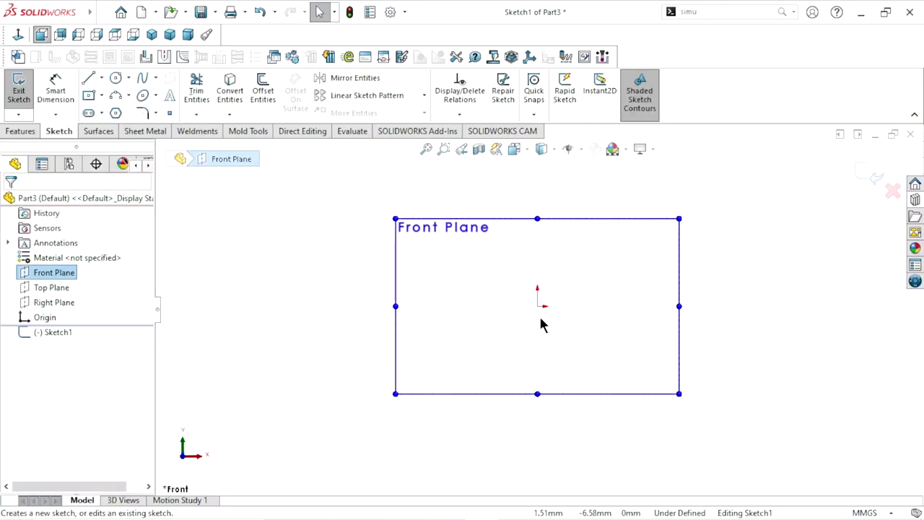
pyautogui.click(102, 78)
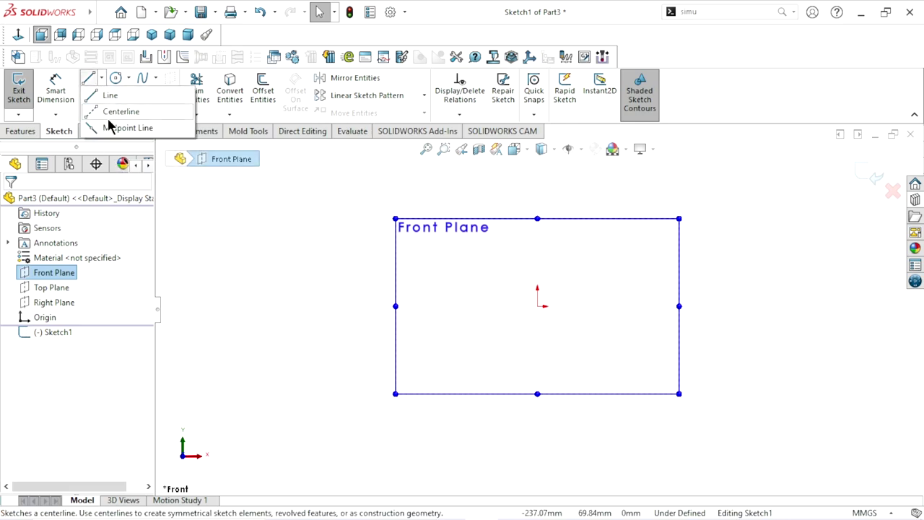
pyautogui.click(363, 305)
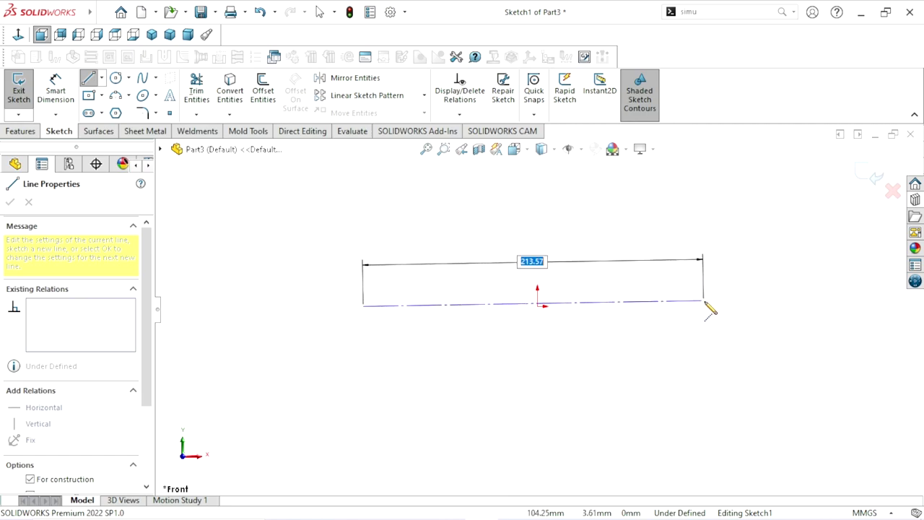
pyautogui.click(709, 306)
pyautogui.rightClick(711, 298)
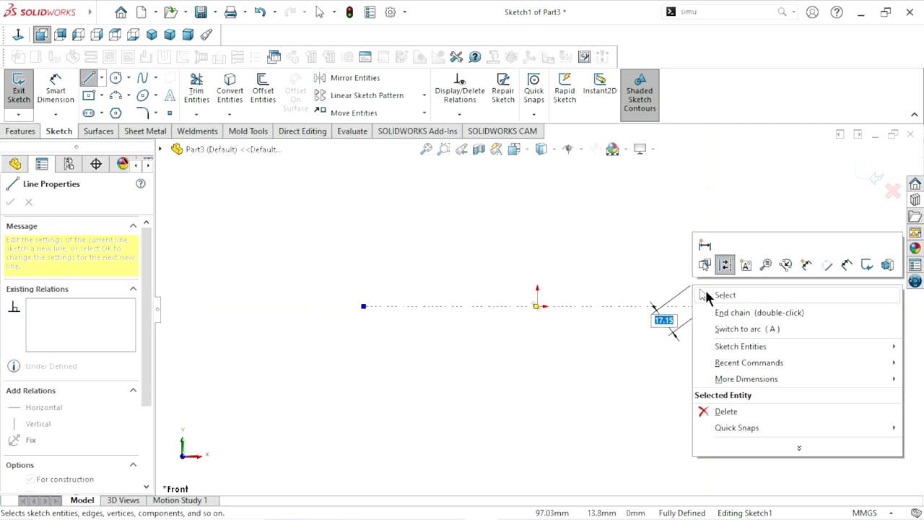
pyautogui.click(707, 294)
# Dimension the centerline length to 190 mm
pyautogui.click(56, 89)
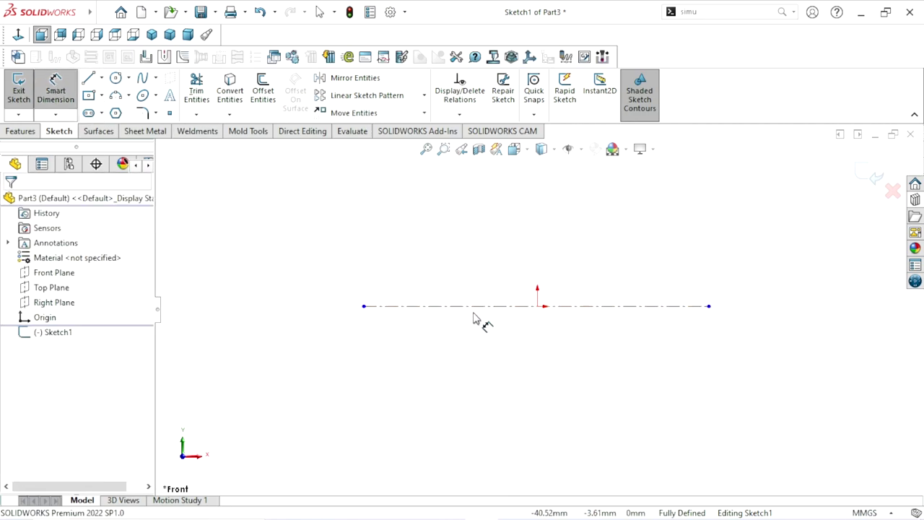
pyautogui.click(478, 306)
pyautogui.click(562, 371)
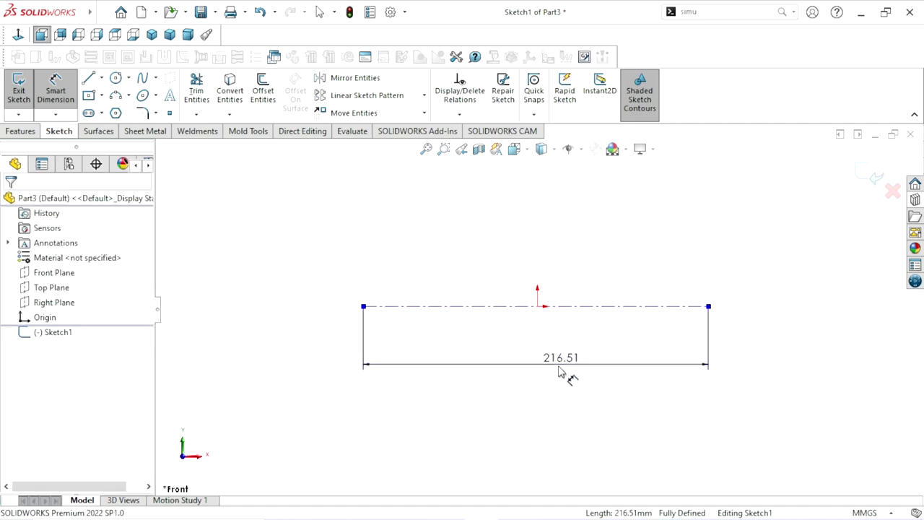
pyautogui.write('190')
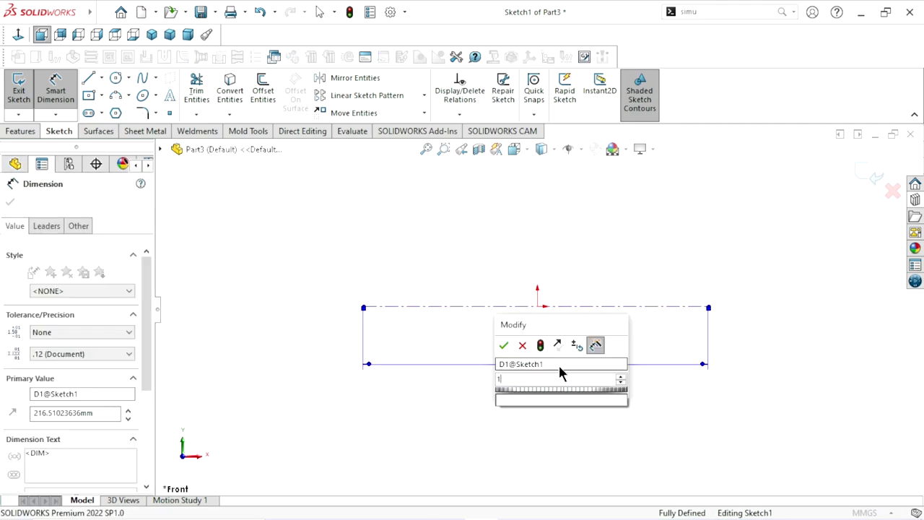
pyautogui.press('Return')
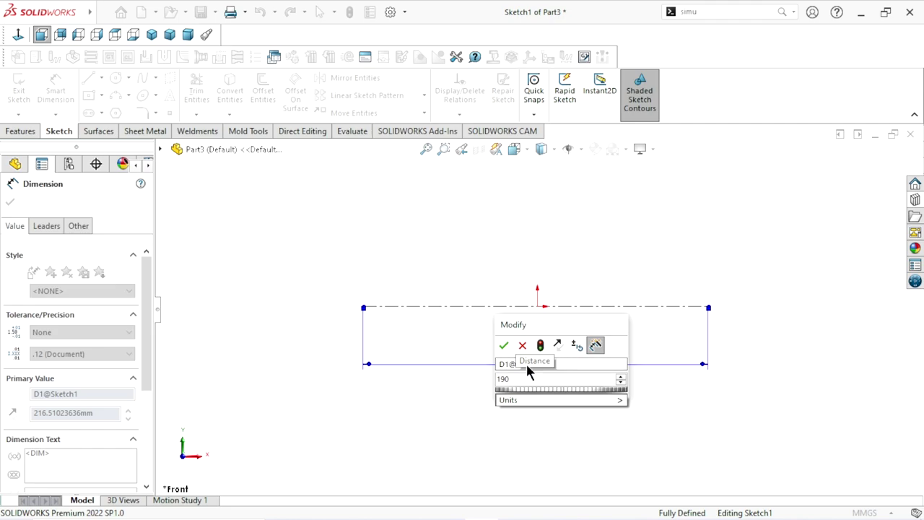
pyautogui.click(504, 346)
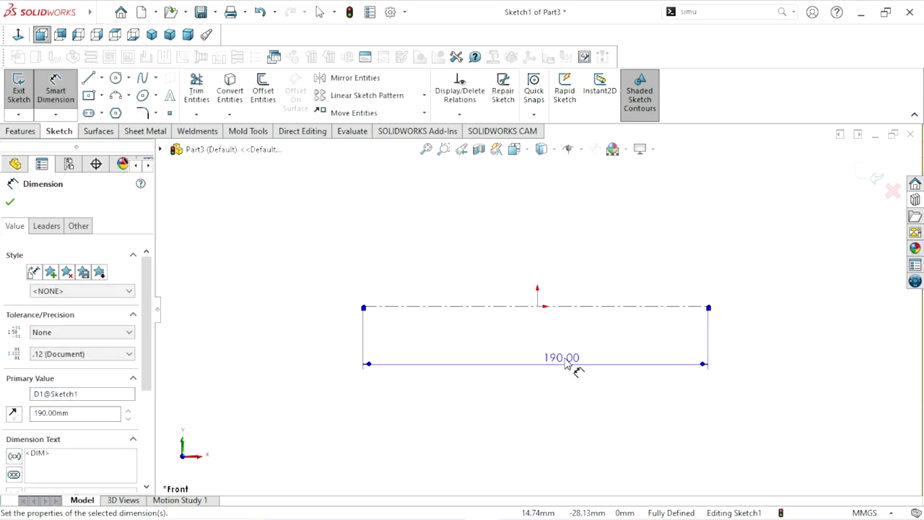
pyautogui.scroll(-1, 532, 315)
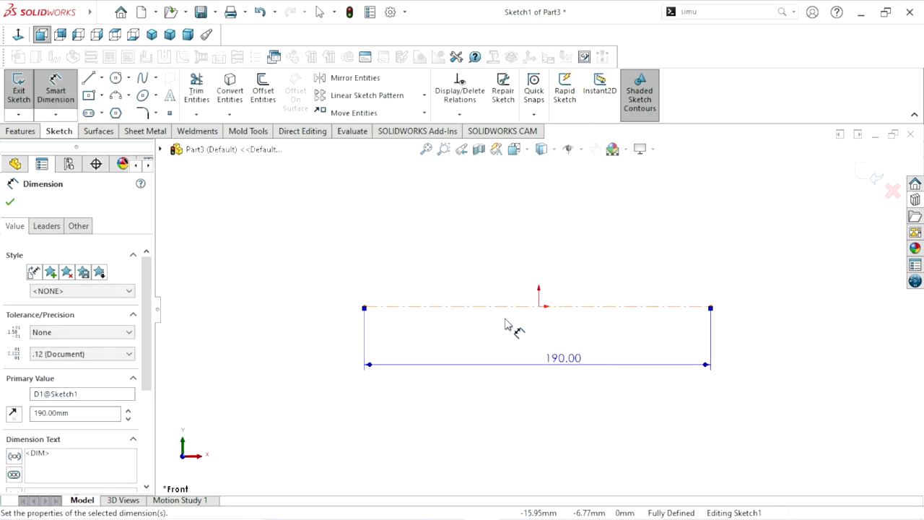
pyautogui.click(11, 205)
pyautogui.press('Escape')
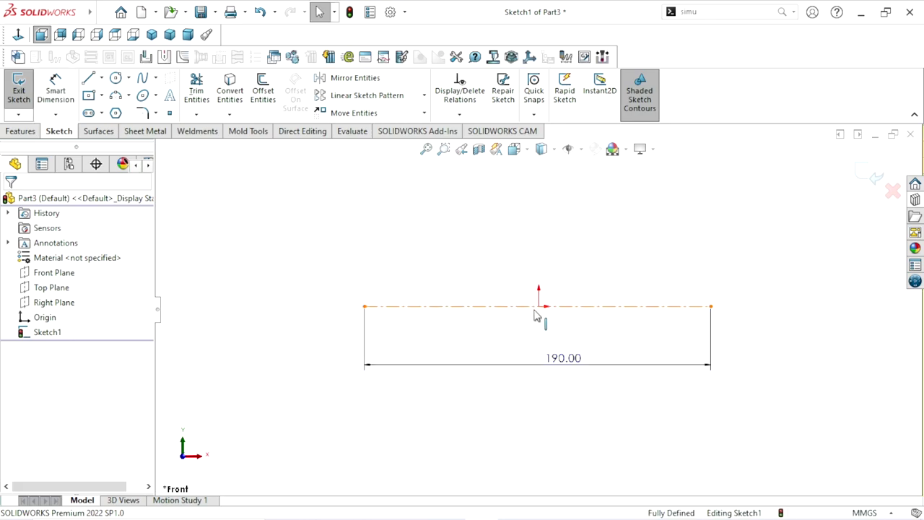
# Add a Midpoint relation centering the centerline on the origin
pyautogui.click(536, 313)
pyautogui.click(539, 306)
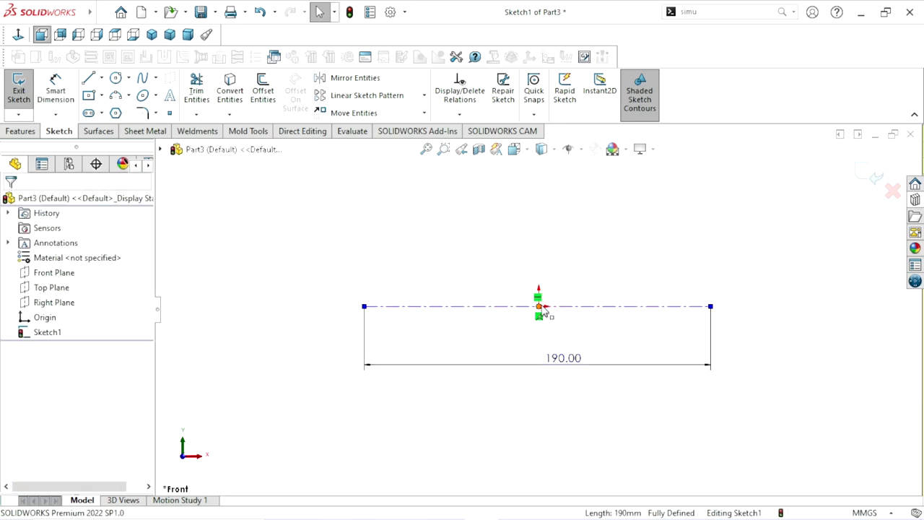
pyautogui.keyDown('ctrl'); pyautogui.click(561, 306); pyautogui.keyUp('ctrl')
pyautogui.click(584, 246)
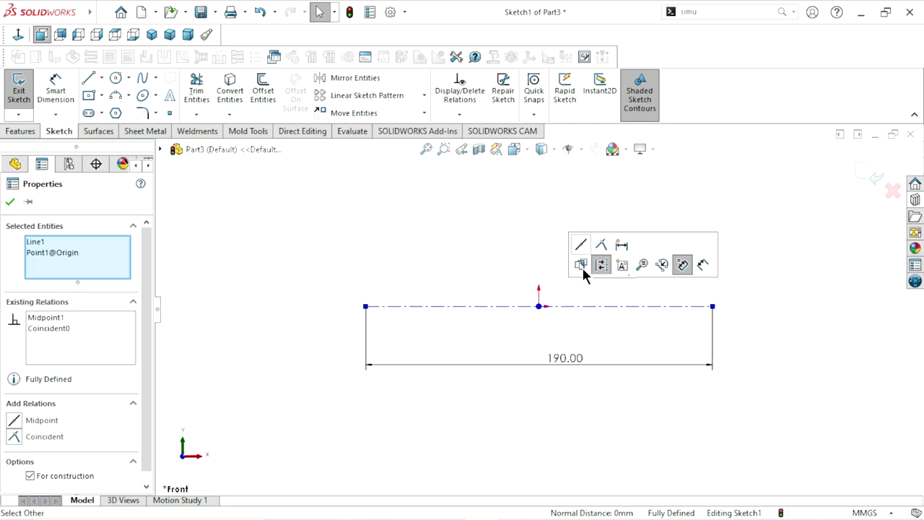
pyautogui.click(10, 202)
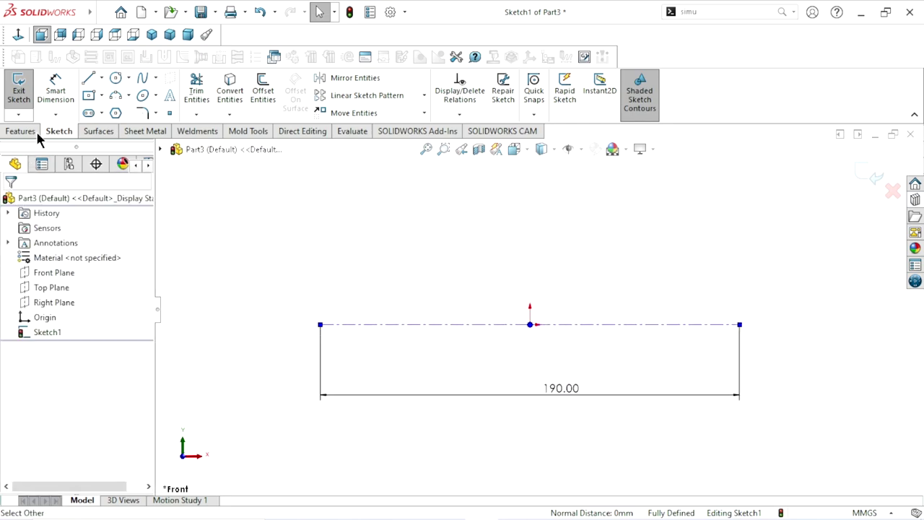
# Draw the profile's left end face, widest diameter, step down, chamfer and next diameter
pyautogui.click(89, 81)
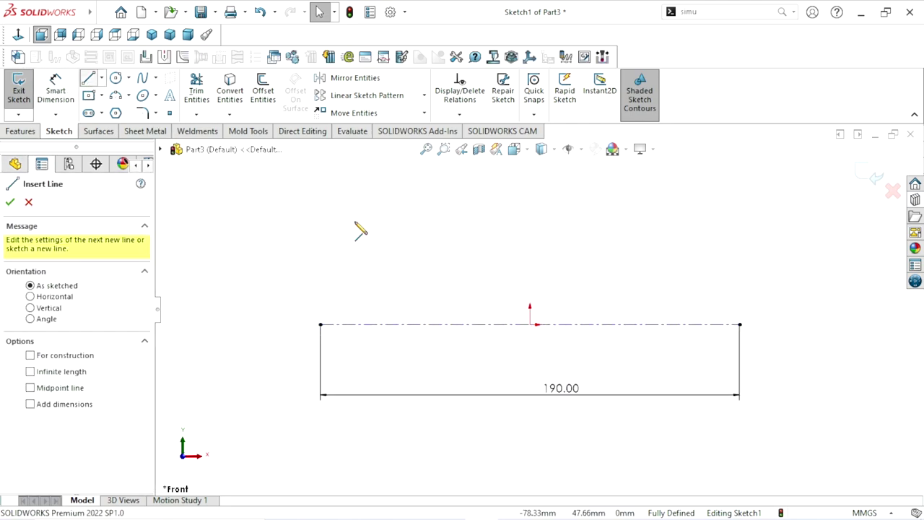
pyautogui.click(321, 324)
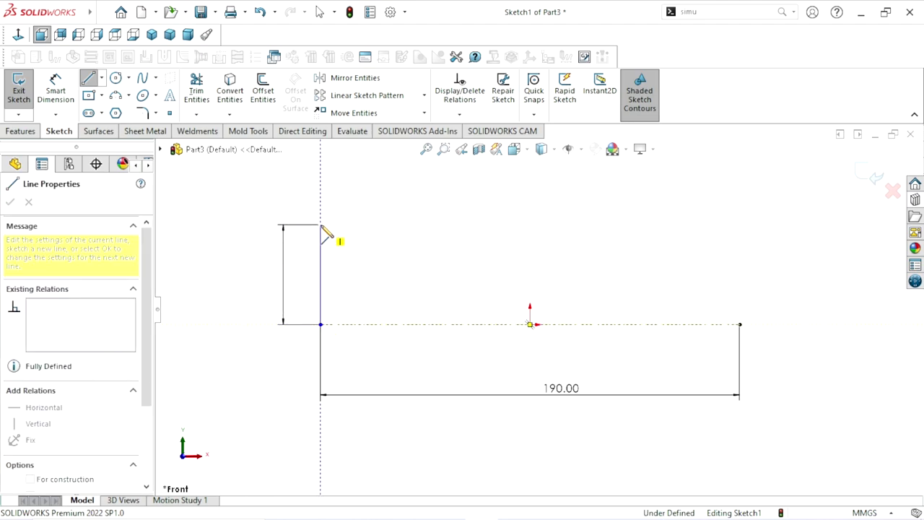
pyautogui.click(321, 225)
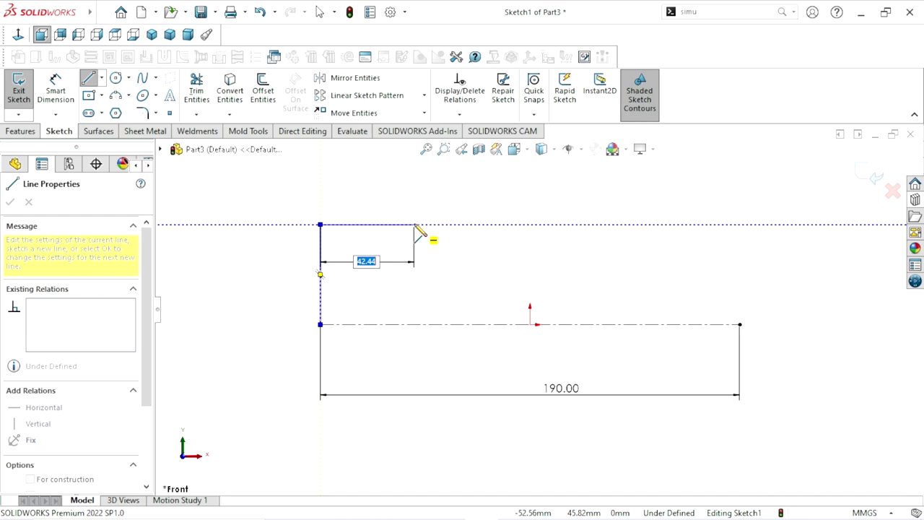
pyautogui.click(424, 225)
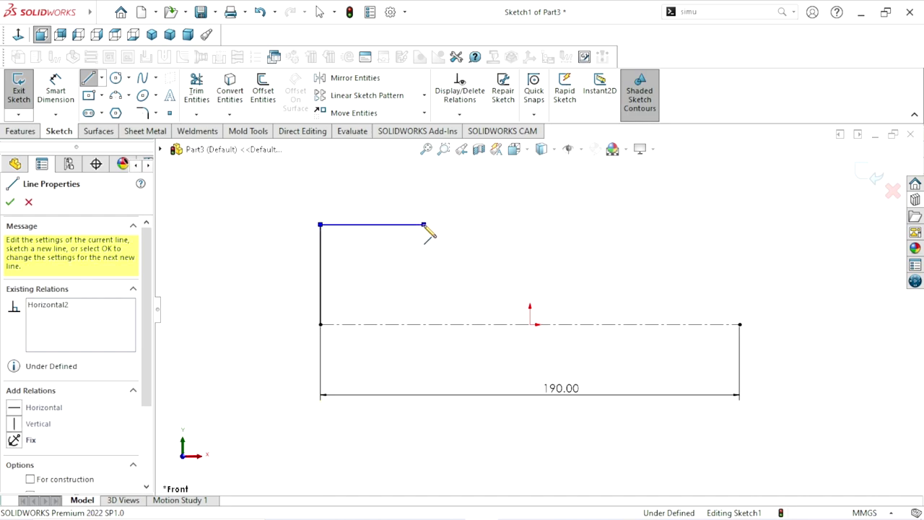
pyautogui.click(424, 241)
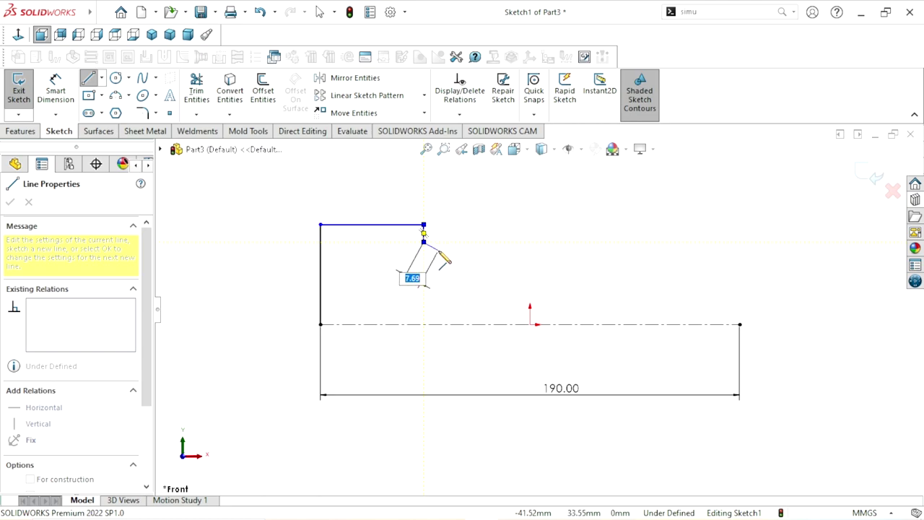
pyautogui.click(438, 251)
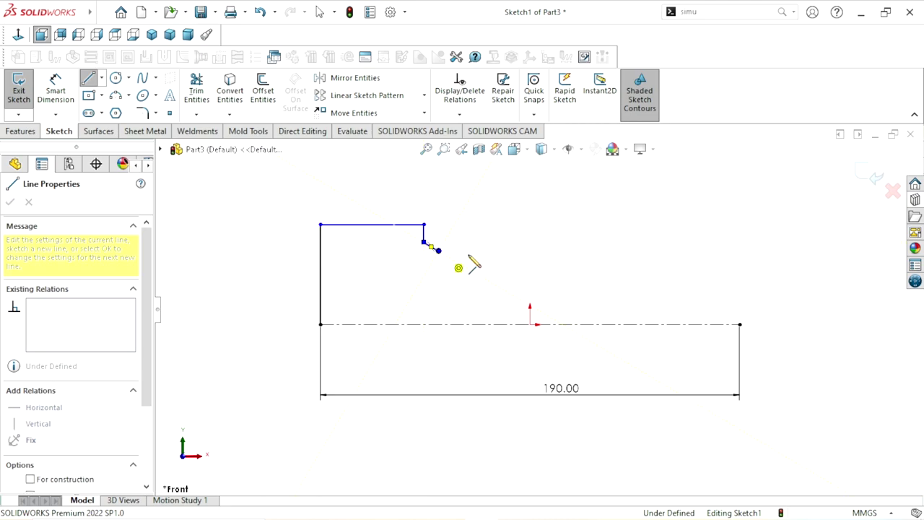
pyautogui.click(516, 252)
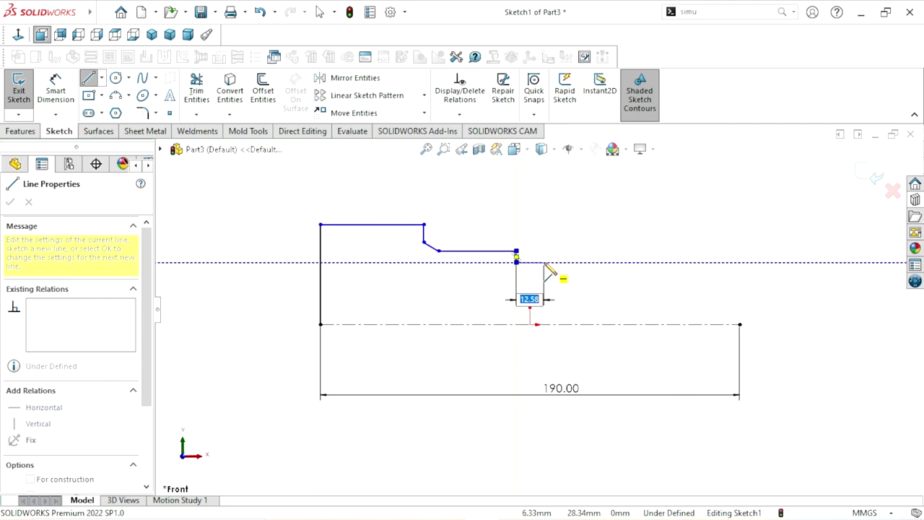
# Sketch the two narrow grooves and the wide groove with their lands
pyautogui.click(517, 262)
pyautogui.click(544, 262)
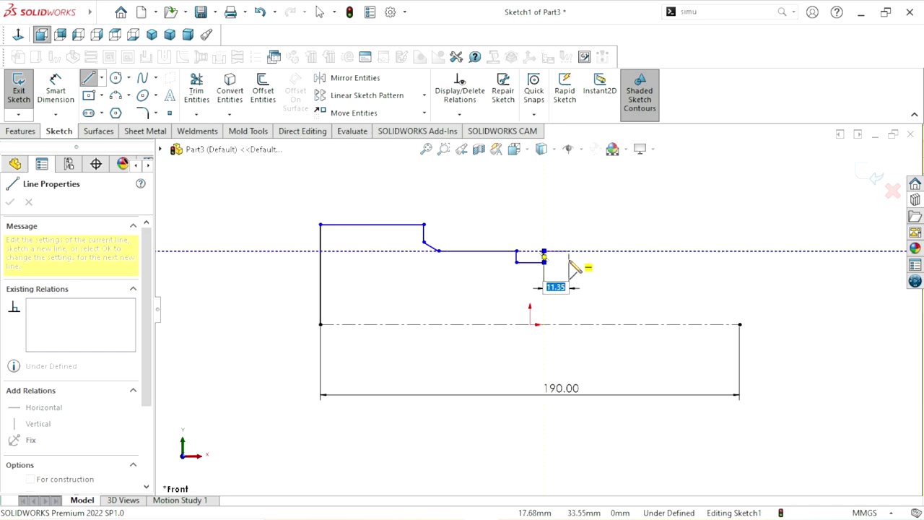
pyautogui.click(569, 251)
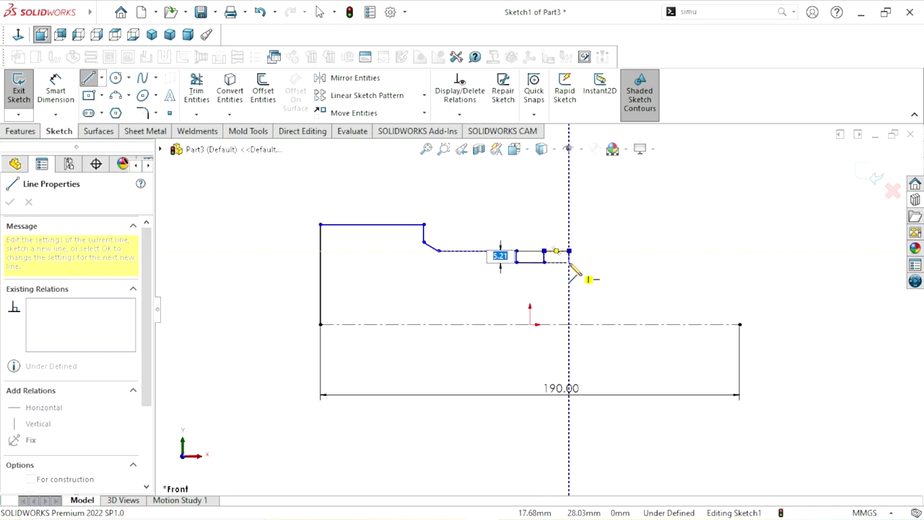
pyautogui.click(569, 262)
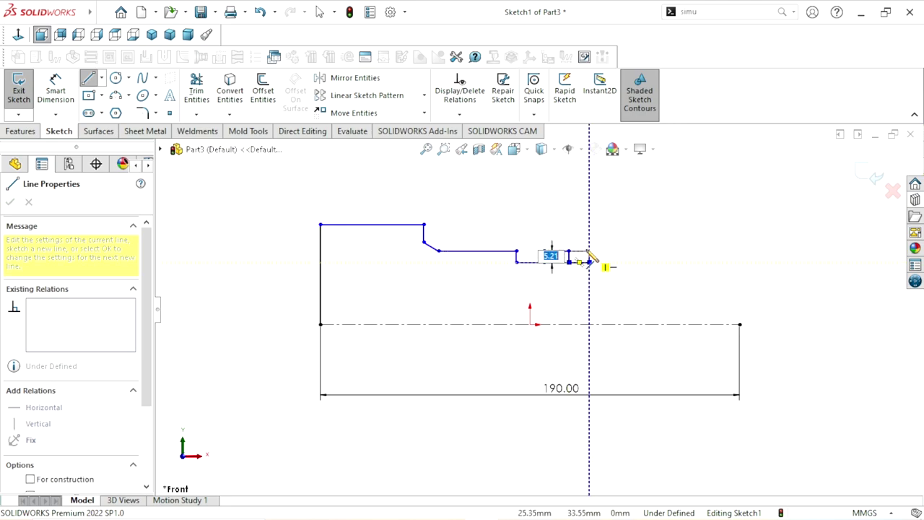
pyautogui.click(589, 262)
pyautogui.click(590, 250)
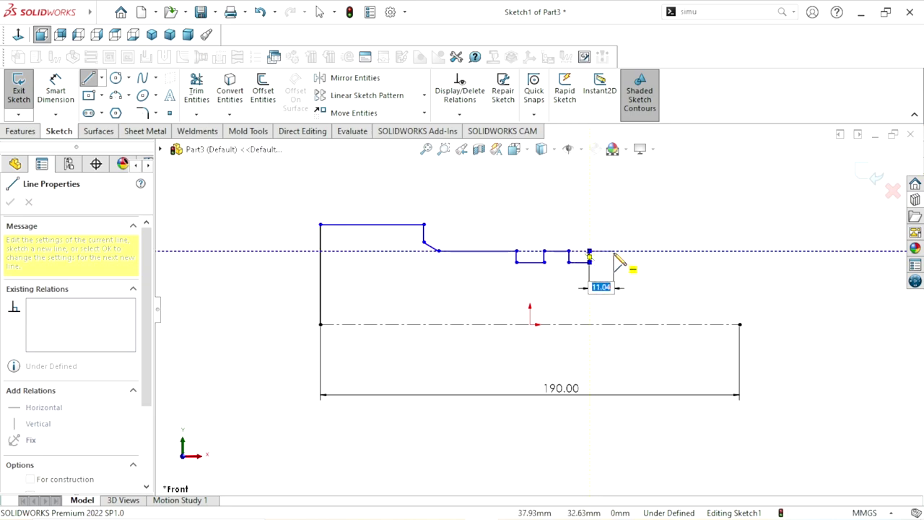
pyautogui.click(613, 250)
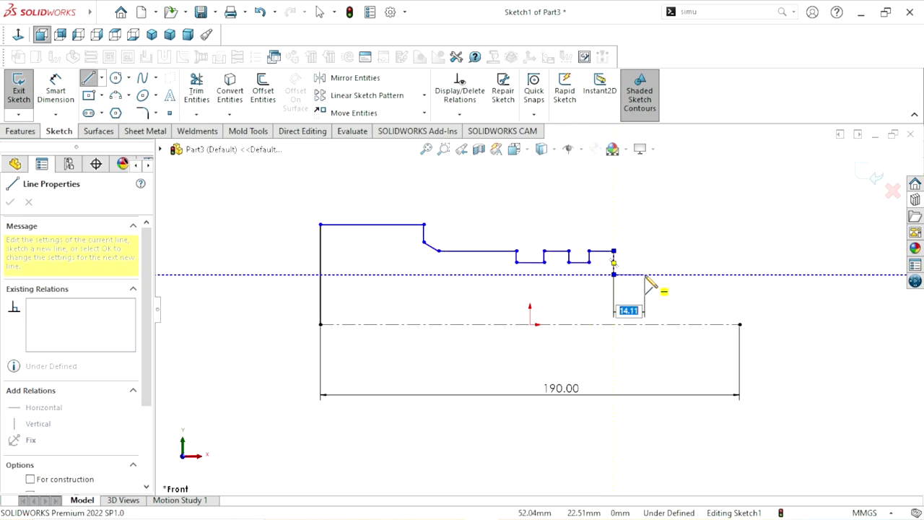
pyautogui.click(614, 274)
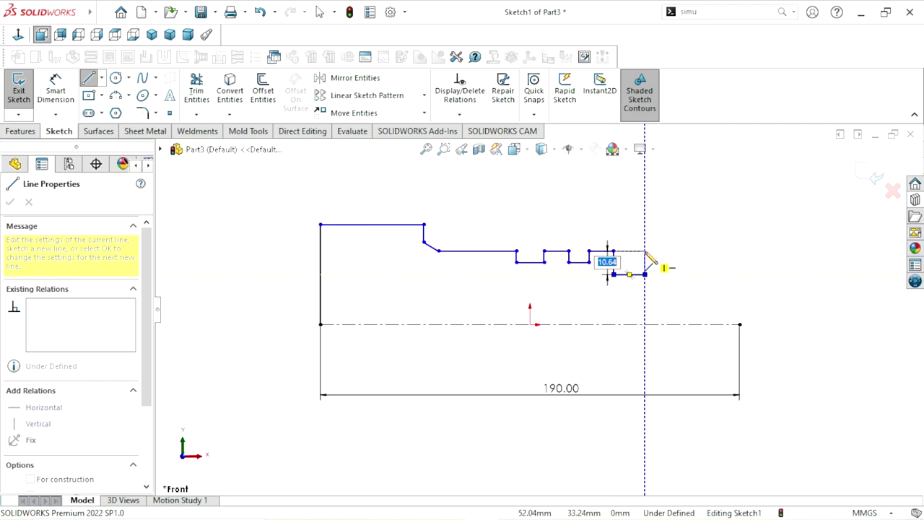
pyautogui.click(645, 274)
pyautogui.click(666, 252)
pyautogui.doubleClick(665, 252)
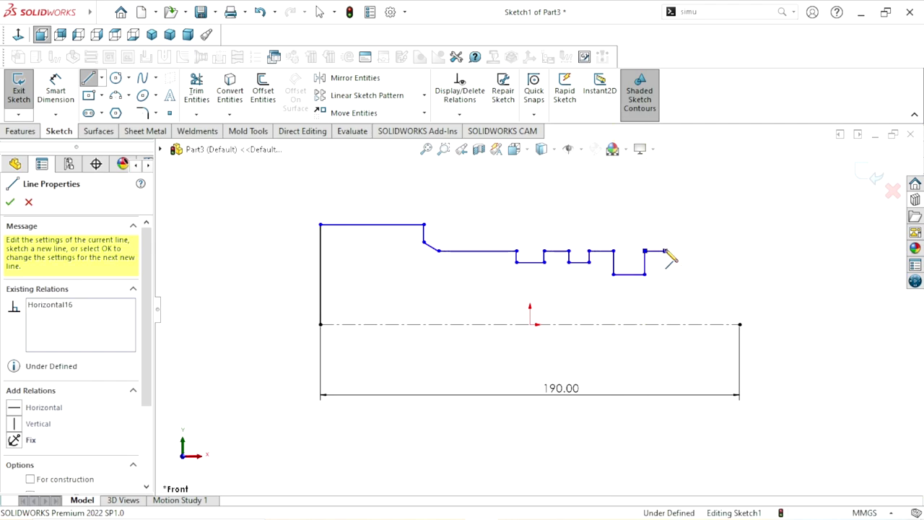
# Add the short step, right-end taper and end section, closing down to the centerline
pyautogui.click(665, 251)
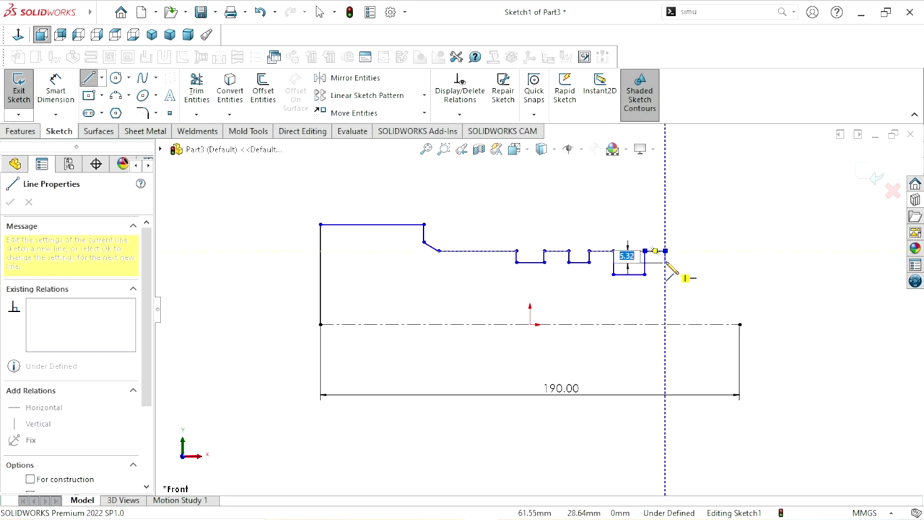
pyautogui.click(666, 262)
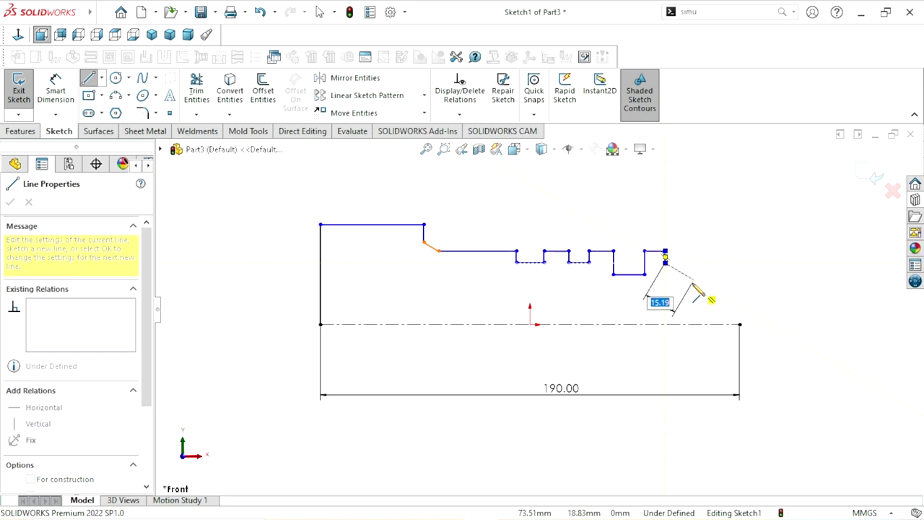
pyautogui.click(693, 280)
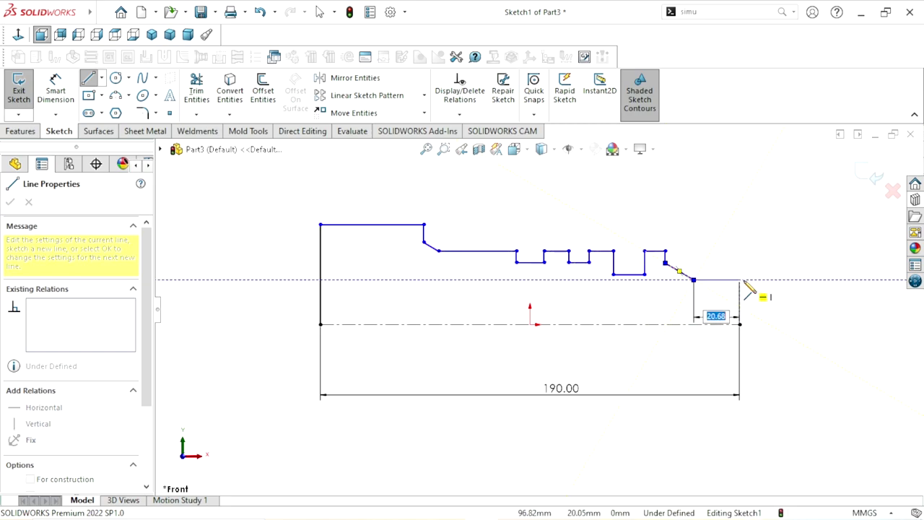
pyautogui.click(740, 280)
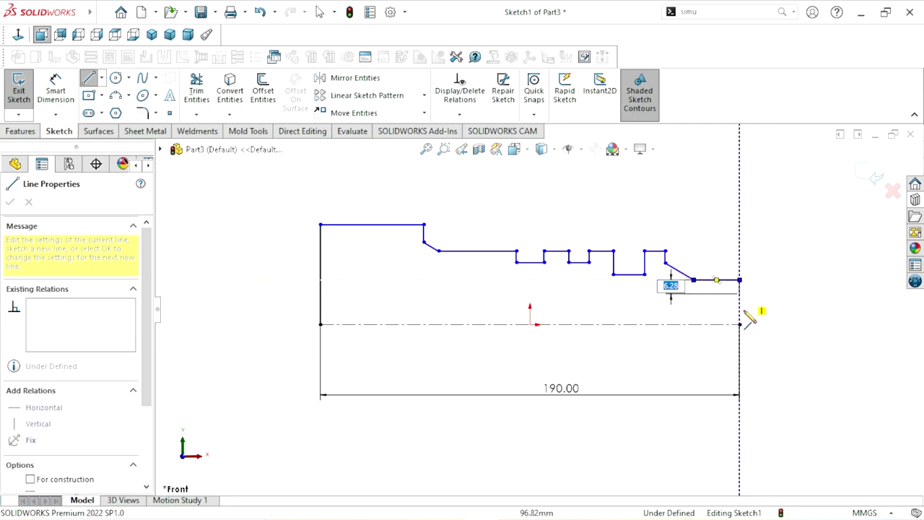
pyautogui.click(740, 324)
pyautogui.rightClick(784, 320)
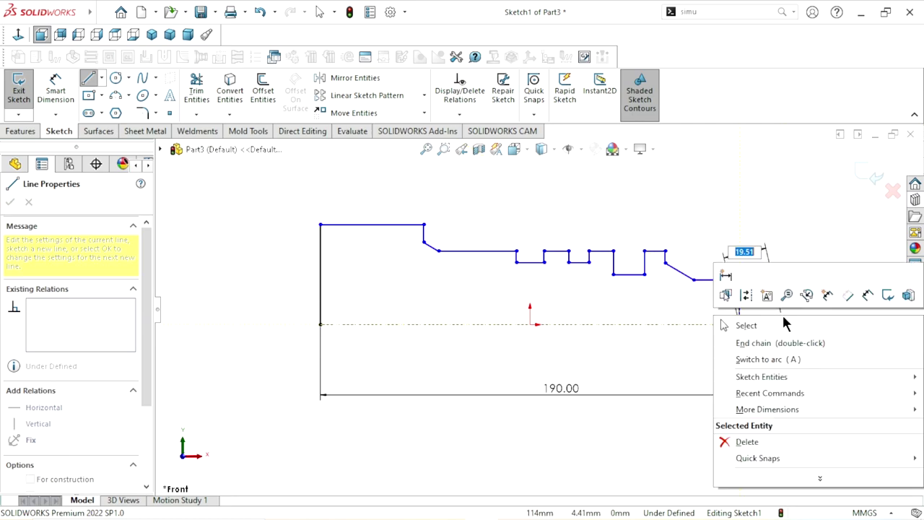
pyautogui.click(784, 325)
pyautogui.scroll(1, 553, 328)
# Make the three land top lines collinear with the long shoulder line
pyautogui.scroll(-1, 541, 319)
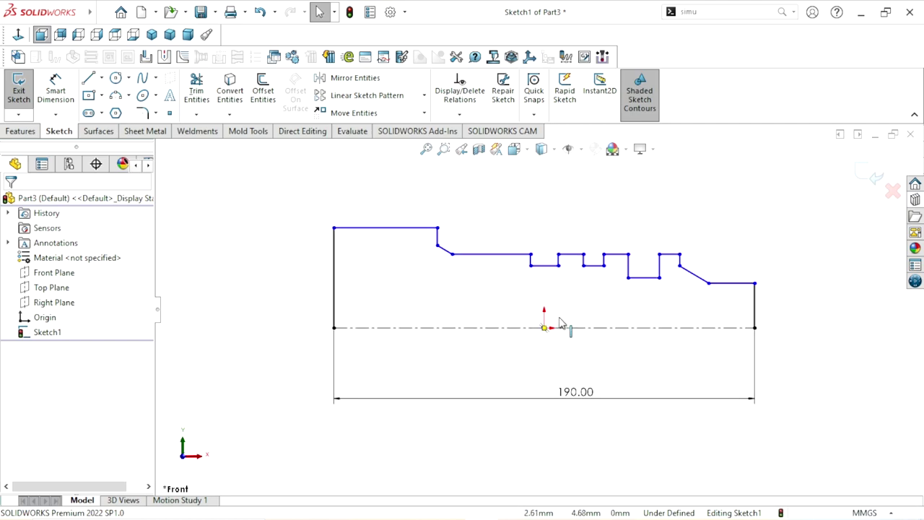
pyautogui.scroll(-2, 589, 288)
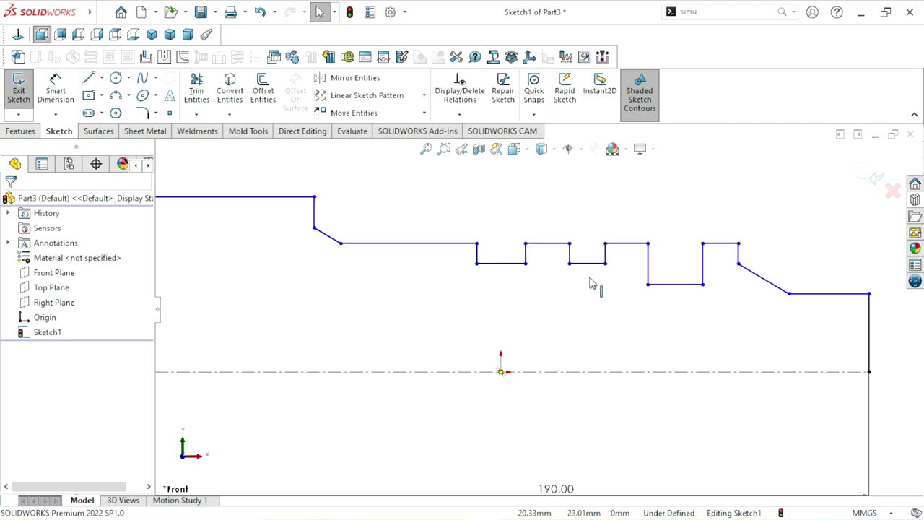
pyautogui.click(720, 243)
pyautogui.keyDown('ctrl'); pyautogui.click(626, 244); pyautogui.keyUp('ctrl')
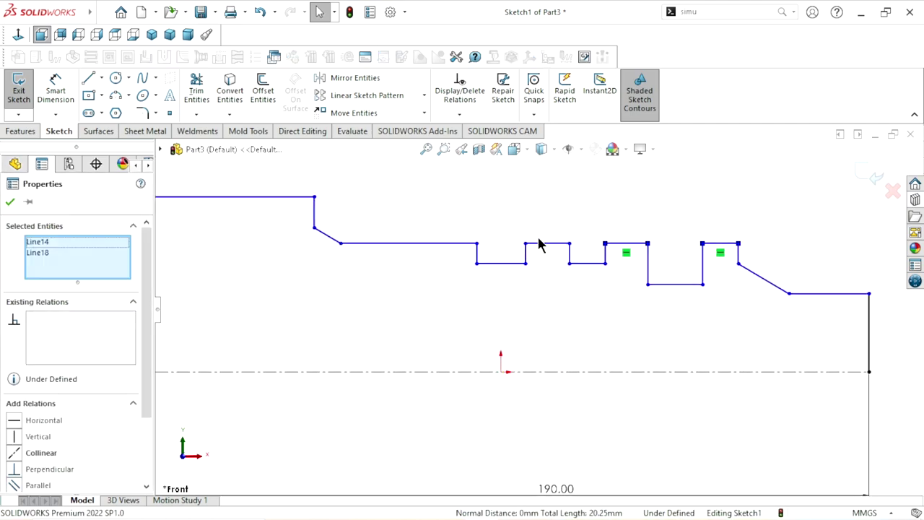
pyautogui.keyDown('ctrl'); pyautogui.click(527, 243); pyautogui.keyUp('ctrl')
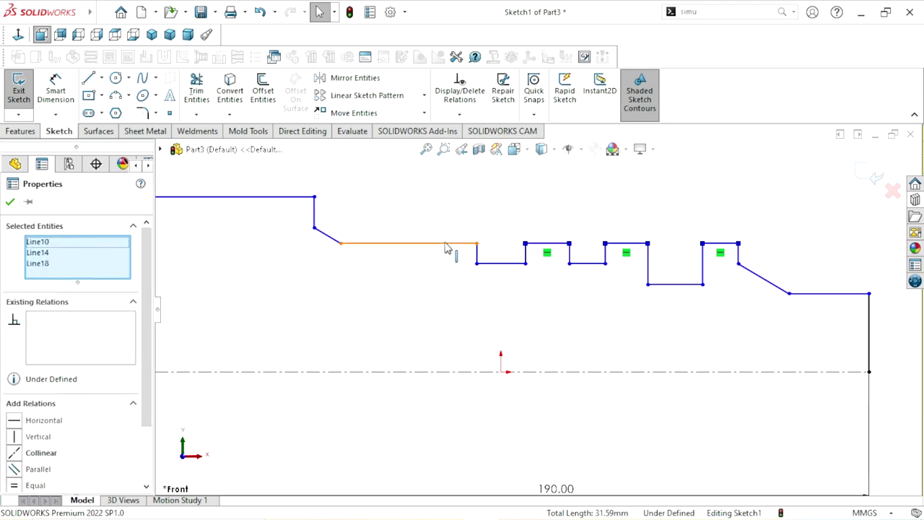
pyautogui.keyDown('ctrl'); pyautogui.click(459, 244); pyautogui.keyUp('ctrl')
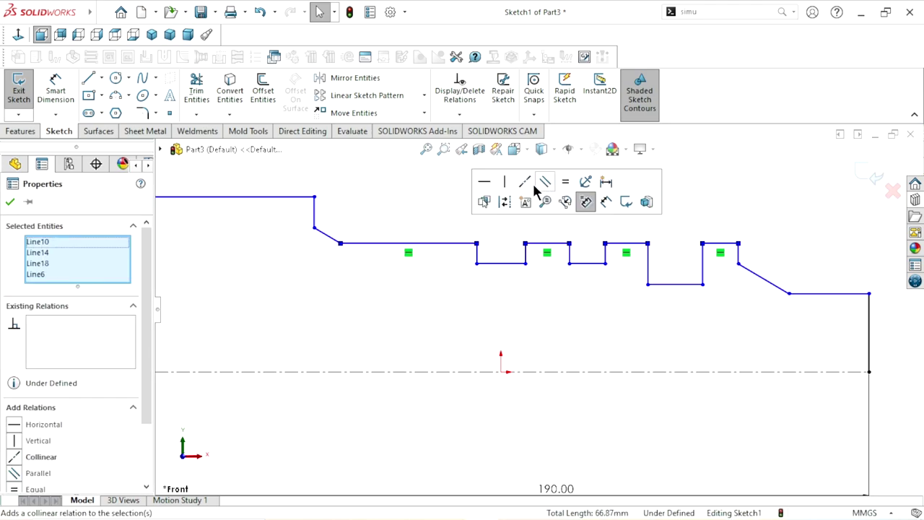
pyautogui.click(10, 203)
pyautogui.scroll(2, 549, 305)
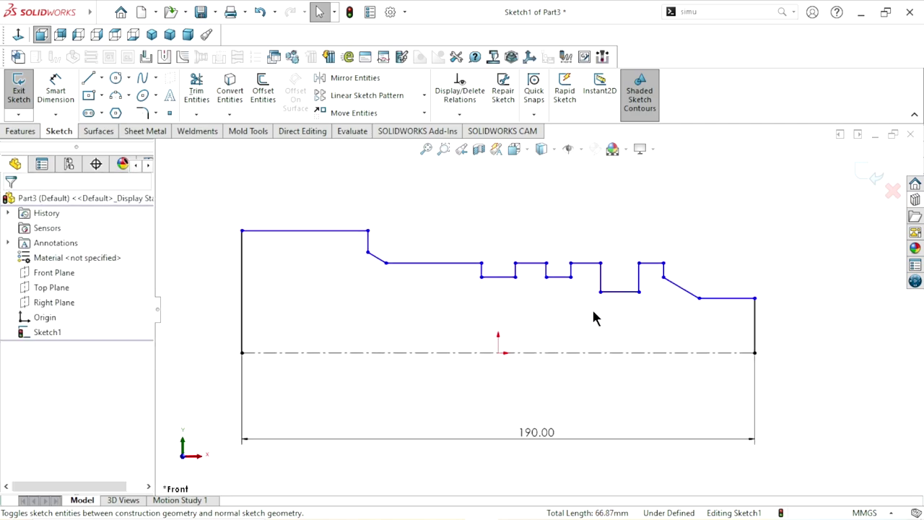
# Add diameter dimensions from the centerline: 70 mm at the large end, 60 mm on the shoulder
pyautogui.click(58, 92)
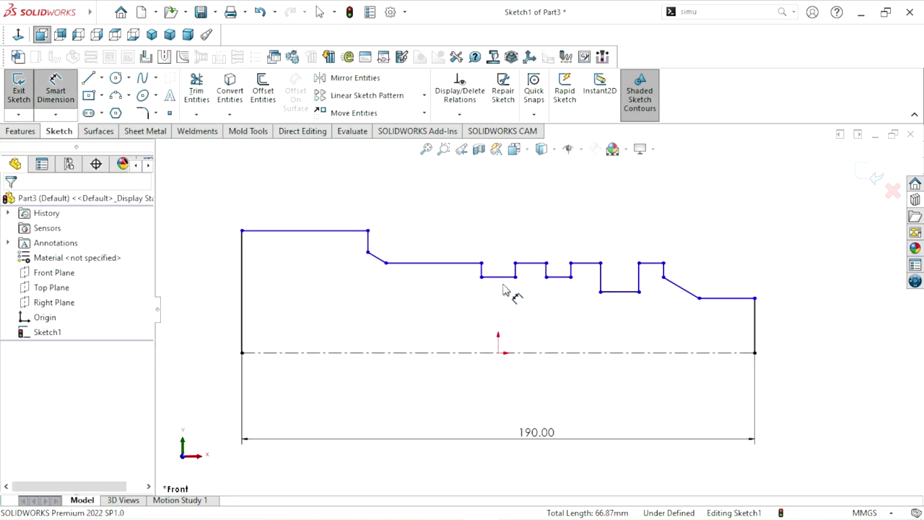
pyautogui.click(302, 231)
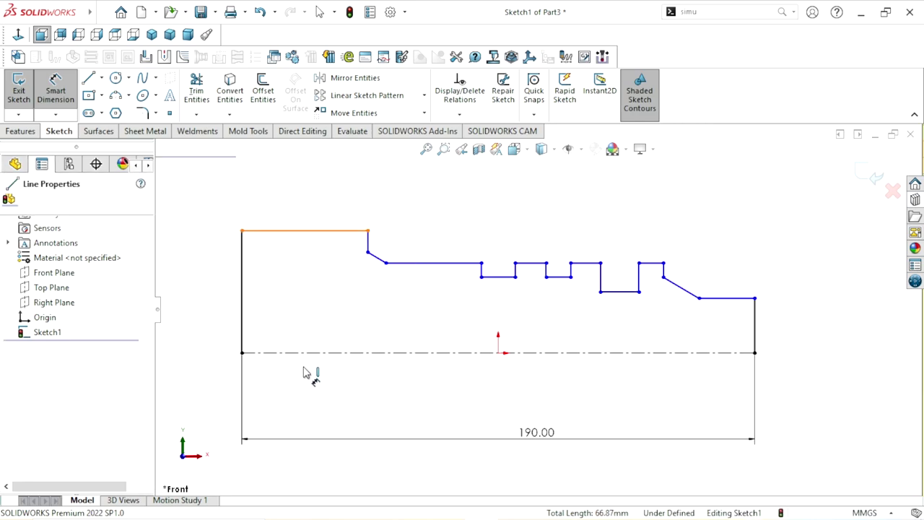
pyautogui.click(305, 353)
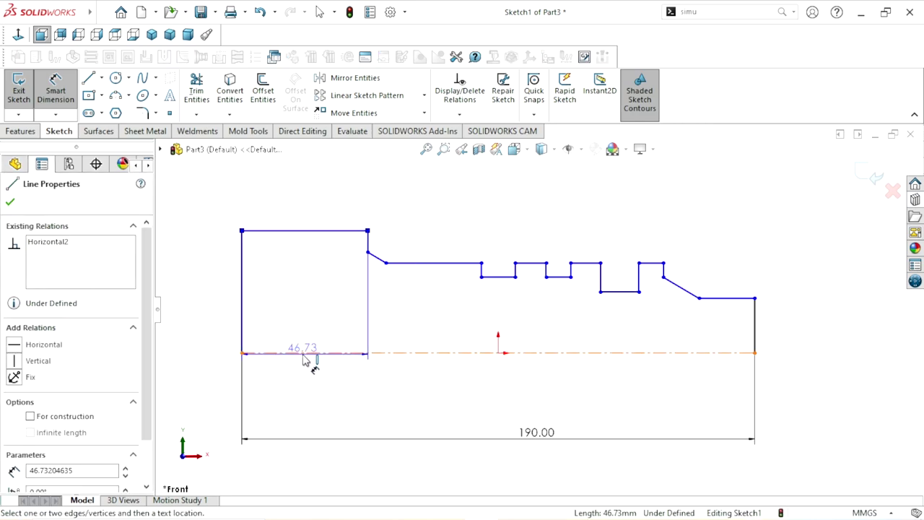
pyautogui.click(207, 363)
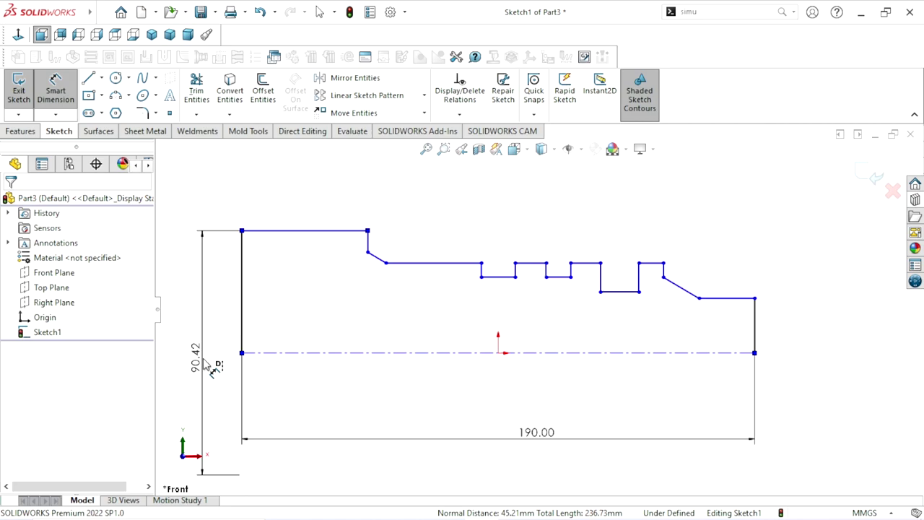
pyautogui.write('70')
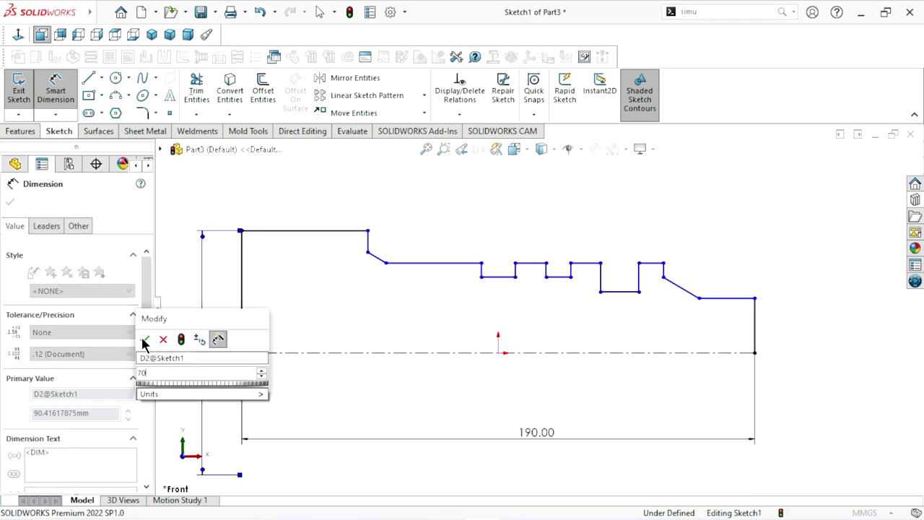
pyautogui.click(144, 341)
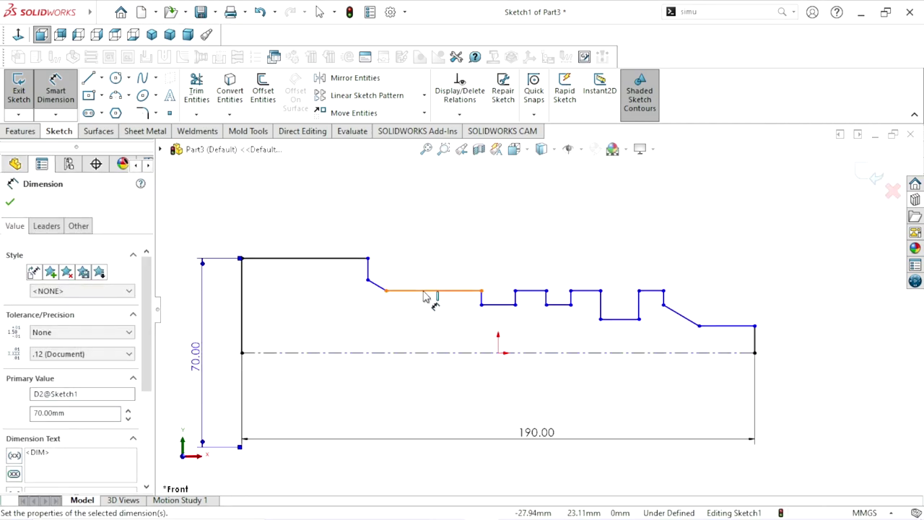
pyautogui.click(426, 293)
pyautogui.click(431, 352)
pyautogui.click(427, 341)
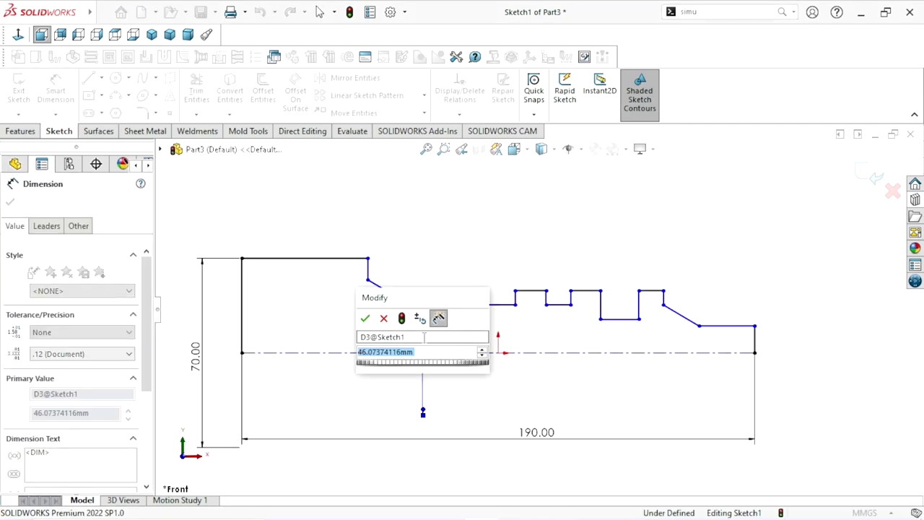
pyautogui.write('60')
pyautogui.click(366, 318)
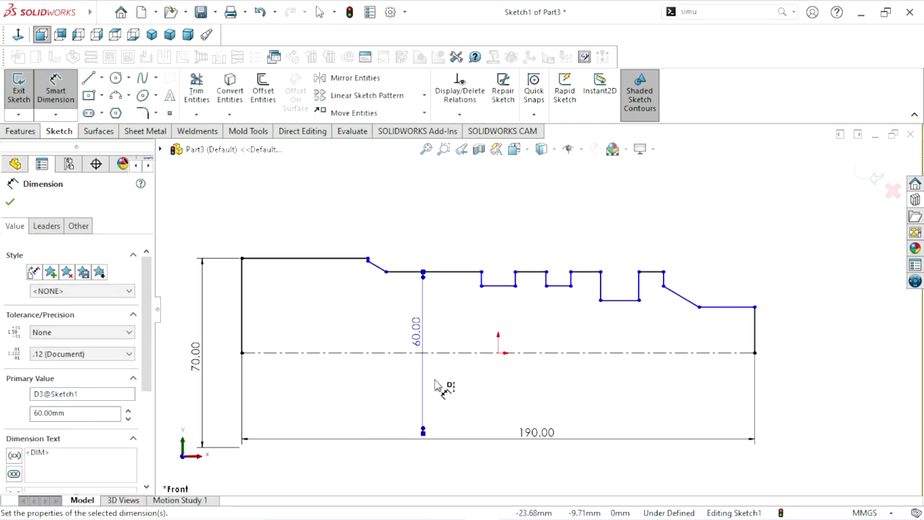
# Change the large-end diameter dimension to 80 mm
pyautogui.scroll(2, 426, 365)
pyautogui.scroll(-2, 258, 347)
pyautogui.click(224, 336)
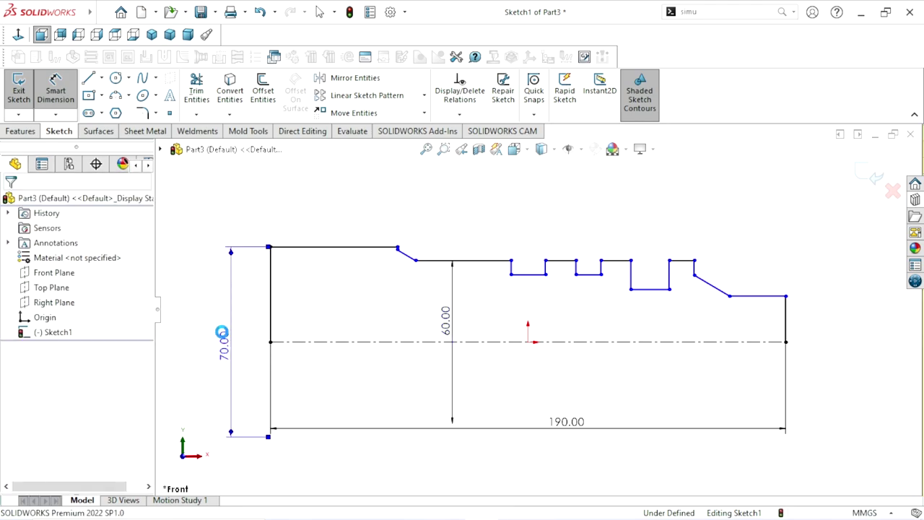
pyautogui.write('80')
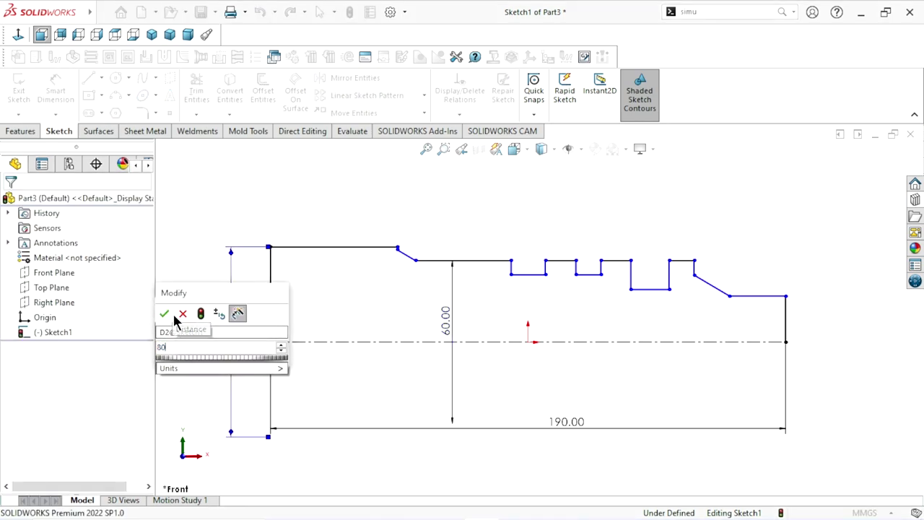
pyautogui.click(165, 313)
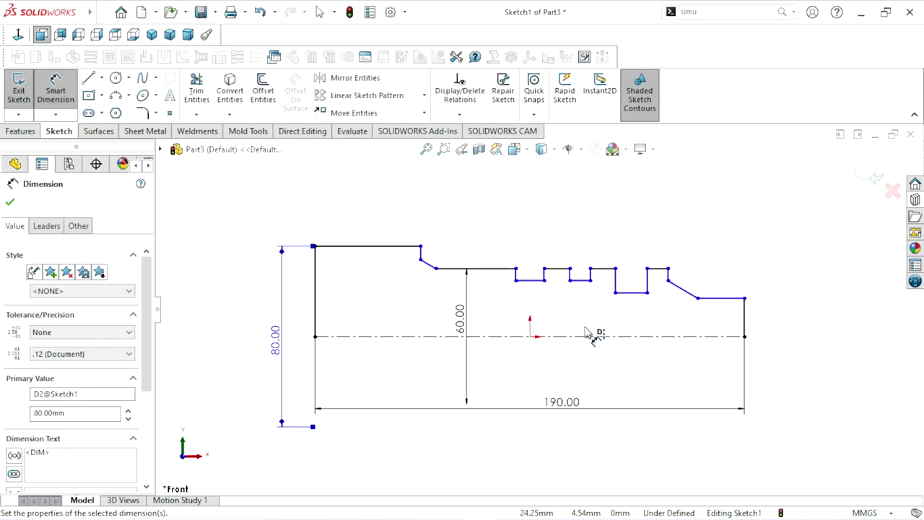
pyautogui.scroll(-2, 592, 334)
pyautogui.scroll(-2, 593, 313)
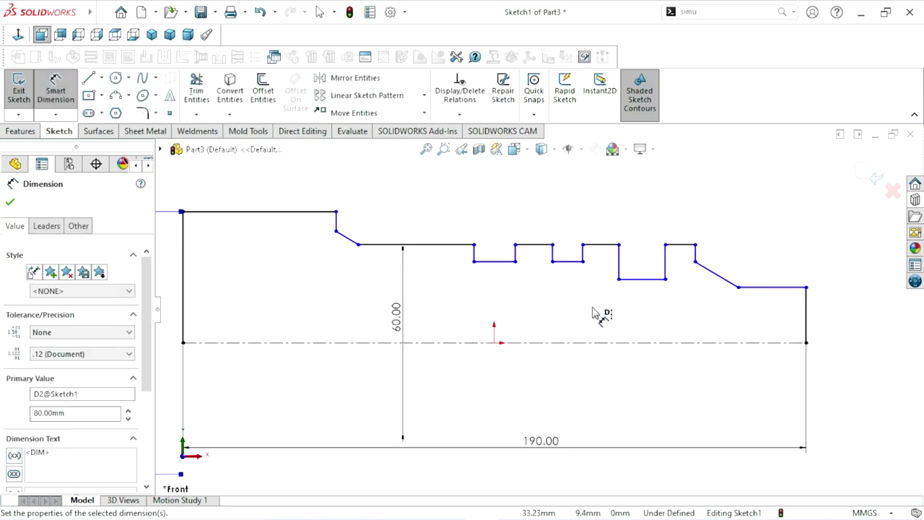
# Dimension the first groove diameter at 52 mm and the second groove at 50 mm
pyautogui.click(501, 274)
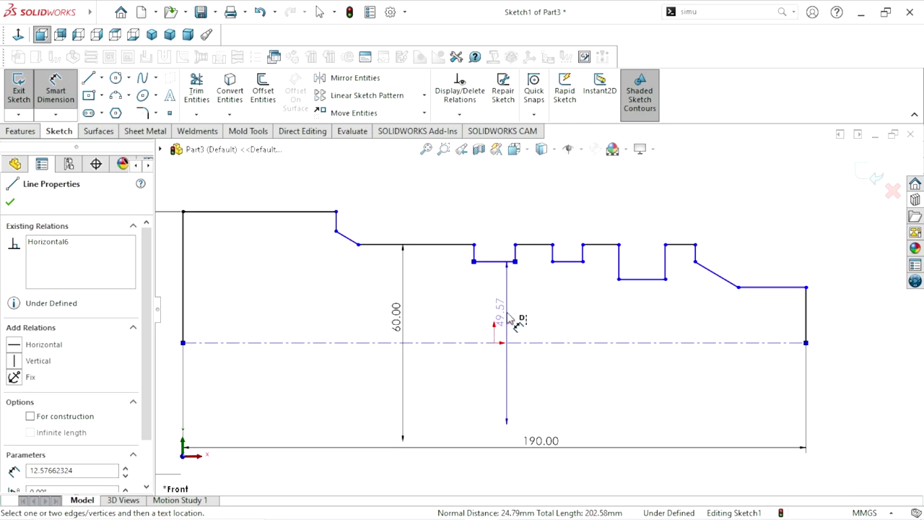
pyautogui.doubleClick(517, 322)
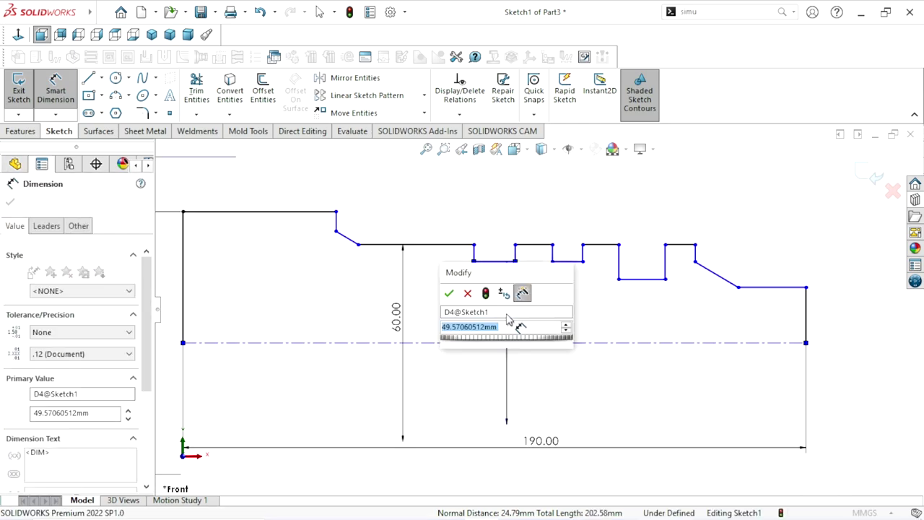
pyautogui.write('52')
pyautogui.click(449, 293)
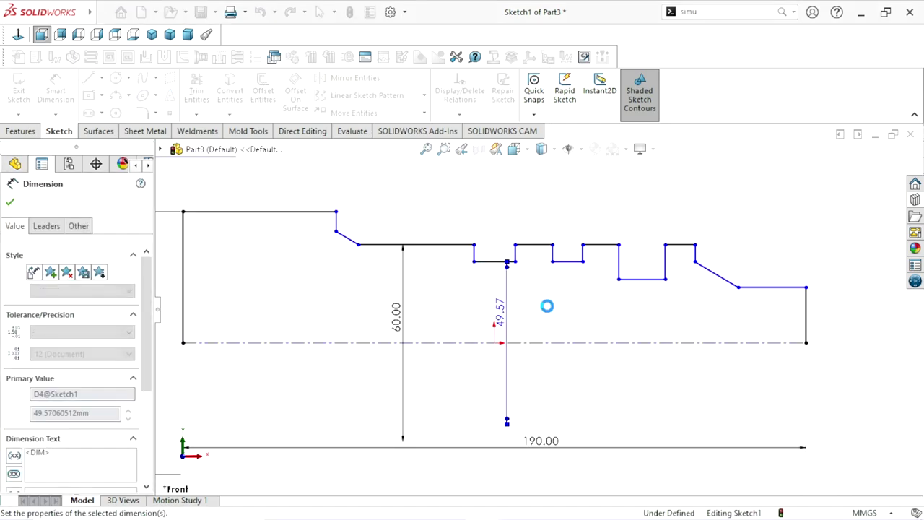
pyautogui.click(535, 245)
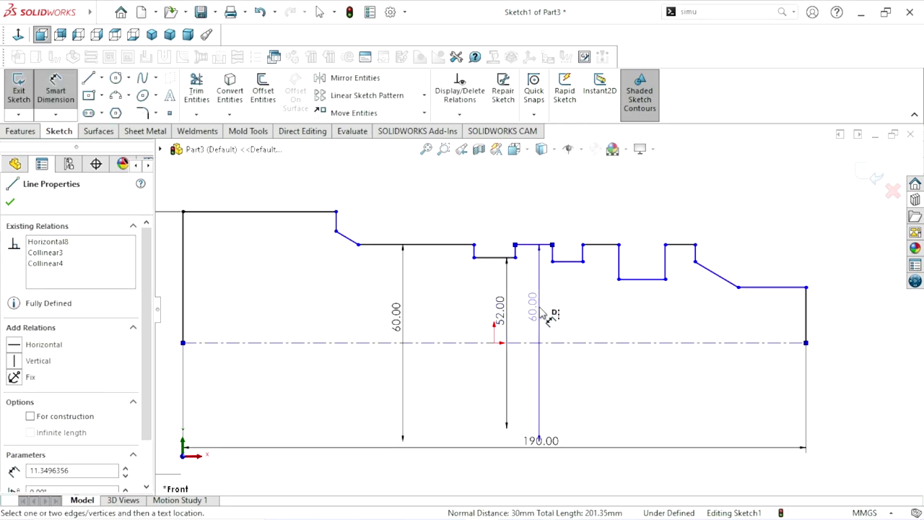
pyautogui.click(540, 314)
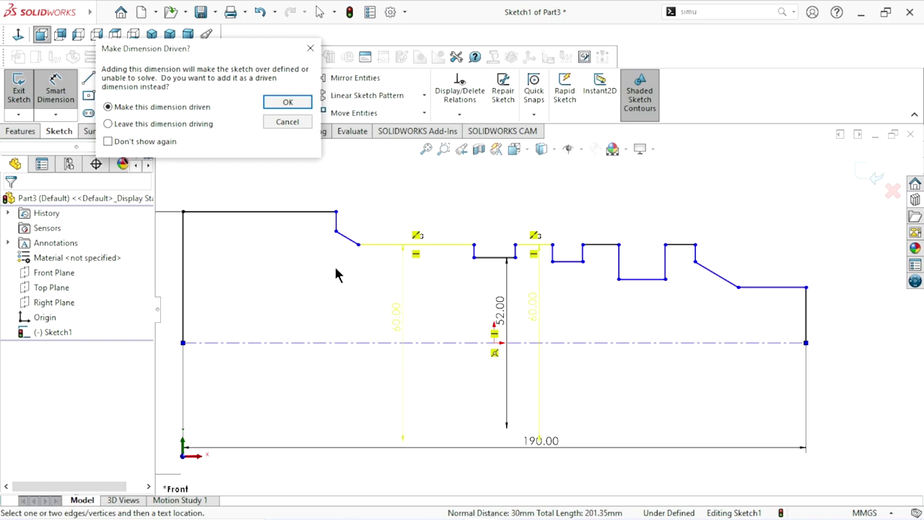
pyautogui.click(287, 122)
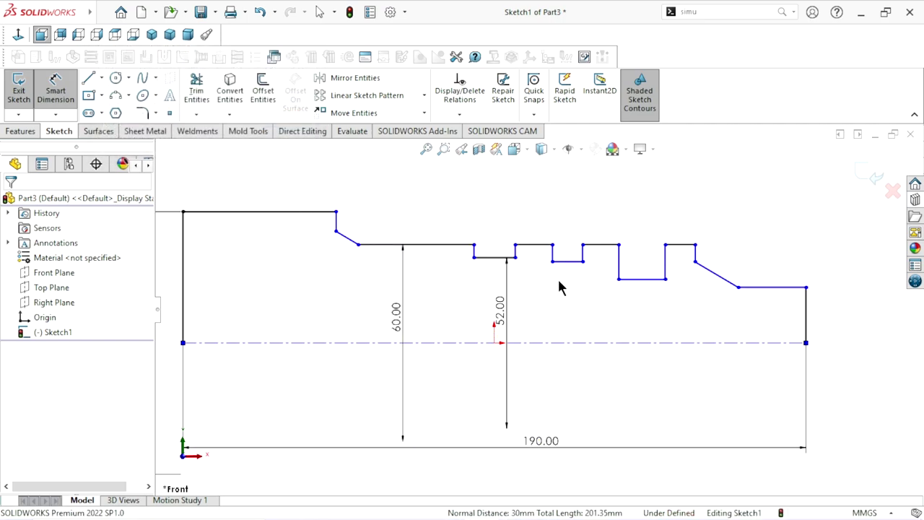
pyautogui.click(574, 262)
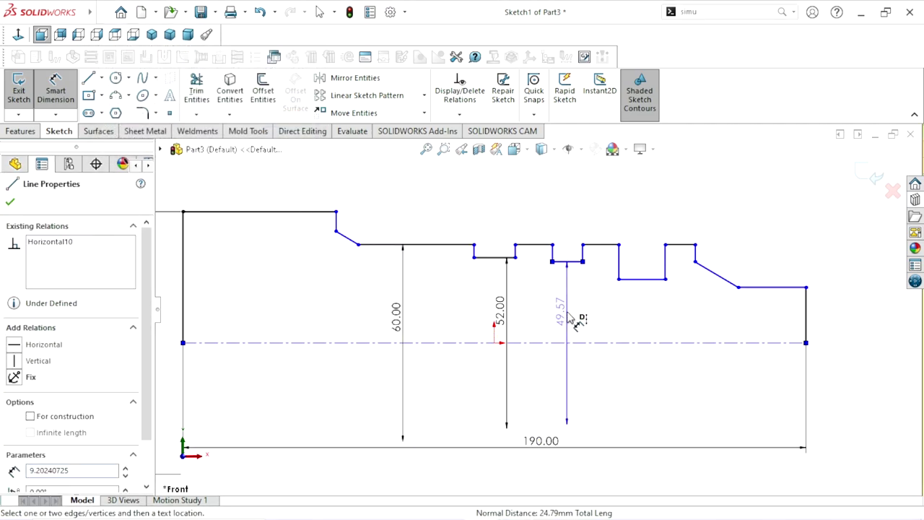
pyautogui.click(576, 321)
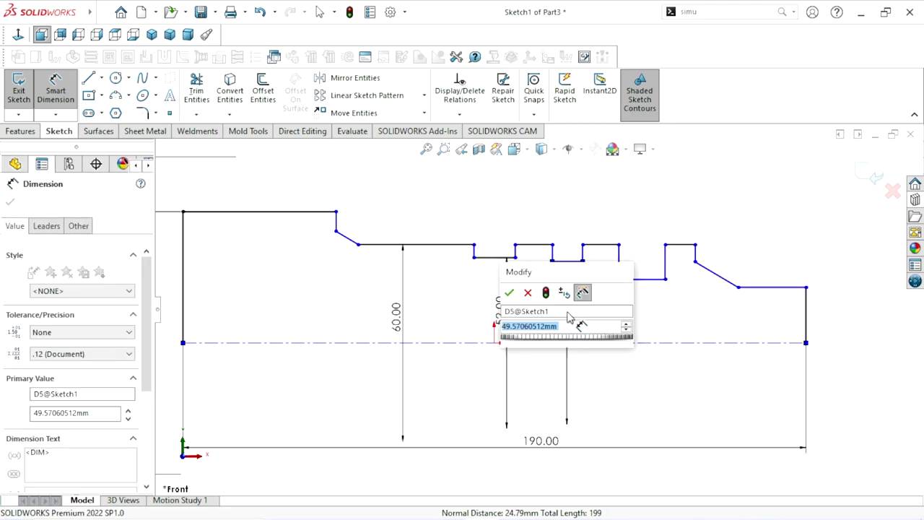
pyautogui.write('50')
pyautogui.click(510, 293)
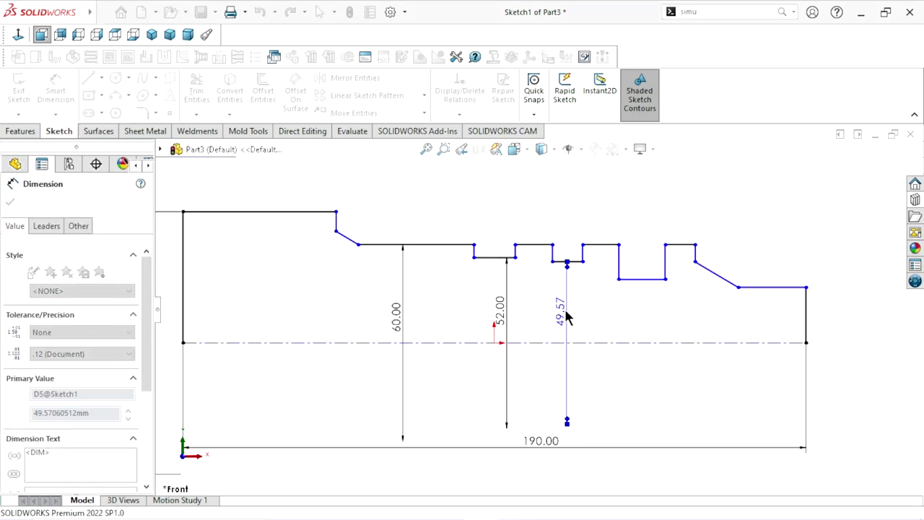
# Dimension the wide groove diameter at 45 mm and the end step at 35 mm
pyautogui.click(641, 279)
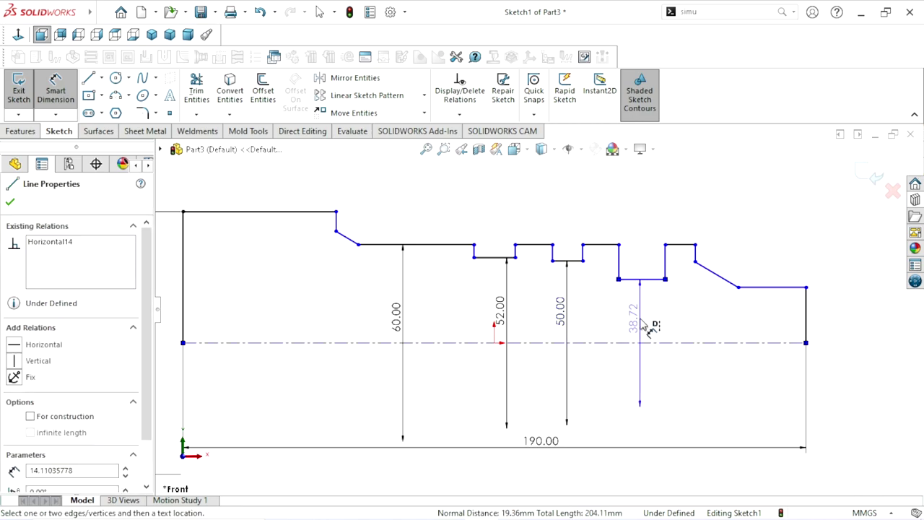
pyautogui.click(648, 342)
pyautogui.click(651, 327)
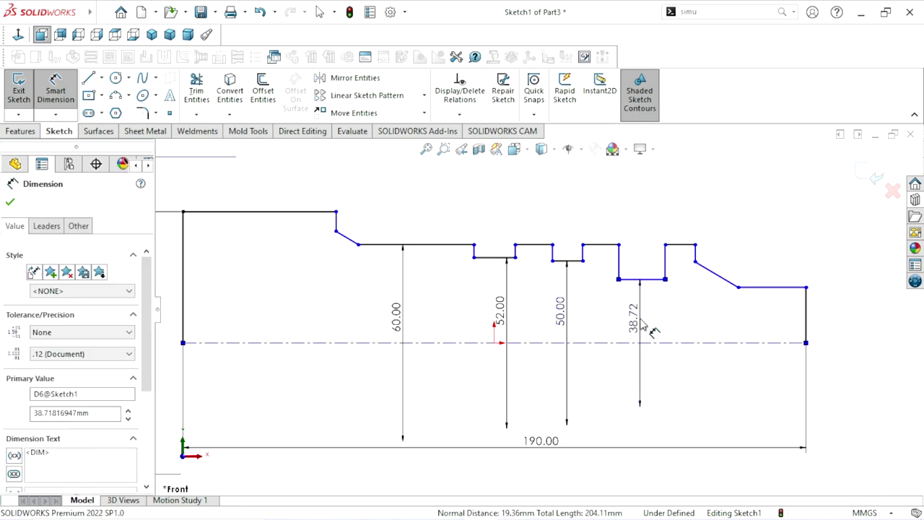
pyautogui.write('45')
pyautogui.click(584, 301)
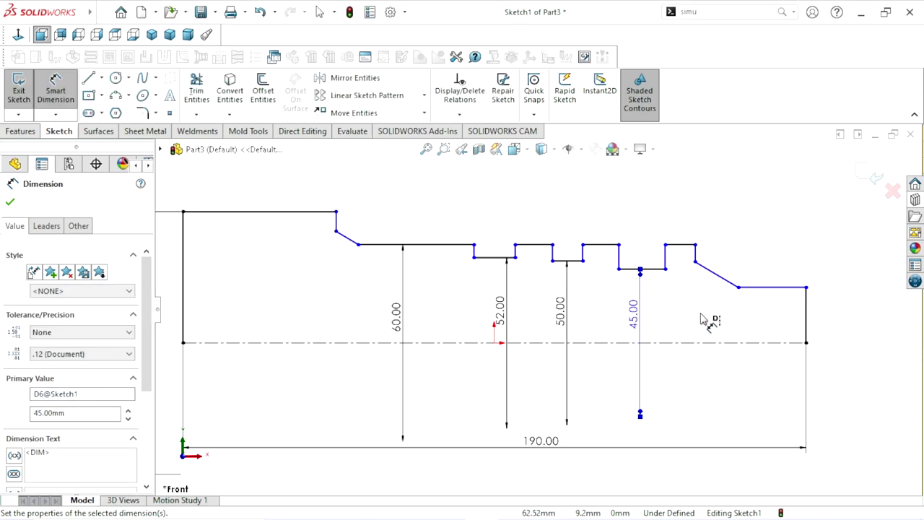
pyautogui.click(773, 314)
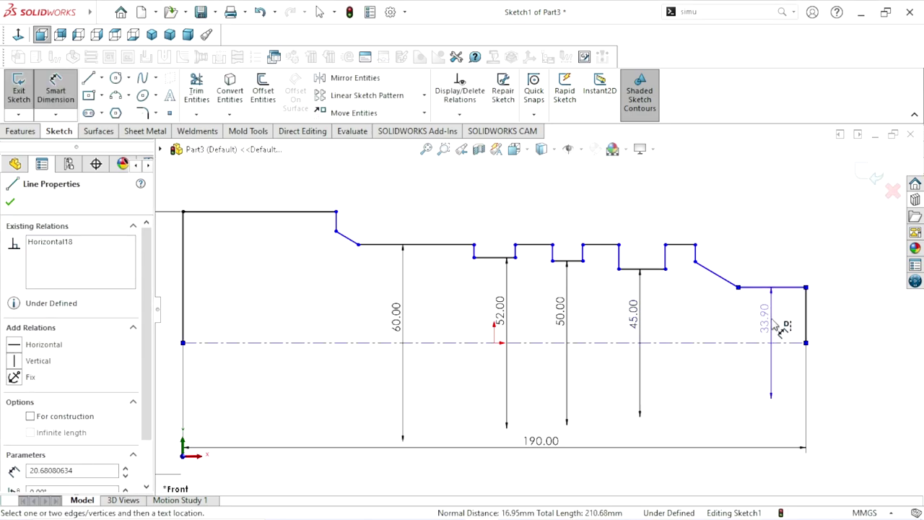
pyautogui.click(779, 329)
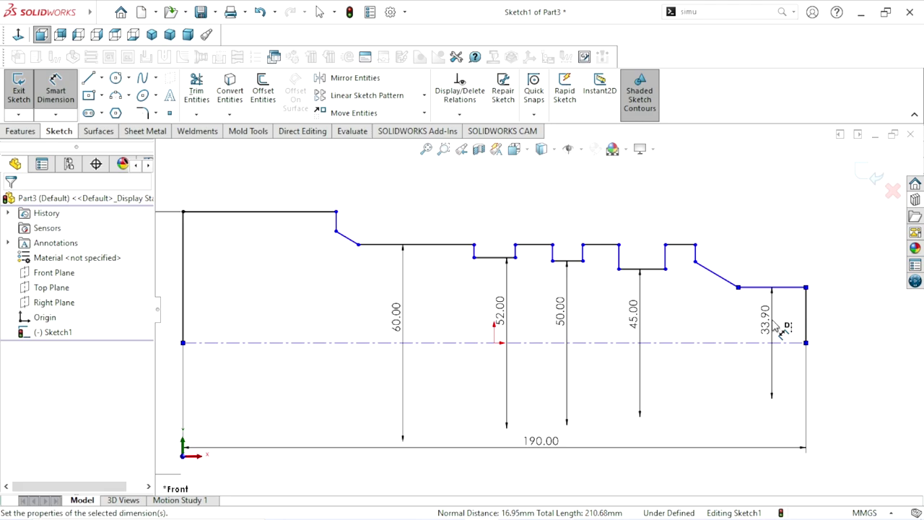
pyautogui.write('35')
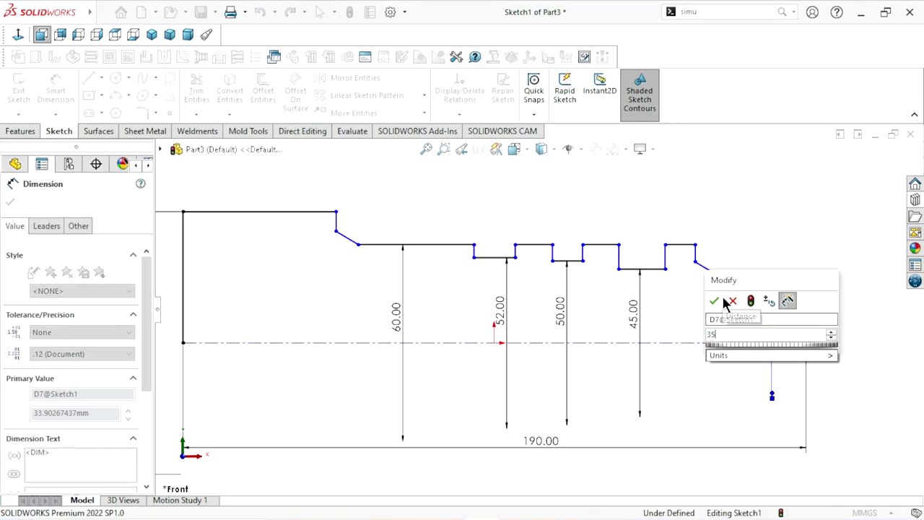
pyautogui.click(715, 301)
pyautogui.press('z')
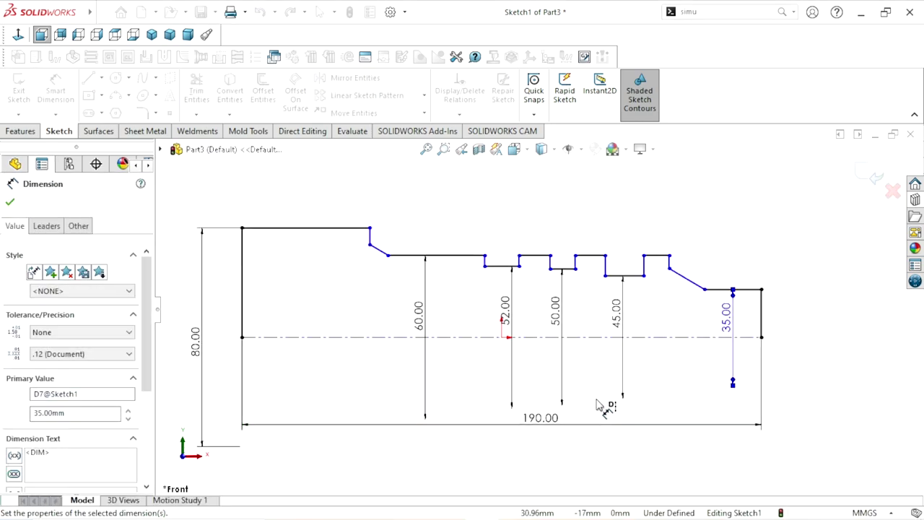
pyautogui.press('f')
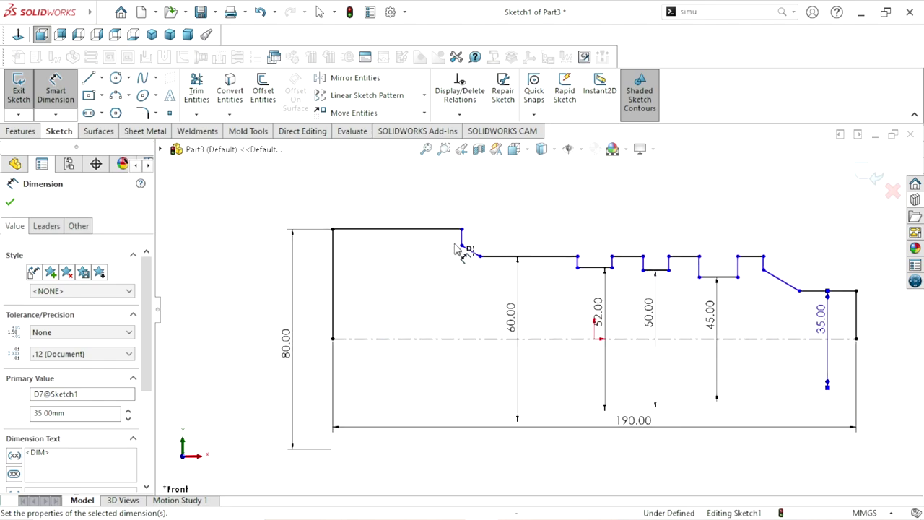
# Add length dimensions: 70 mm on the large-end top line, 20 mm on the chamfered step
pyautogui.click(372, 221)
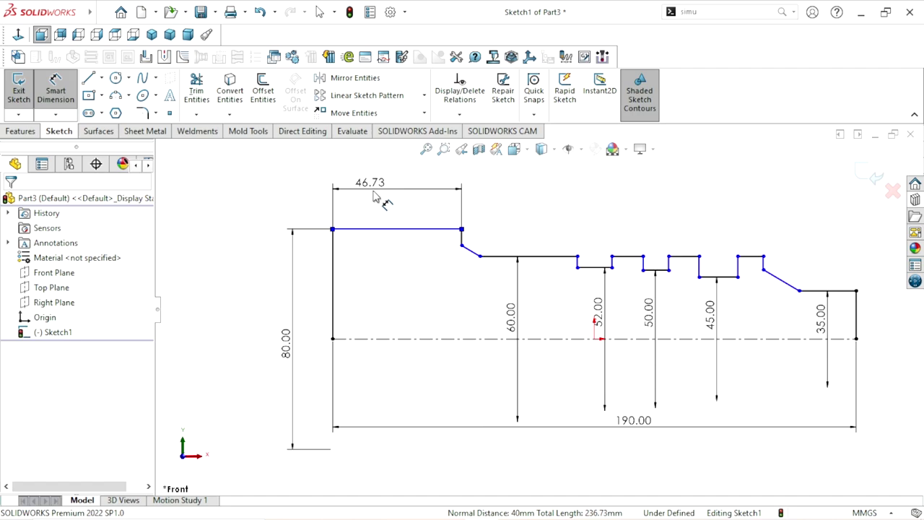
pyautogui.click(375, 196)
pyautogui.write('70')
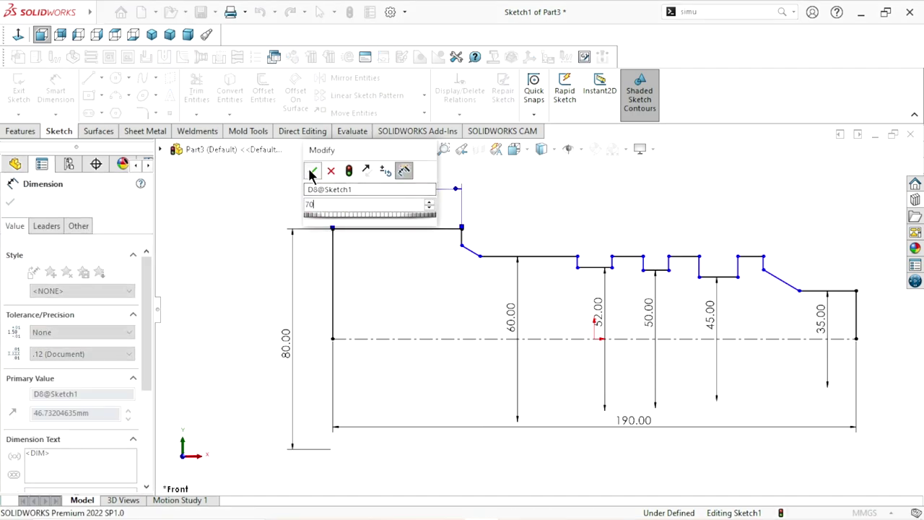
pyautogui.click(312, 171)
pyautogui.scroll(2, 596, 310)
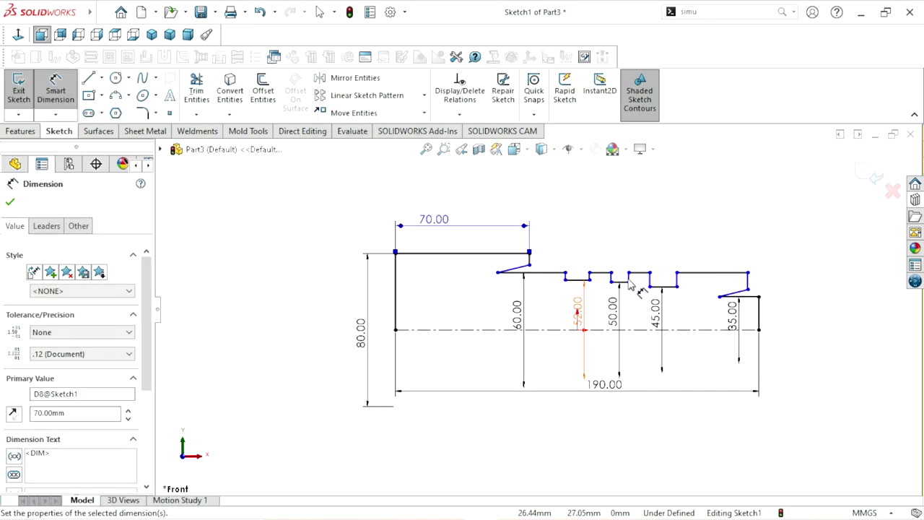
pyautogui.scroll(-2, 630, 285)
pyautogui.click(492, 273)
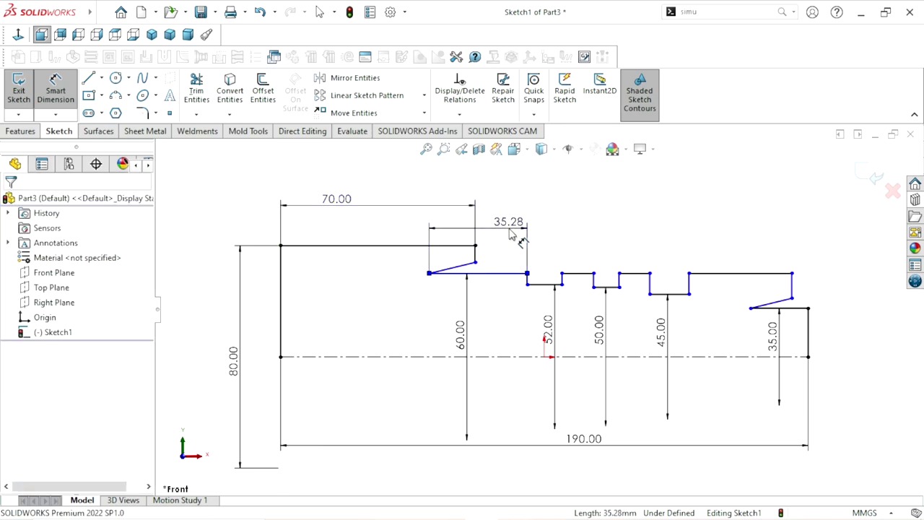
pyautogui.click(511, 234)
pyautogui.write('35.28')
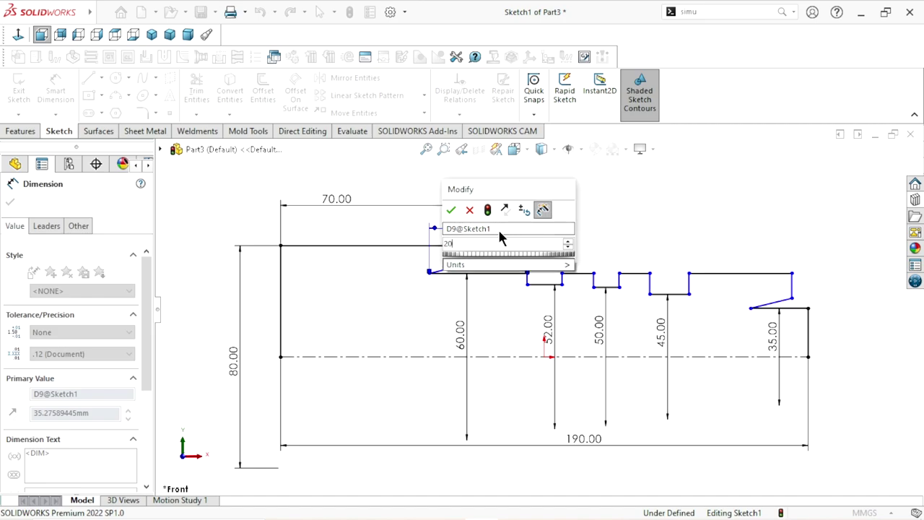
pyautogui.click(451, 209)
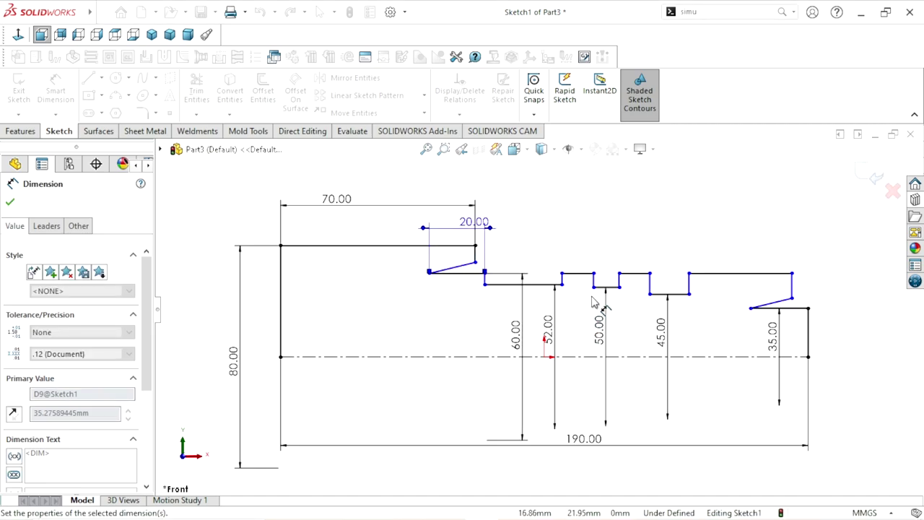
pyautogui.press('f')
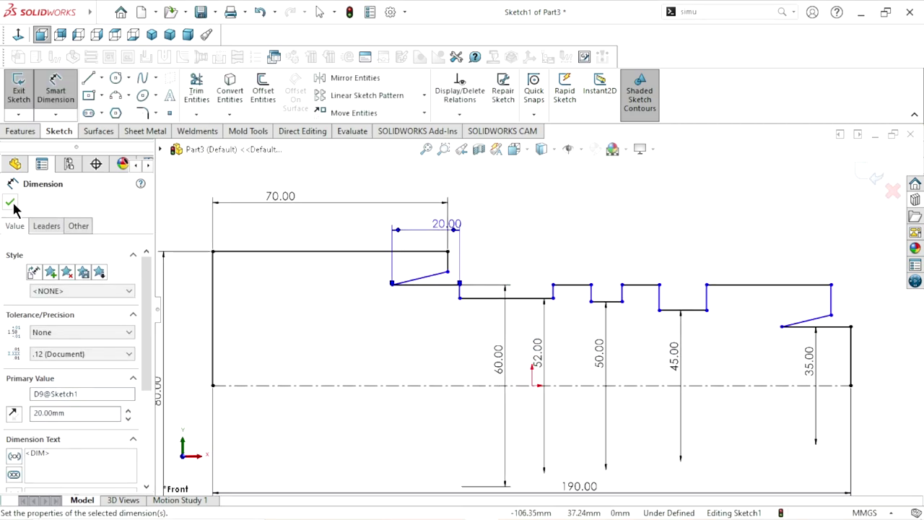
pyautogui.click(11, 203)
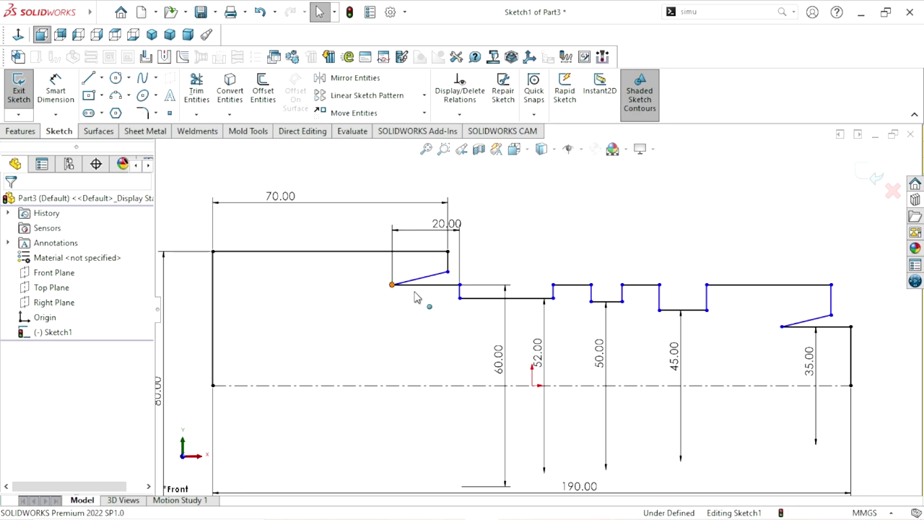
# Drag the stray chamfer endpoint back onto the step edge to reform the chamfer corner
pyautogui.moveTo(415, 295); pyautogui.dragTo(435, 296)
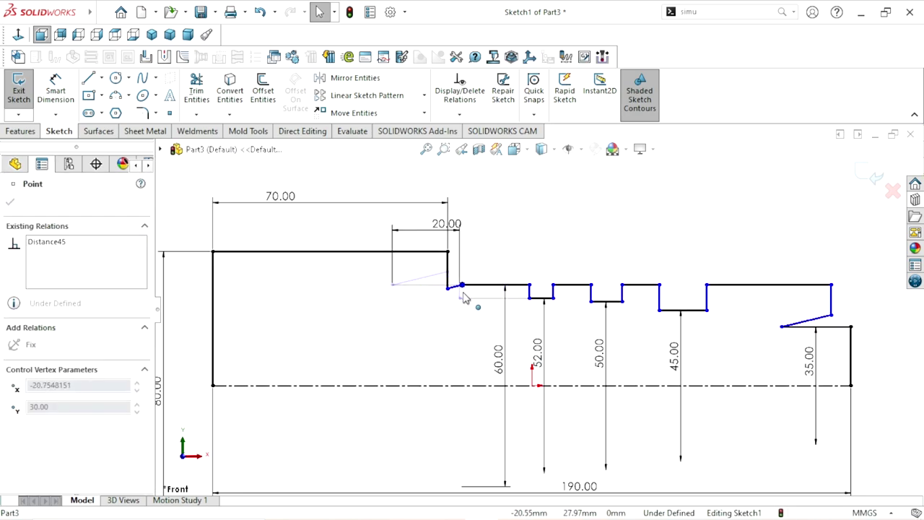
pyautogui.moveTo(468, 307); pyautogui.dragTo(452, 268)
pyautogui.click(449, 288)
pyautogui.scroll(2, 497, 322)
pyautogui.scroll(-1, 464, 320)
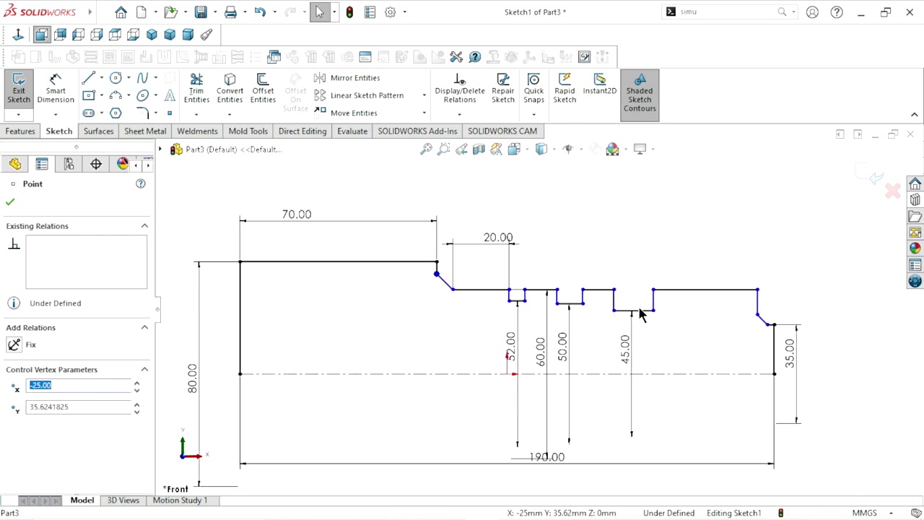
pyautogui.scroll(-1, 463, 319)
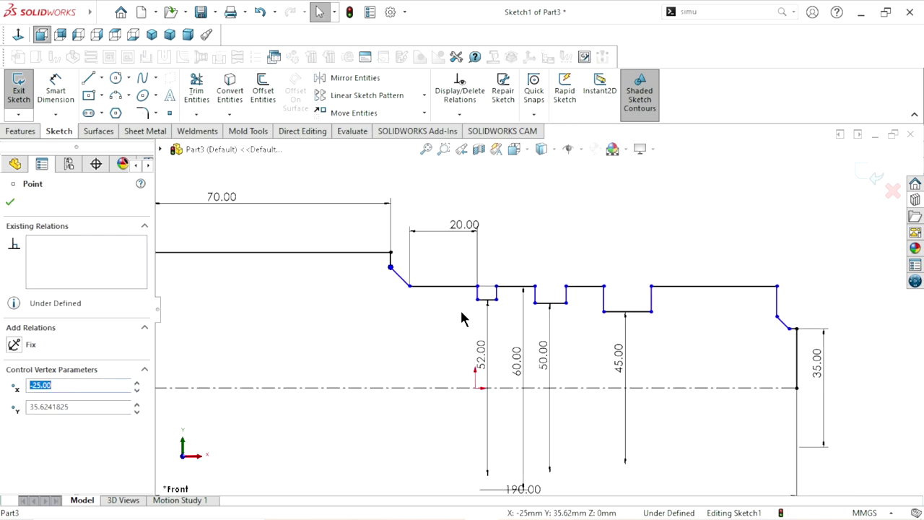
# Dimension the angle between the chamfer and the step line at 145°
pyautogui.click(45, 102)
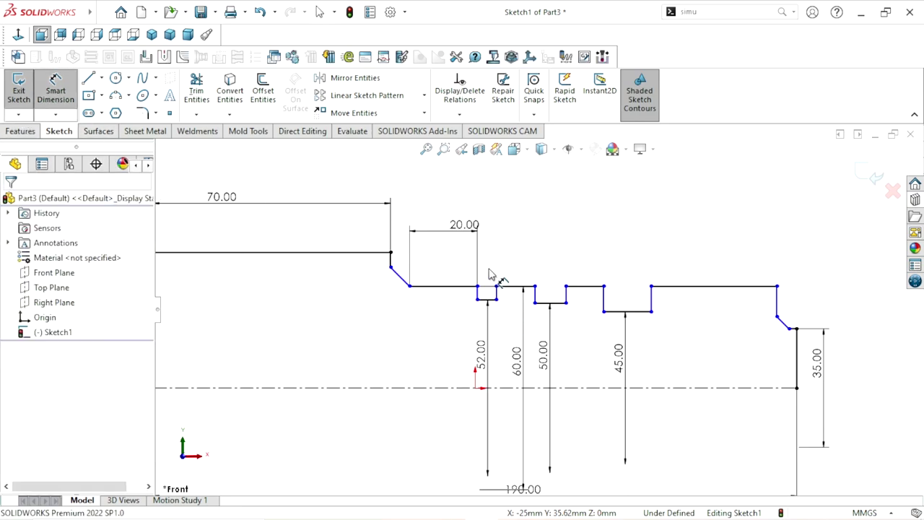
pyautogui.scroll(3, 484, 268)
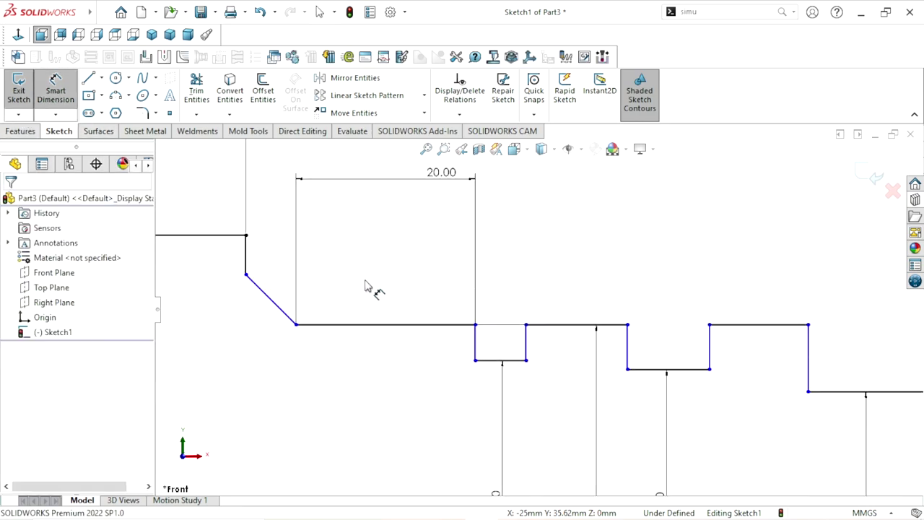
pyautogui.click(324, 325)
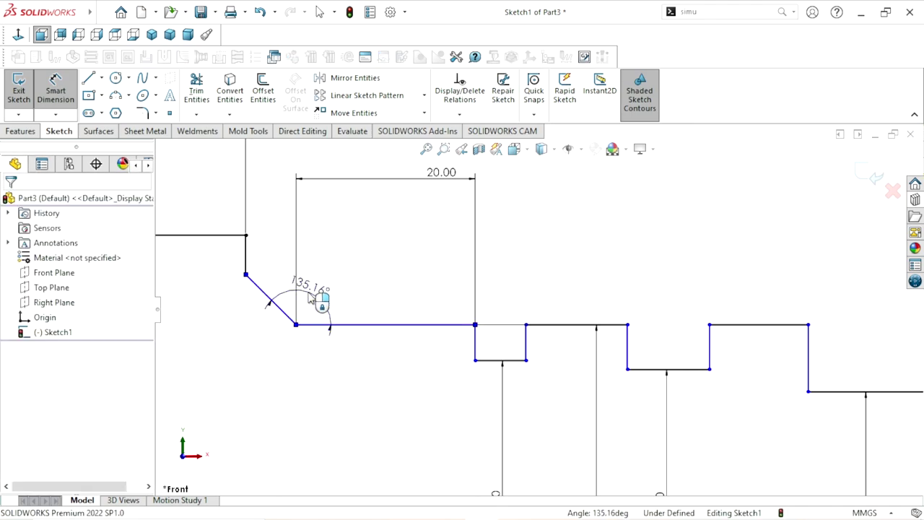
pyautogui.click(309, 297)
pyautogui.write('145')
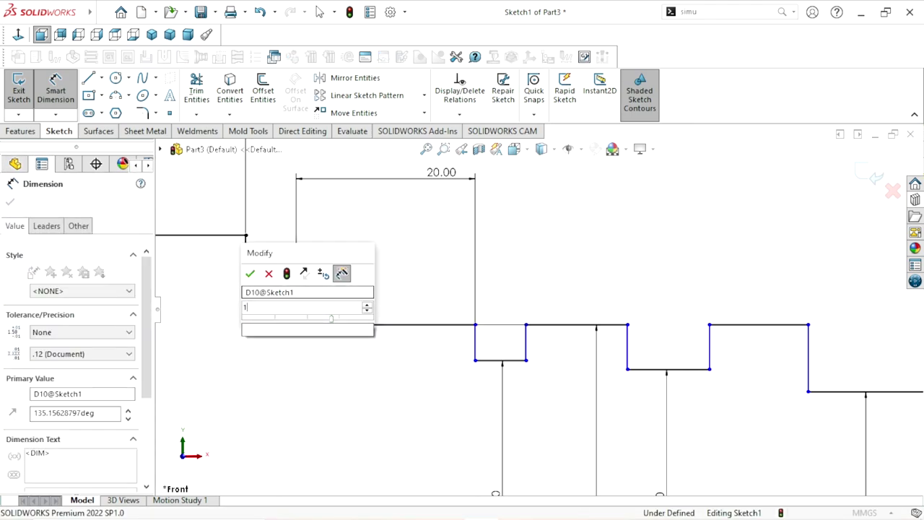
pyautogui.click(251, 277)
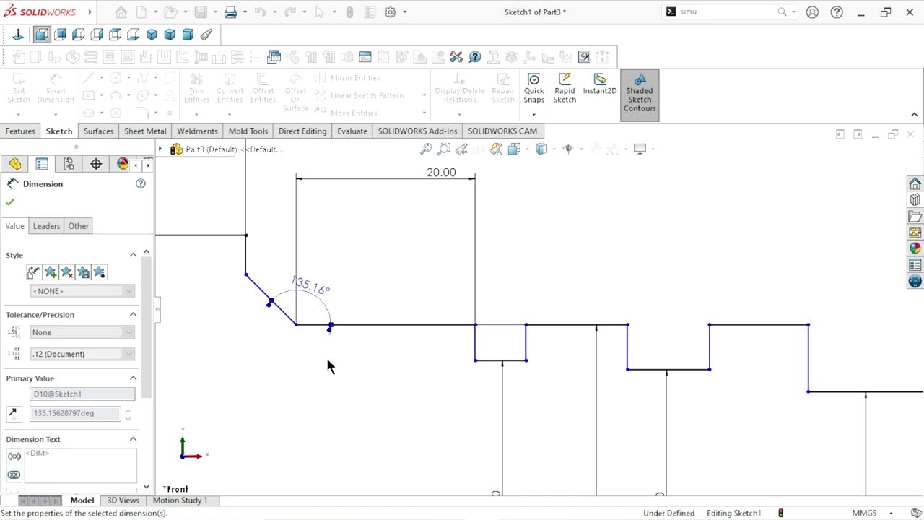
pyautogui.scroll(3, 354, 383)
pyautogui.scroll(-1, 546, 350)
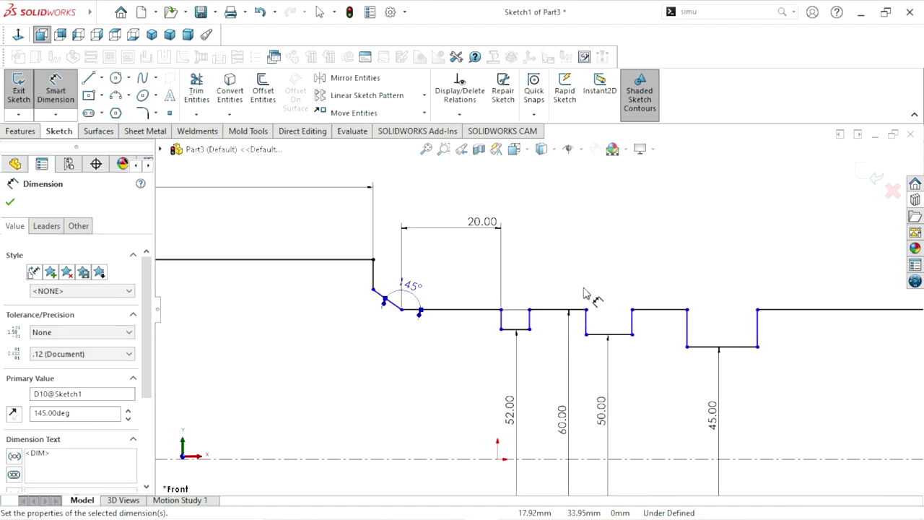
# Set the first groove width to 10 mm and the land after it to 9.5 mm
pyautogui.click(450, 242)
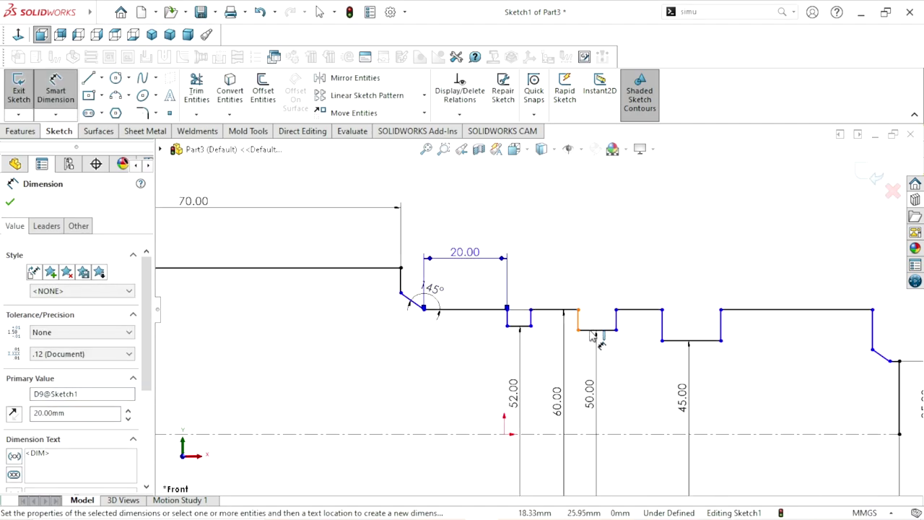
pyautogui.scroll(-1, 588, 316)
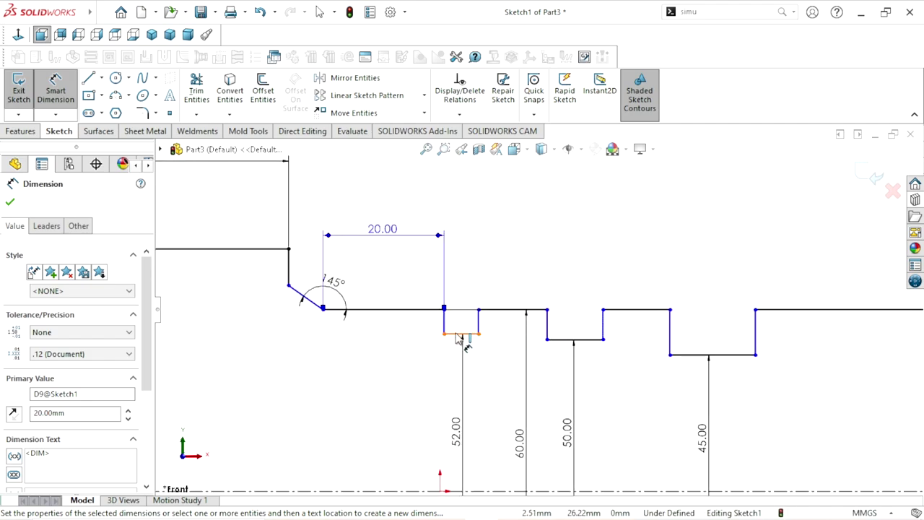
pyautogui.click(458, 340)
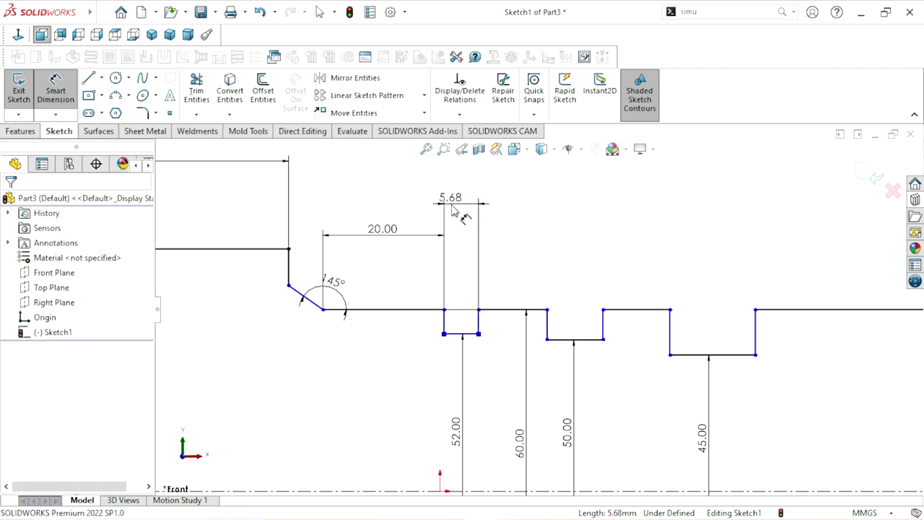
pyautogui.click(453, 209)
pyautogui.write('10')
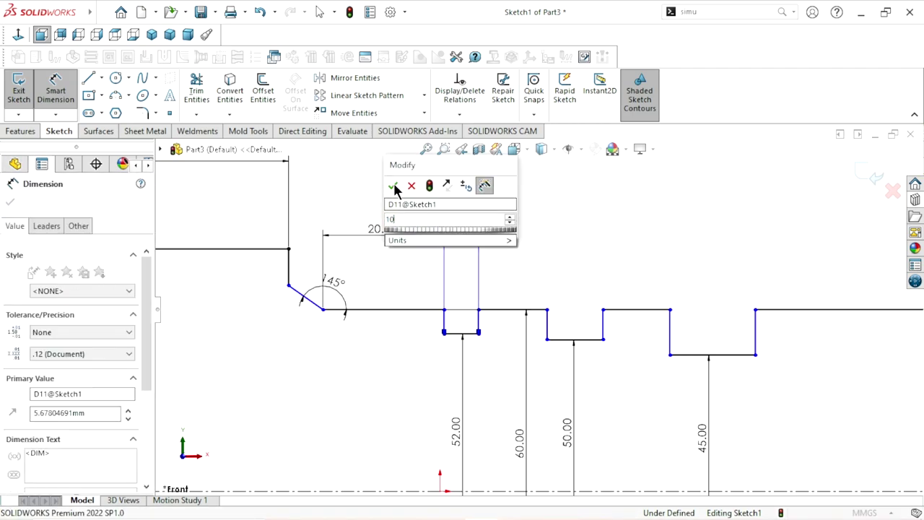
pyautogui.press('Return')
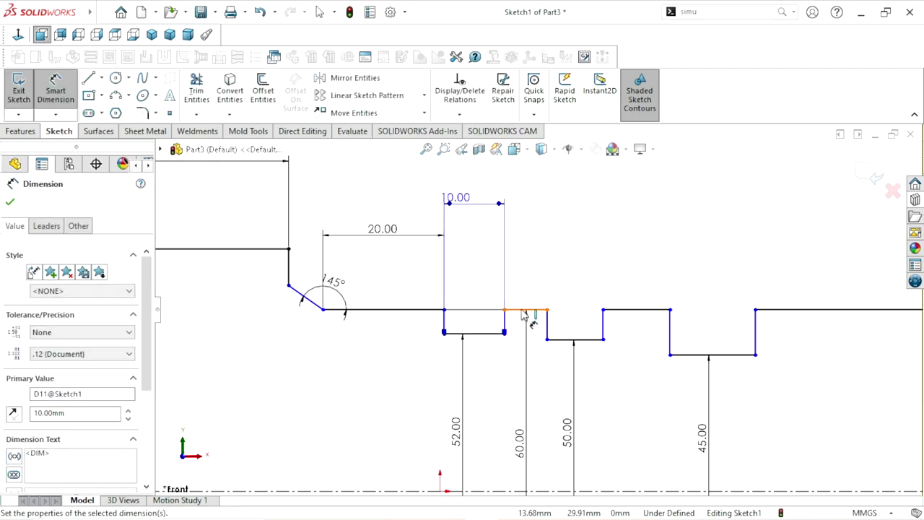
pyautogui.click(526, 279)
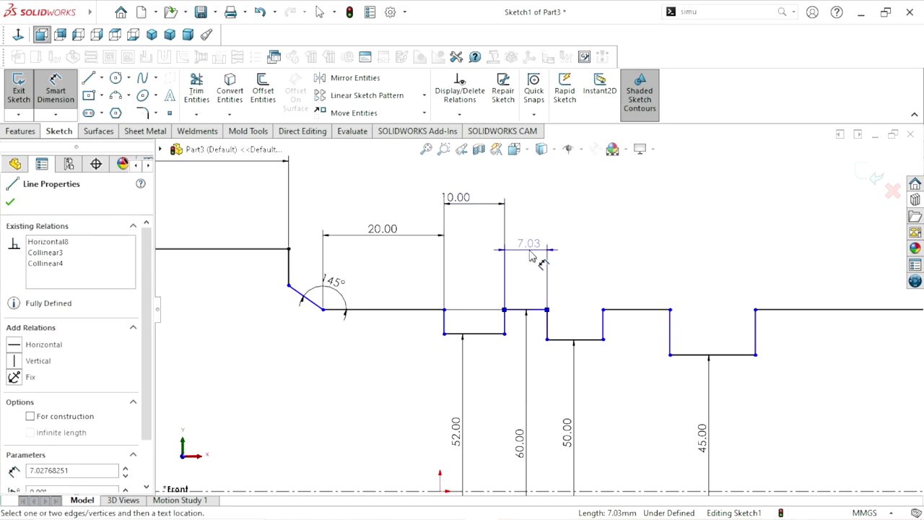
pyautogui.click(532, 258)
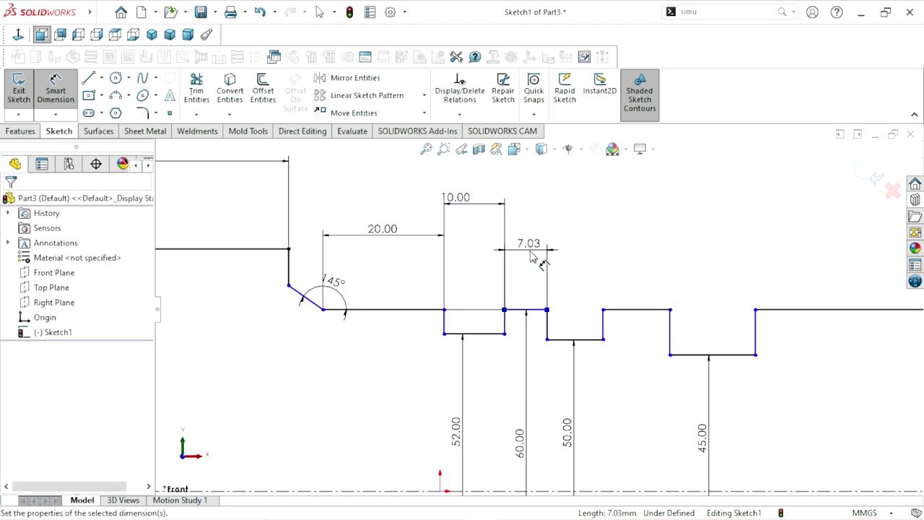
pyautogui.write('9.5')
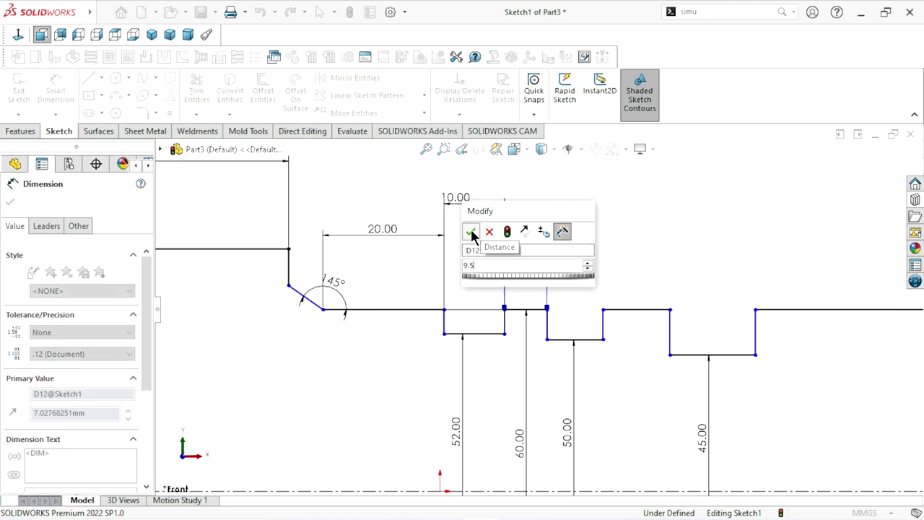
pyautogui.click(470, 233)
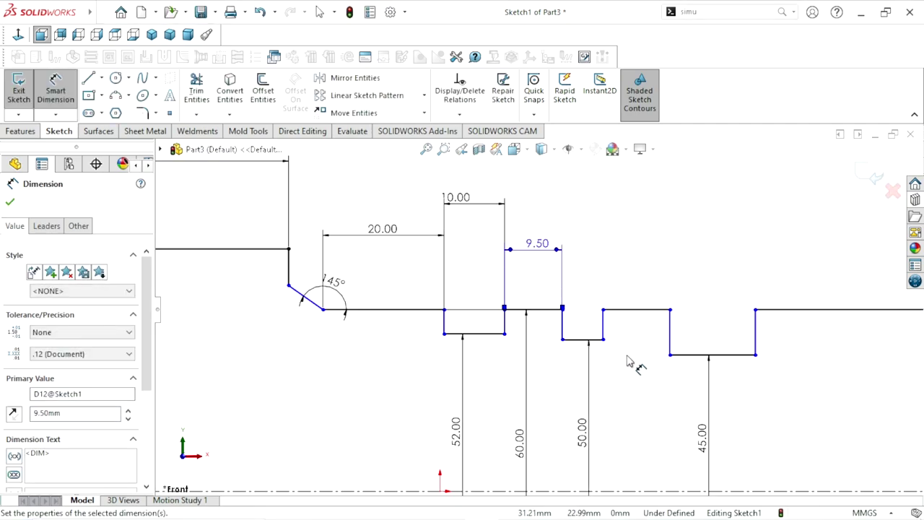
# Set the second groove width to 5.5 mm and the following land to 12 mm
pyautogui.click(589, 340)
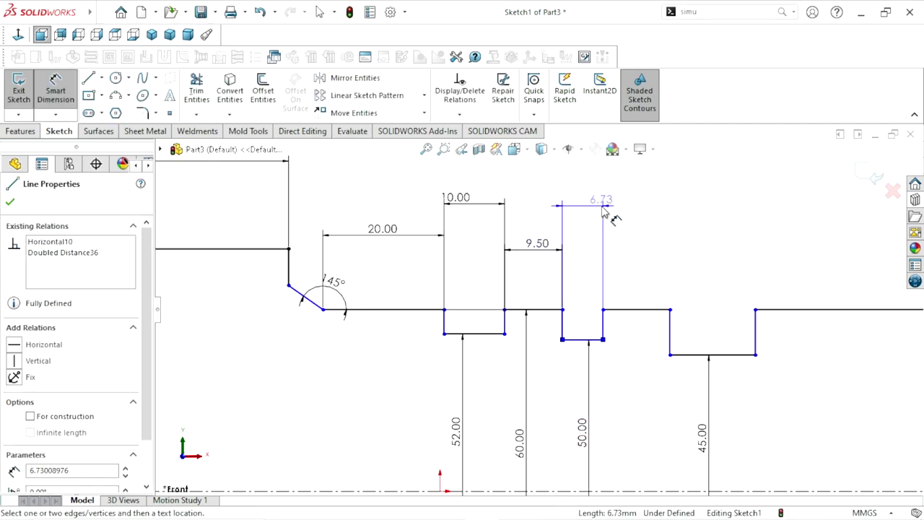
pyautogui.click(605, 210)
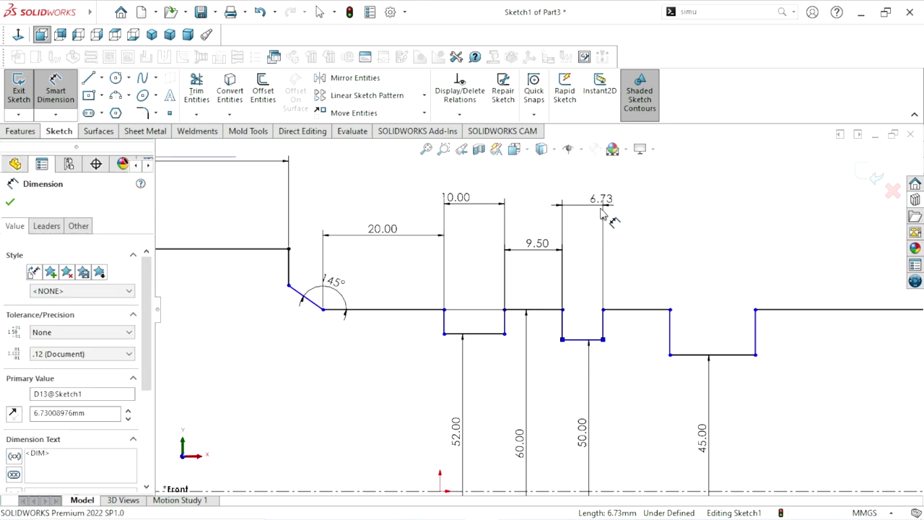
pyautogui.write('5.5')
pyautogui.click(542, 189)
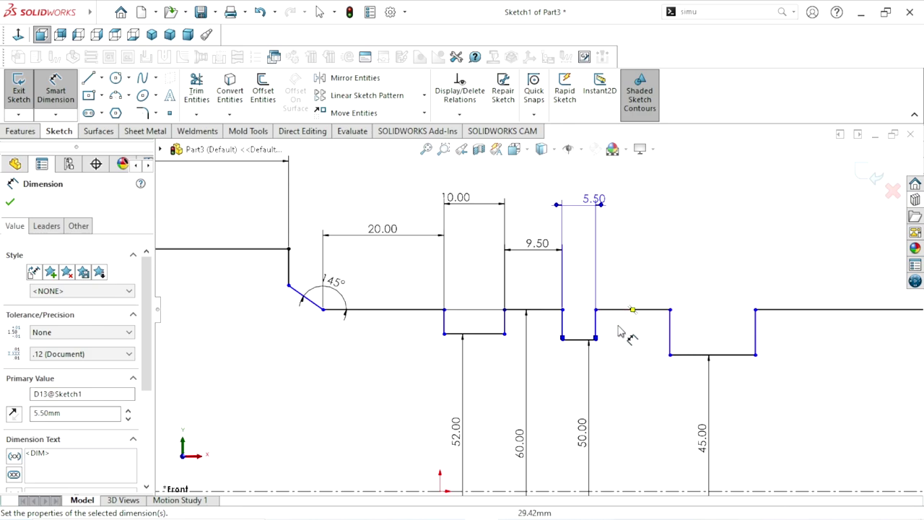
pyautogui.scroll(1, 606, 346)
pyautogui.scroll(-1, 525, 309)
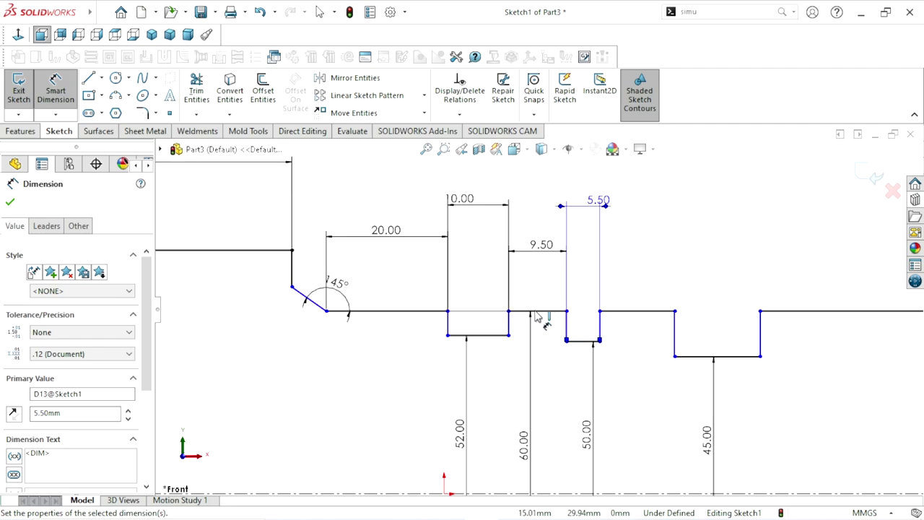
pyautogui.click(625, 312)
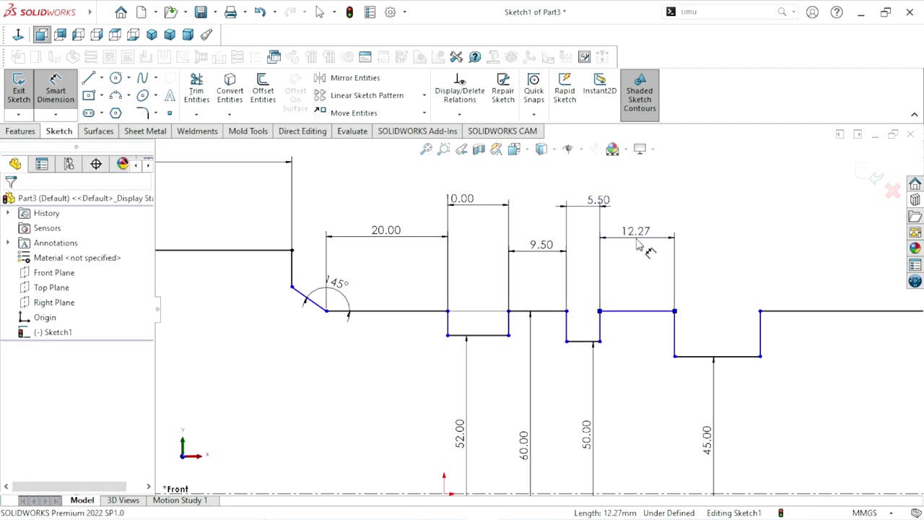
pyautogui.click(603, 242)
pyautogui.write('12')
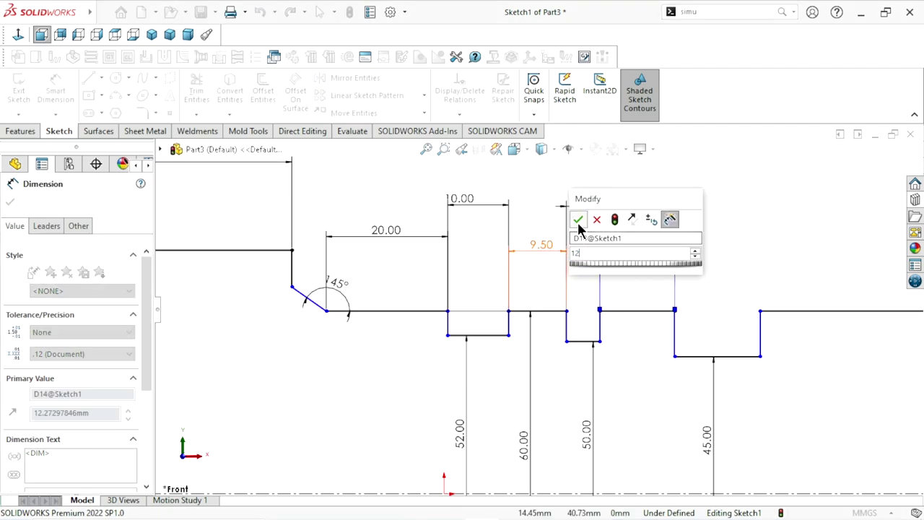
pyautogui.click(578, 220)
pyautogui.write('12')
pyautogui.press('Return')
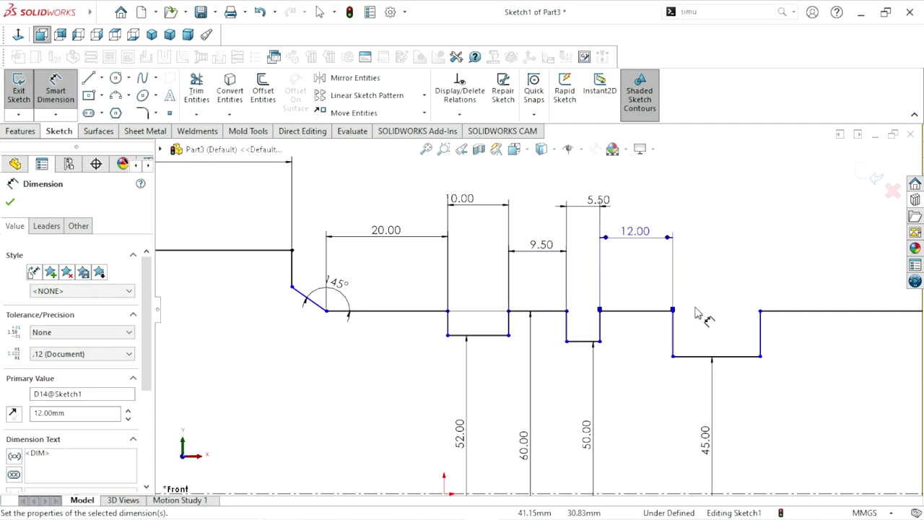
pyautogui.scroll(1, 766, 354)
pyautogui.scroll(1, 762, 338)
pyautogui.scroll(1, 762, 337)
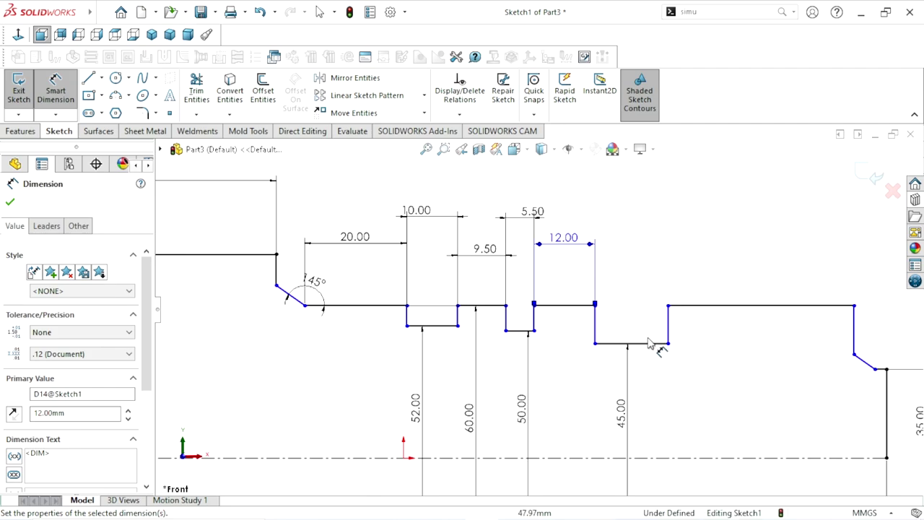
# Set the third groove width to 8 mm and the long shoulder after it to 7 mm
pyautogui.click(644, 343)
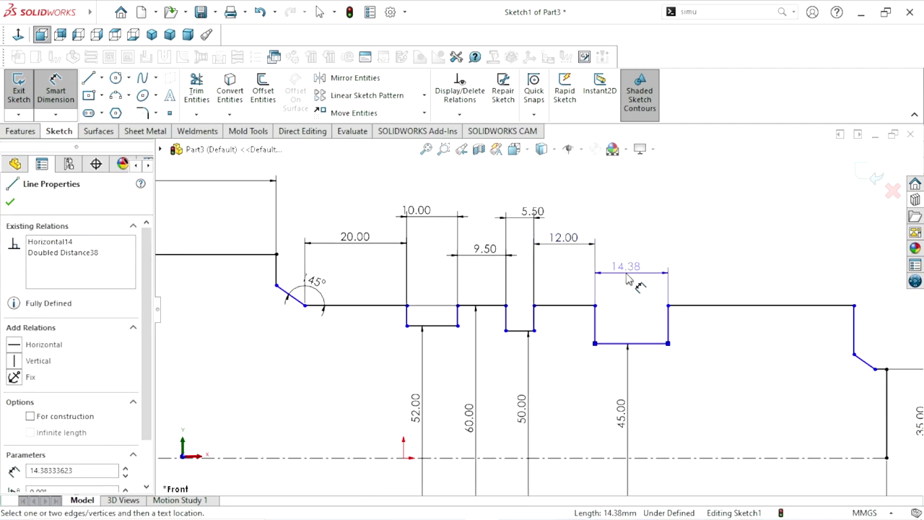
pyautogui.click(628, 282)
pyautogui.write('8')
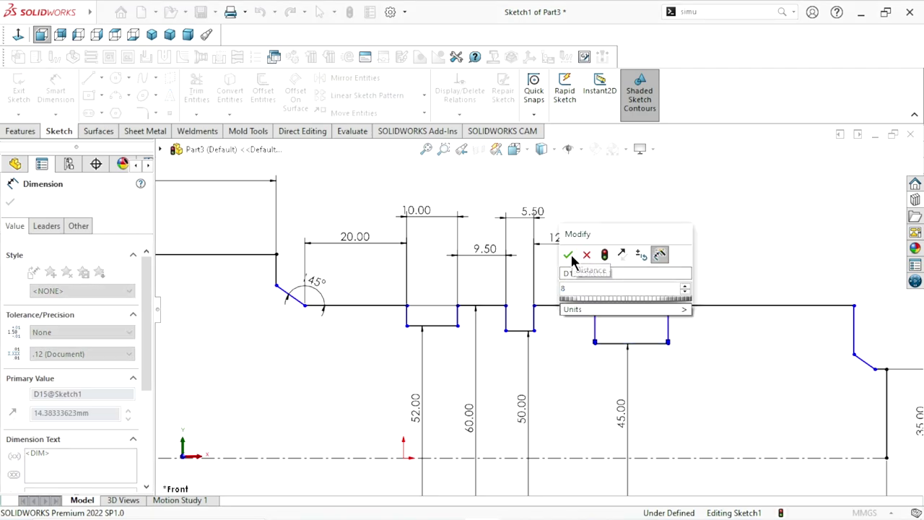
pyautogui.press('Return')
pyautogui.scroll(3, 693, 368)
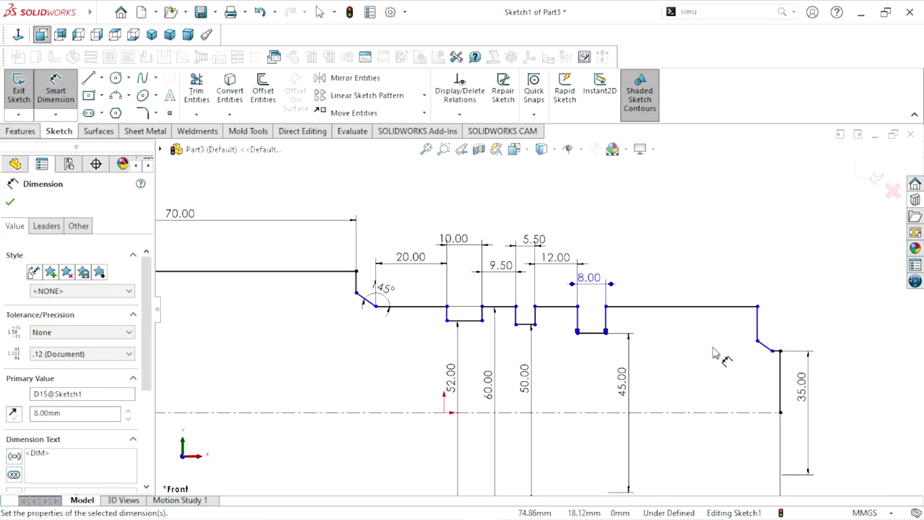
pyautogui.scroll(-2, 725, 340)
pyautogui.scroll(-1, 726, 341)
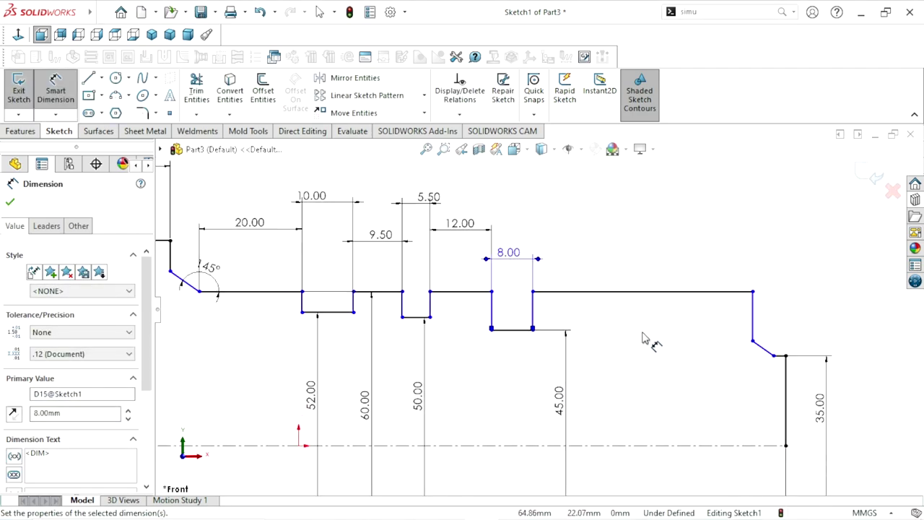
pyautogui.click(644, 292)
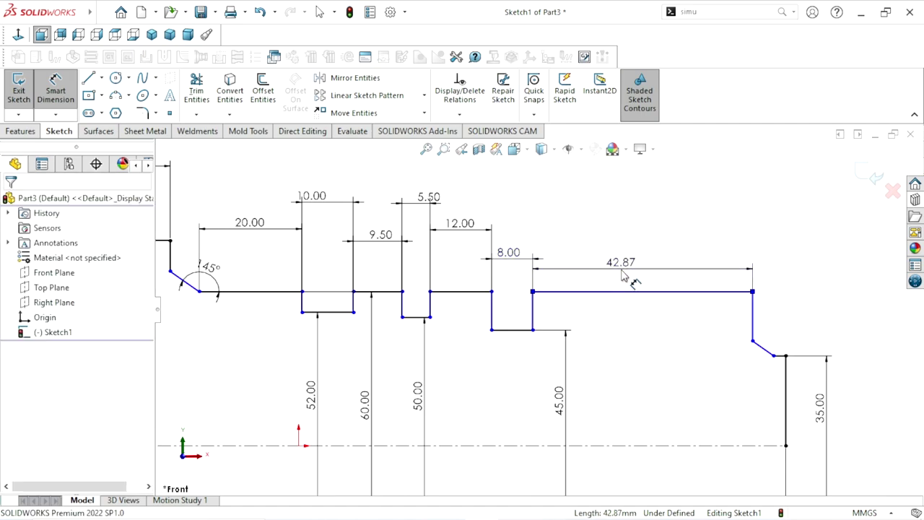
pyautogui.click(593, 278)
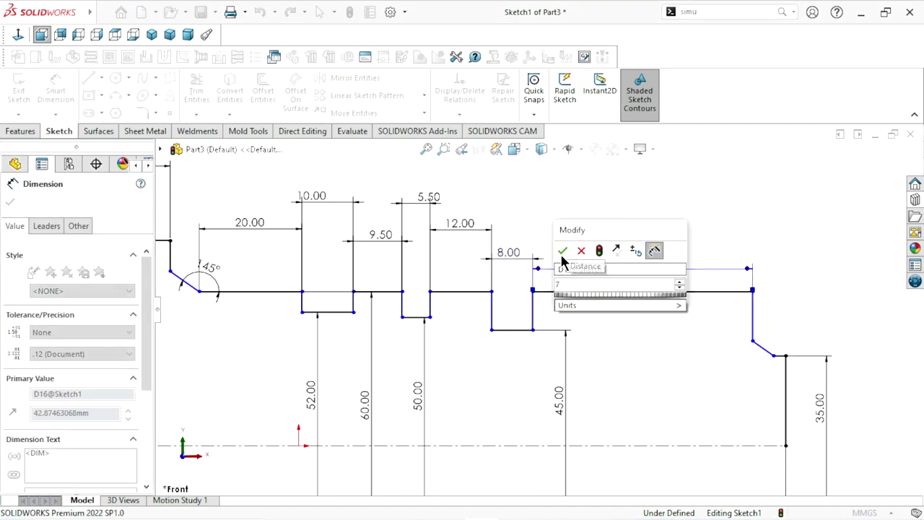
pyautogui.click(562, 251)
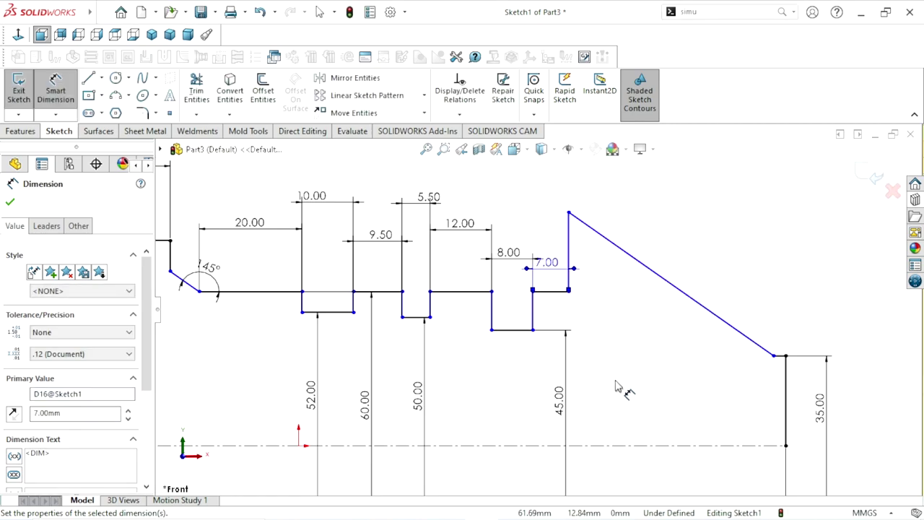
pyautogui.scroll(2, 639, 375)
pyautogui.scroll(-1, 693, 368)
pyautogui.scroll(-1, 693, 368)
# Pull the stretched diagonal back down and dimension the line above the 35 mm step at 30 mm
pyautogui.click(11, 203)
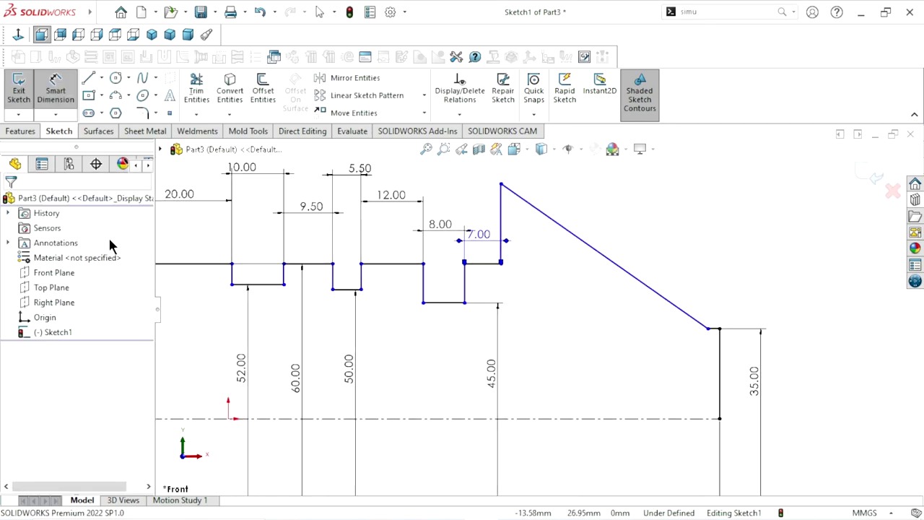
pyautogui.press('Escape')
pyautogui.moveTo(501, 185); pyautogui.dragTo(530, 286)
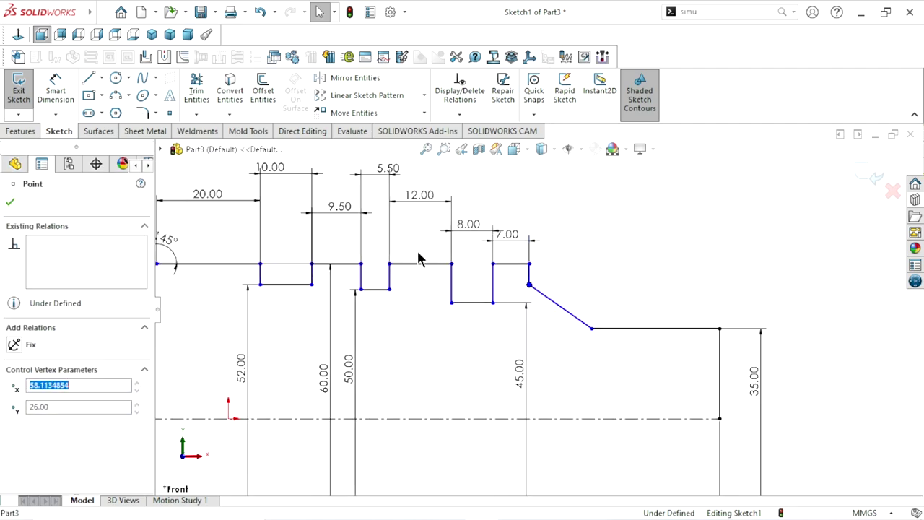
pyautogui.click(56, 97)
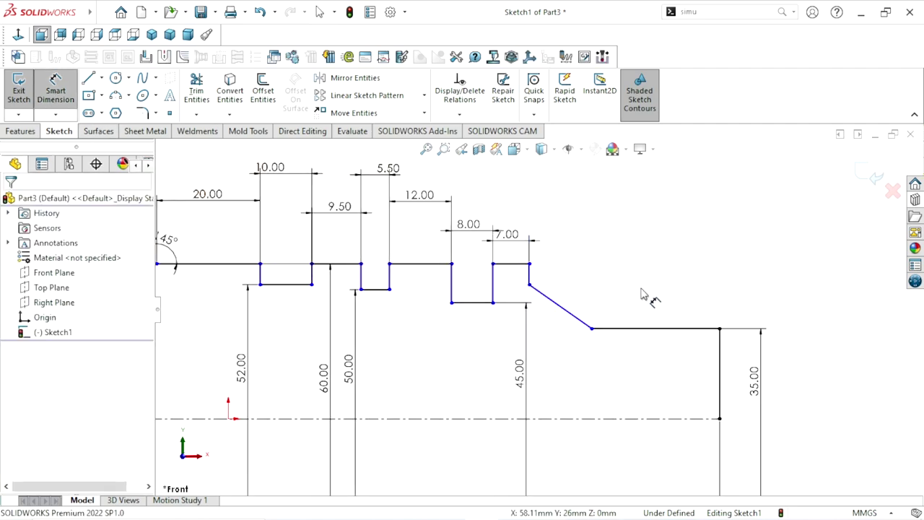
pyautogui.click(659, 304)
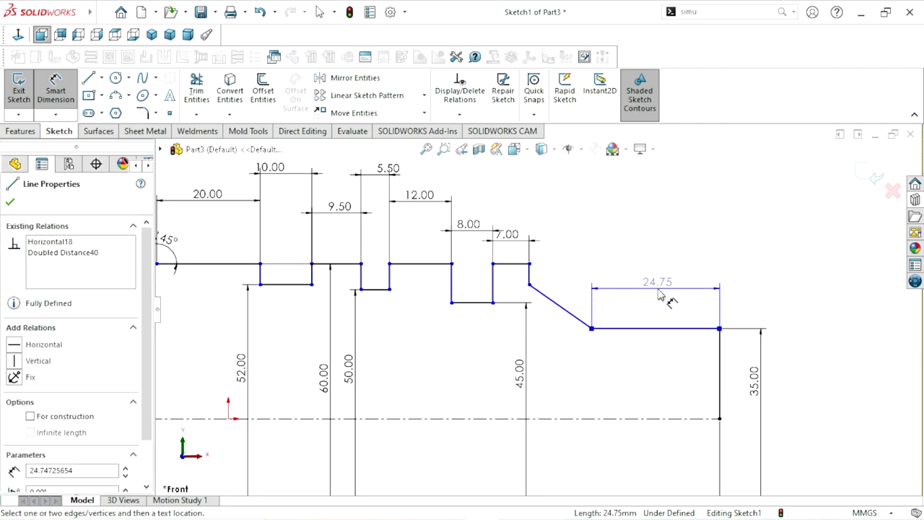
pyautogui.click(627, 291)
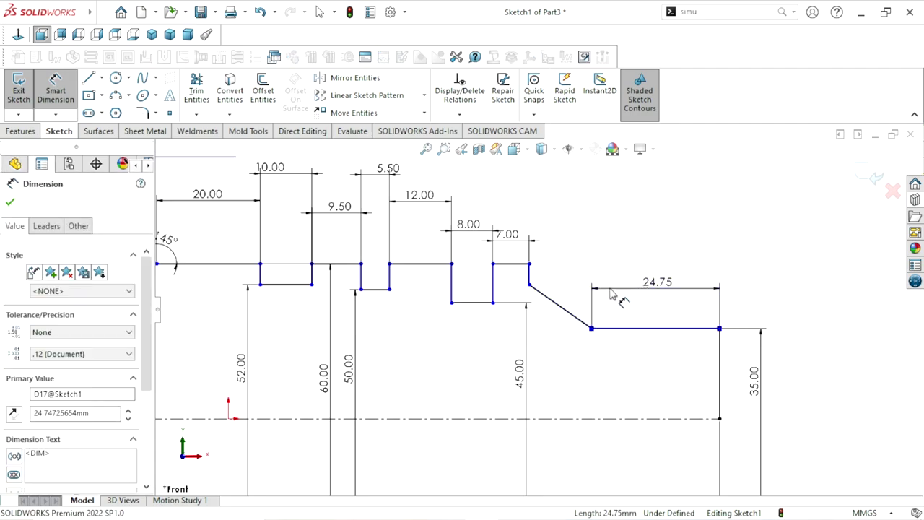
pyautogui.click(600, 270)
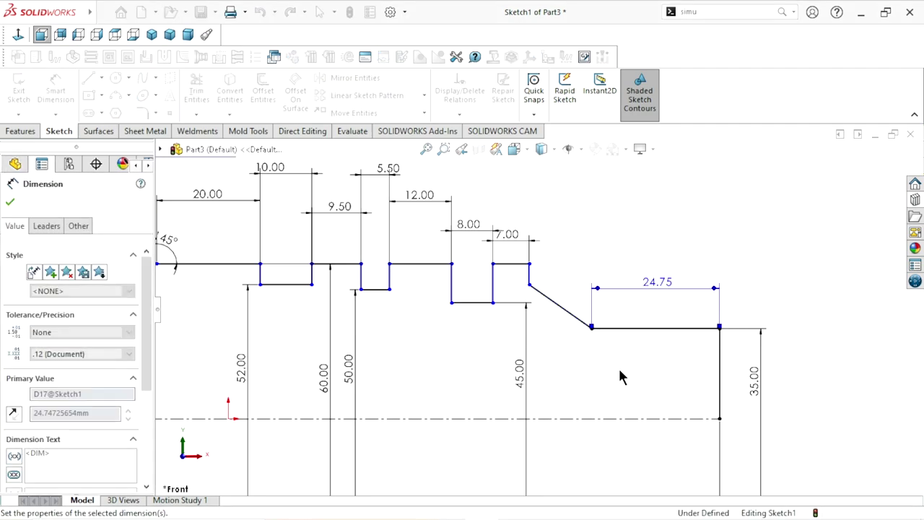
# Add a driven 145° reference angle between the horizontal step line and the chamfer
pyautogui.scroll(1, 604, 368)
pyautogui.scroll(1, 584, 346)
pyautogui.scroll(1, 570, 332)
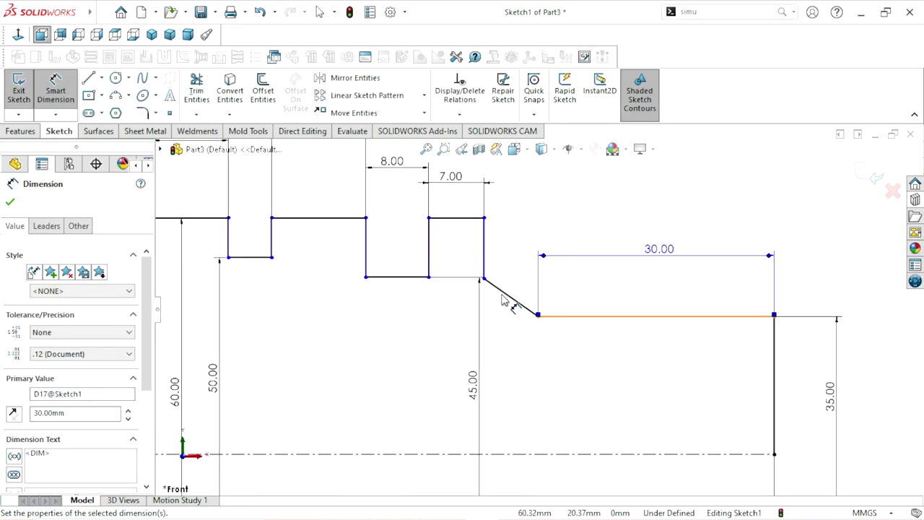
pyautogui.click(554, 317)
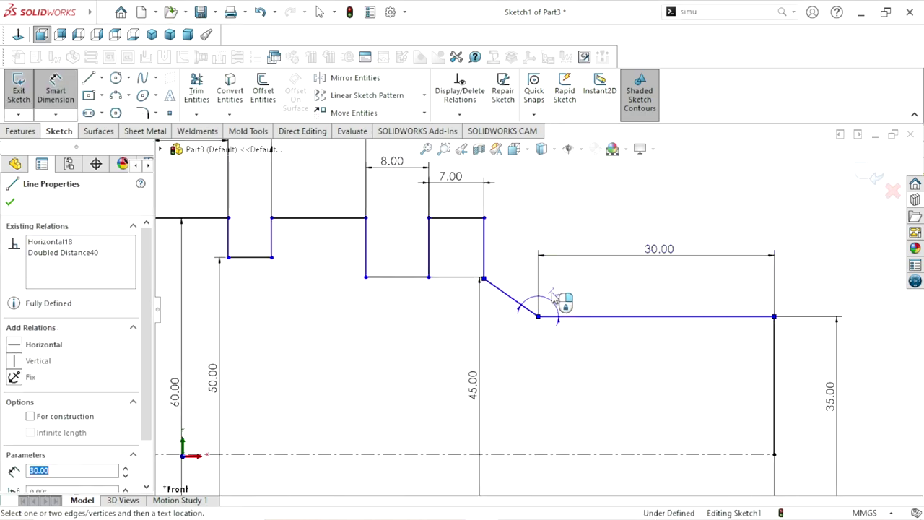
pyautogui.click(514, 298)
pyautogui.click(556, 293)
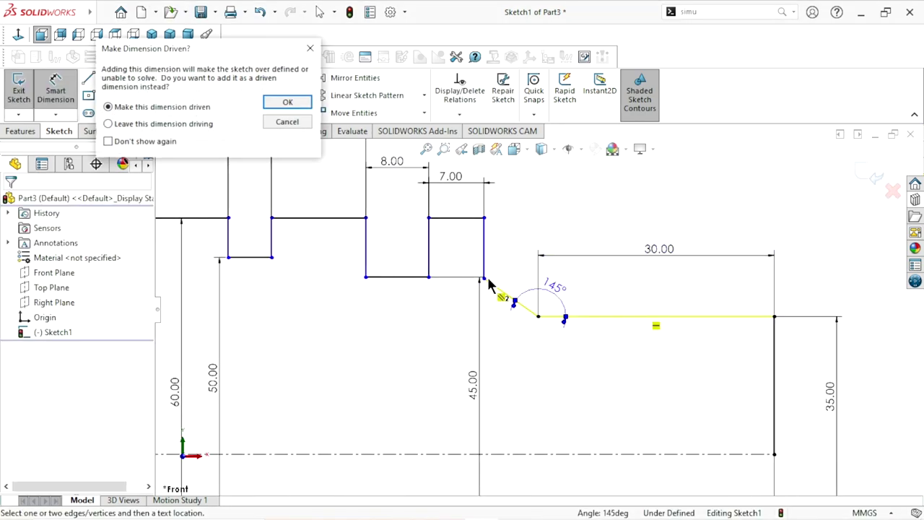
pyautogui.click(288, 104)
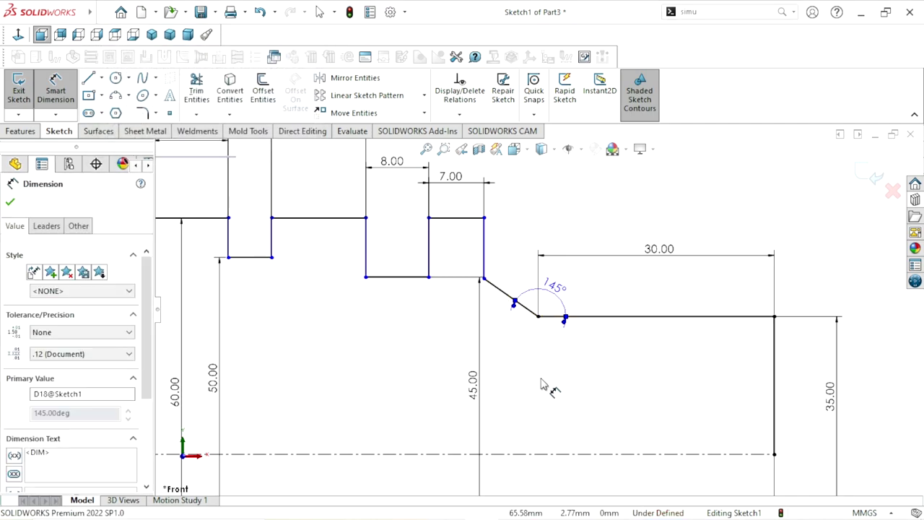
pyautogui.scroll(-2, 541, 384)
pyautogui.scroll(-2, 534, 376)
# Add a diameter dimension from the right chamfer corner to the centerline, entering 44
pyautogui.scroll(-1, 442, 323)
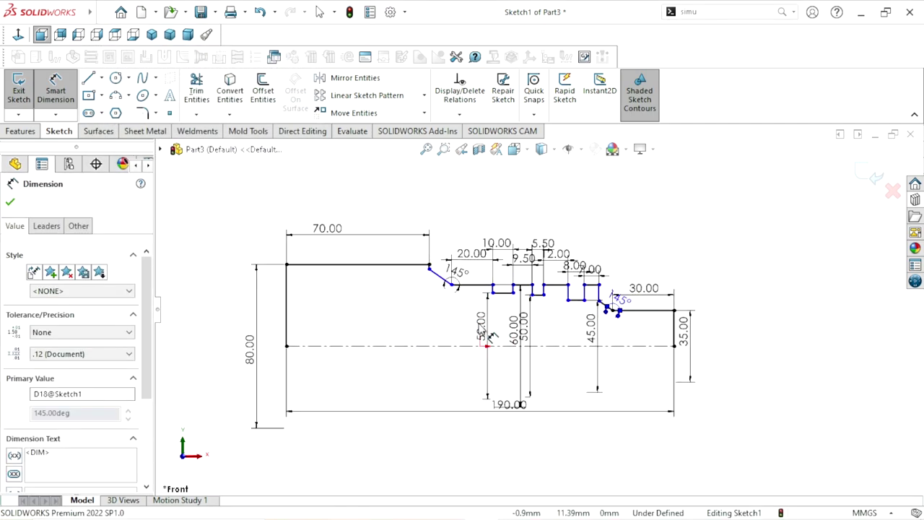
pyautogui.scroll(1, 484, 332)
pyautogui.scroll(1, 526, 348)
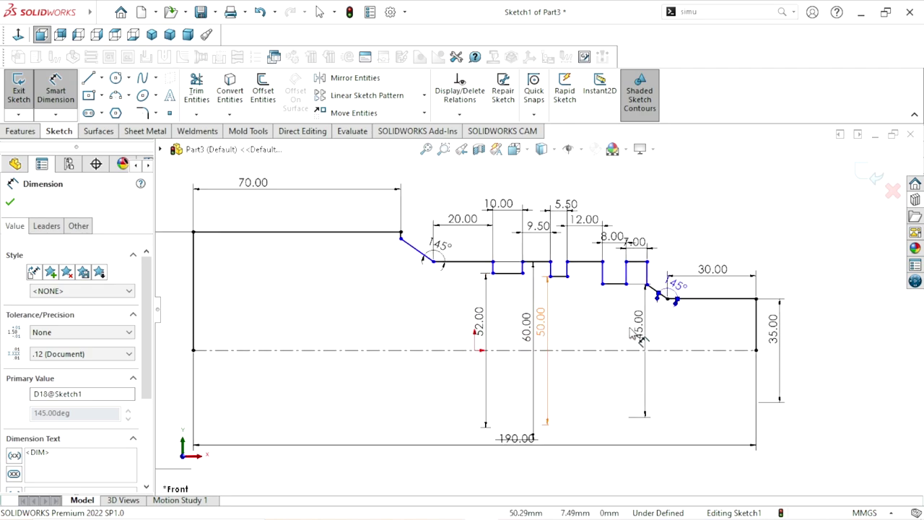
pyautogui.scroll(-1, 629, 318)
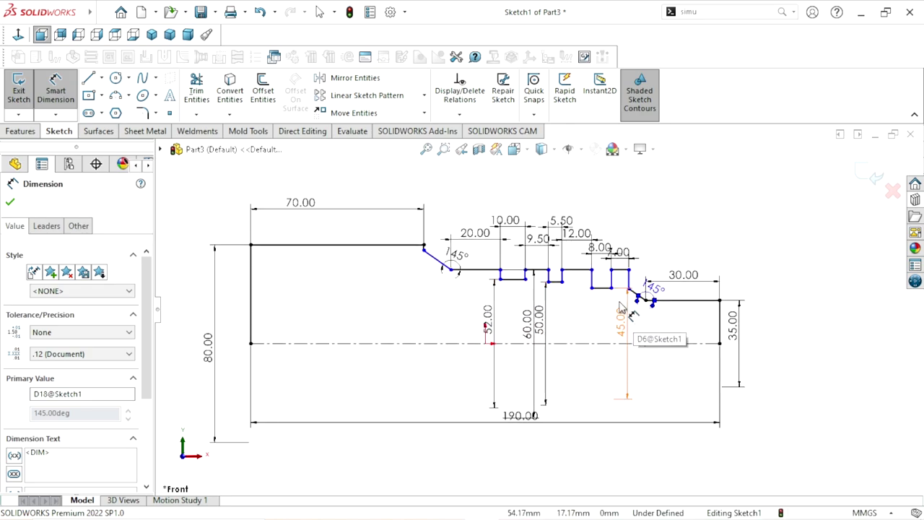
pyautogui.scroll(1, 621, 306)
pyautogui.scroll(-1, 498, 317)
pyautogui.scroll(-1, 470, 328)
pyautogui.scroll(1, 447, 336)
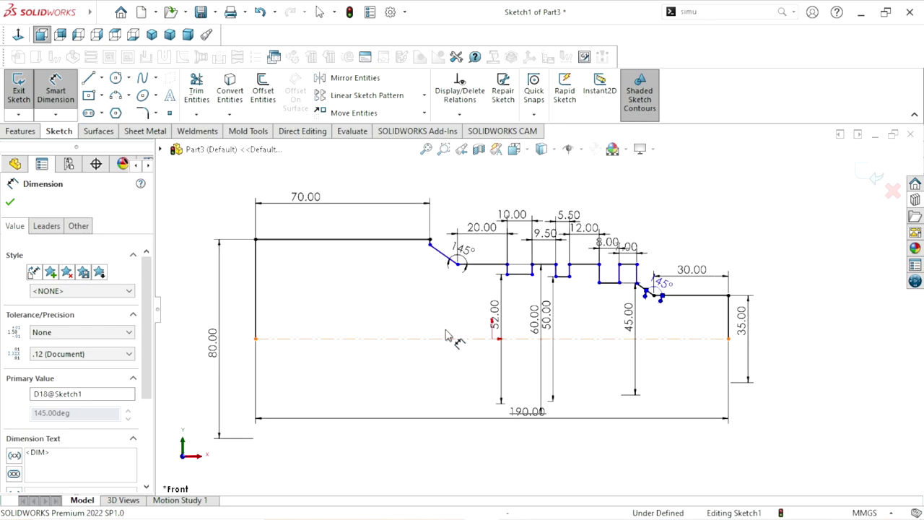
pyautogui.scroll(1, 437, 321)
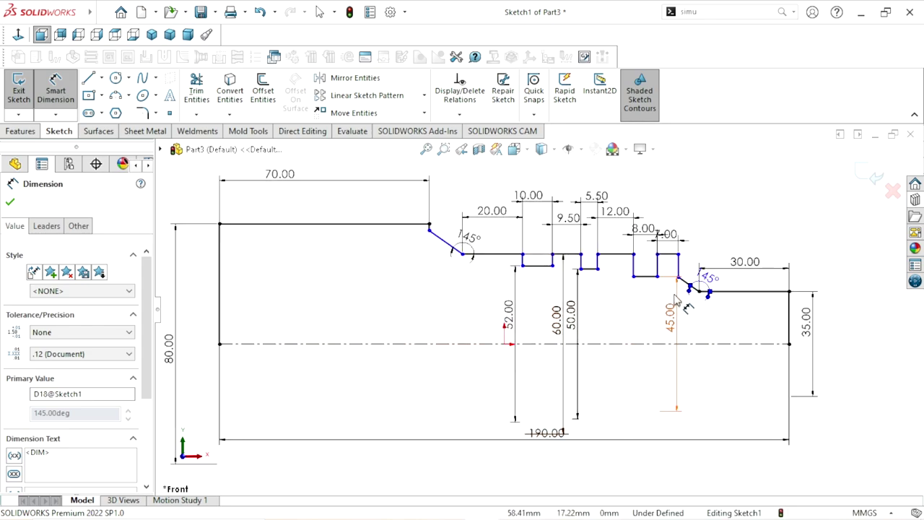
pyautogui.scroll(1, 686, 307)
pyautogui.scroll(1, 707, 321)
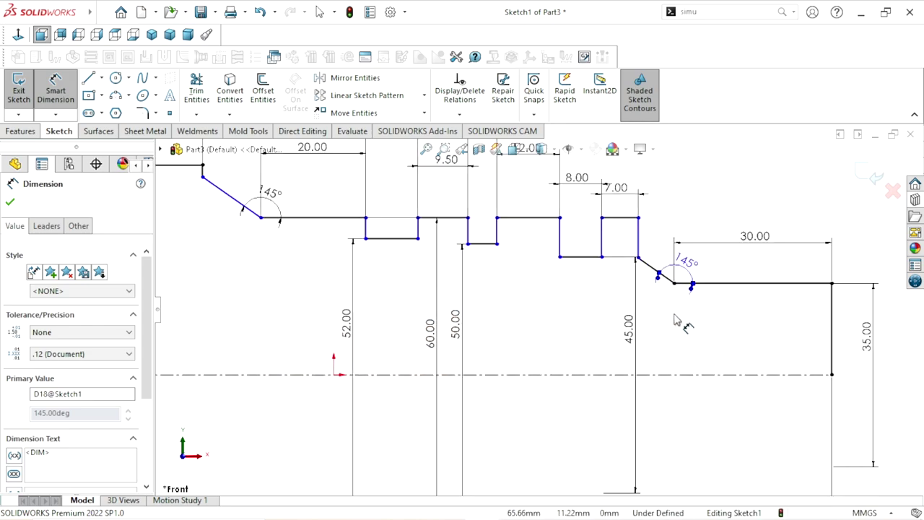
pyautogui.click(638, 258)
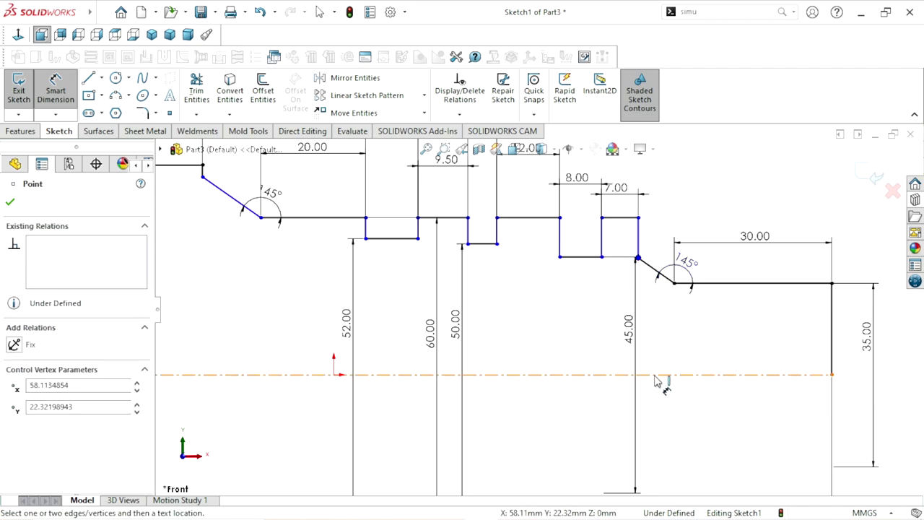
pyautogui.click(656, 376)
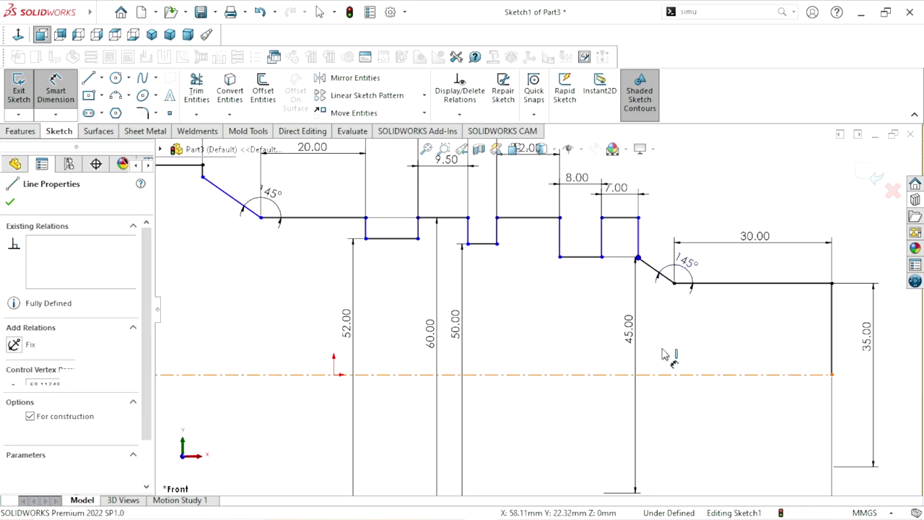
pyautogui.click(670, 405)
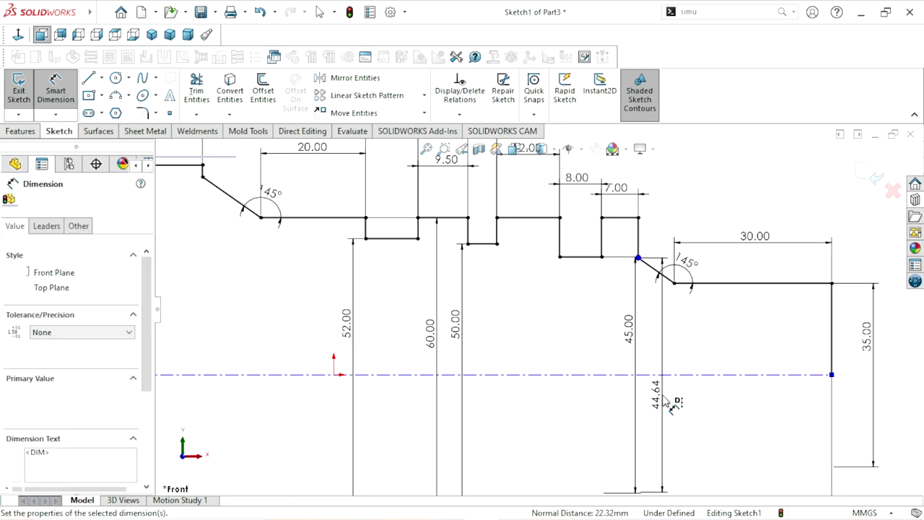
pyautogui.write('44')
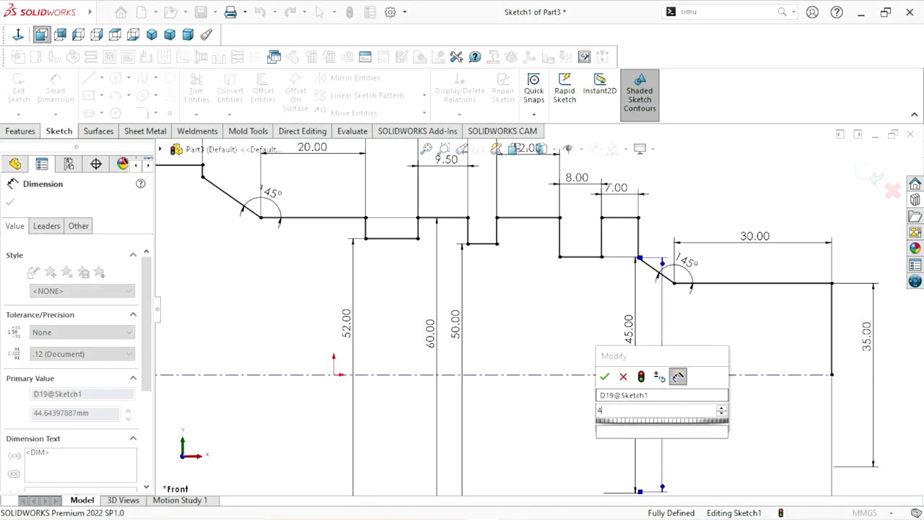
pyautogui.click(607, 374)
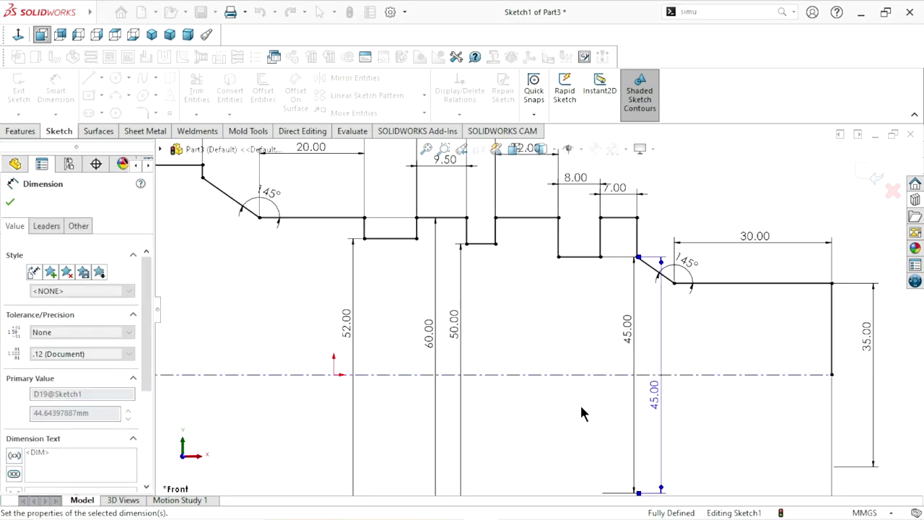
# Add a driven vertical reference dimension (75.21) at the left chamfer's outer endpoint
pyautogui.press('z')
pyautogui.scroll(-1, 529, 385)
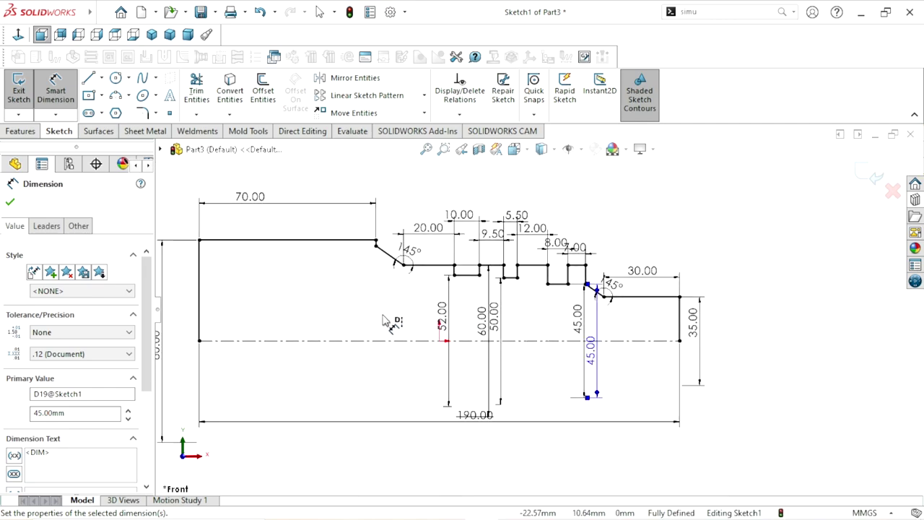
pyautogui.scroll(-1, 394, 303)
pyautogui.scroll(-1, 387, 262)
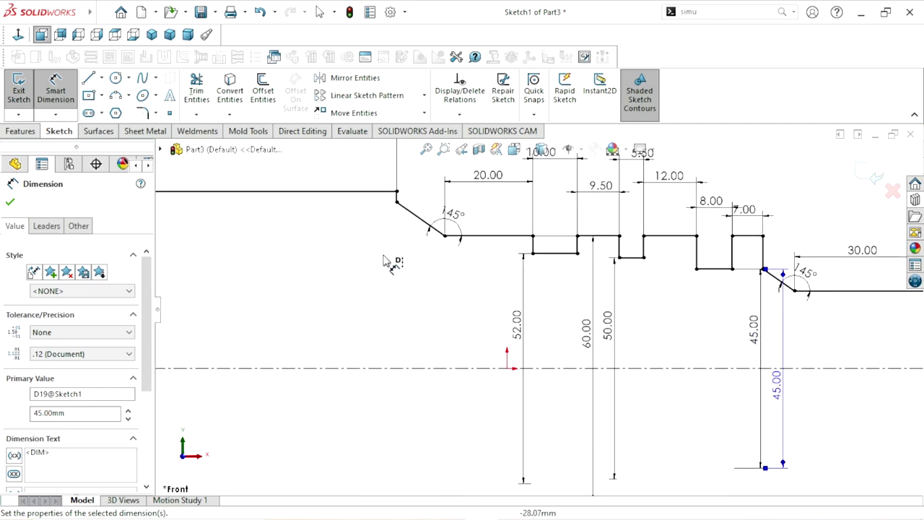
pyautogui.click(397, 204)
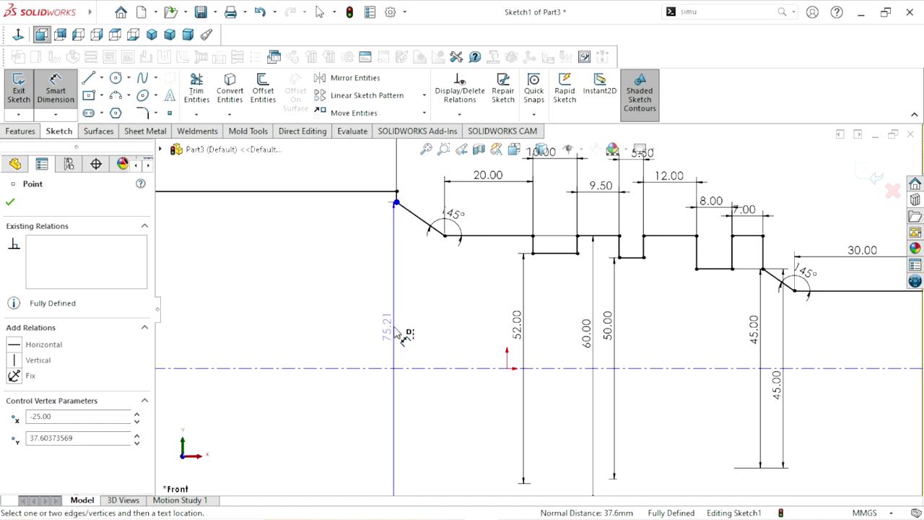
pyautogui.click(395, 330)
pyautogui.click(287, 102)
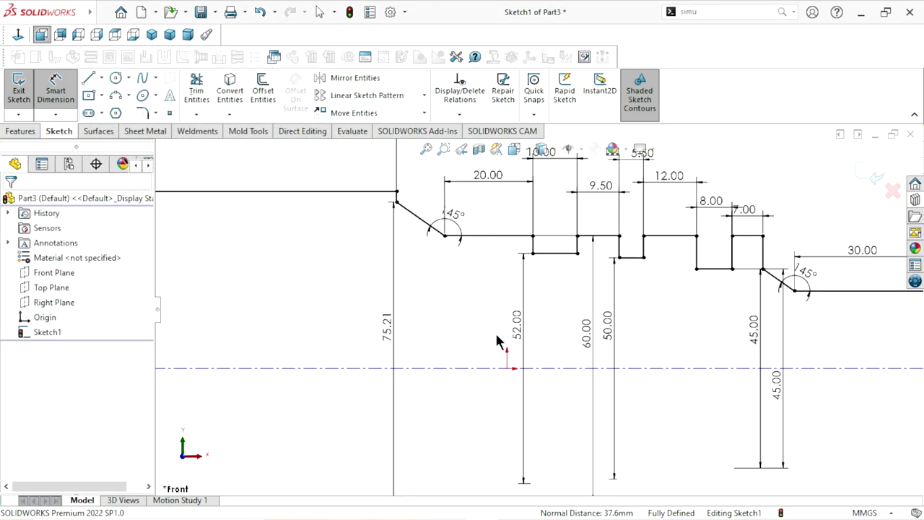
pyautogui.press('f')
# Close the property manager and nudge the 50.00 dimension slightly to the right
pyautogui.scroll(-2, 538, 352)
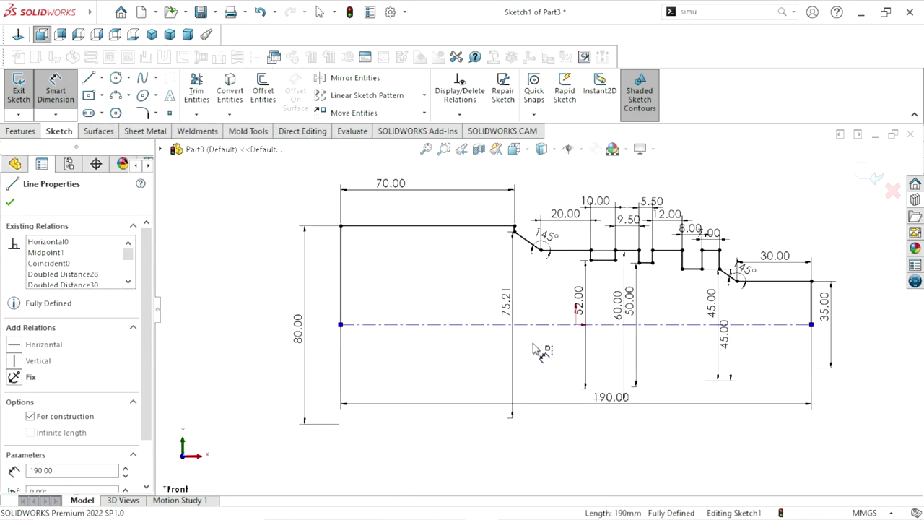
pyautogui.scroll(-1, 538, 352)
pyautogui.scroll(1, 538, 352)
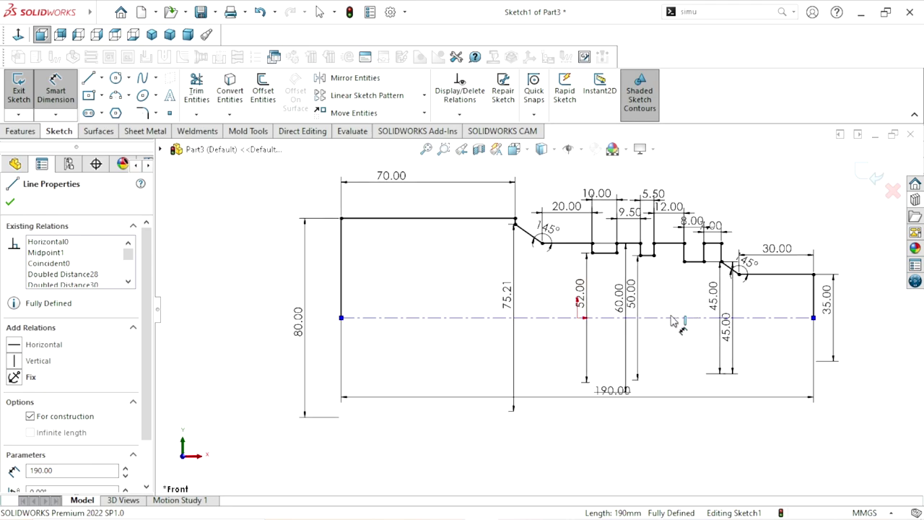
pyautogui.scroll(-1, 672, 320)
pyautogui.scroll(1, 537, 311)
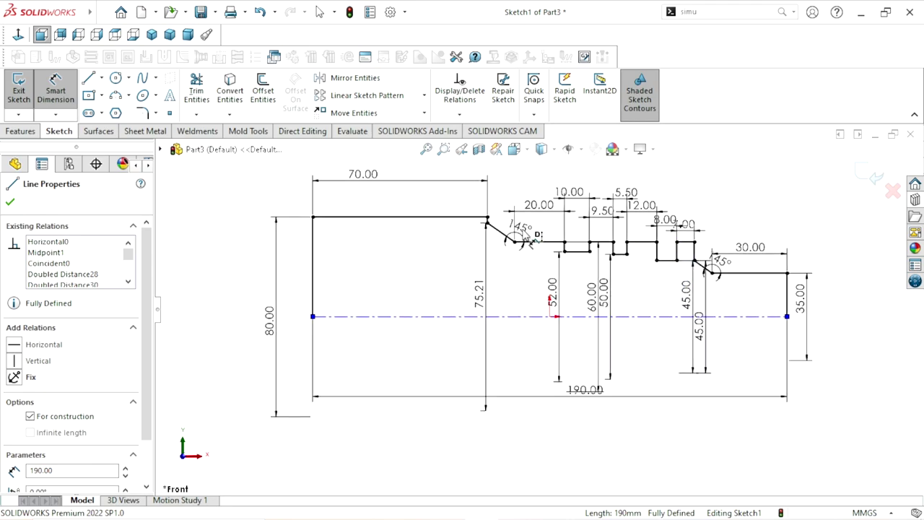
pyautogui.click(12, 205)
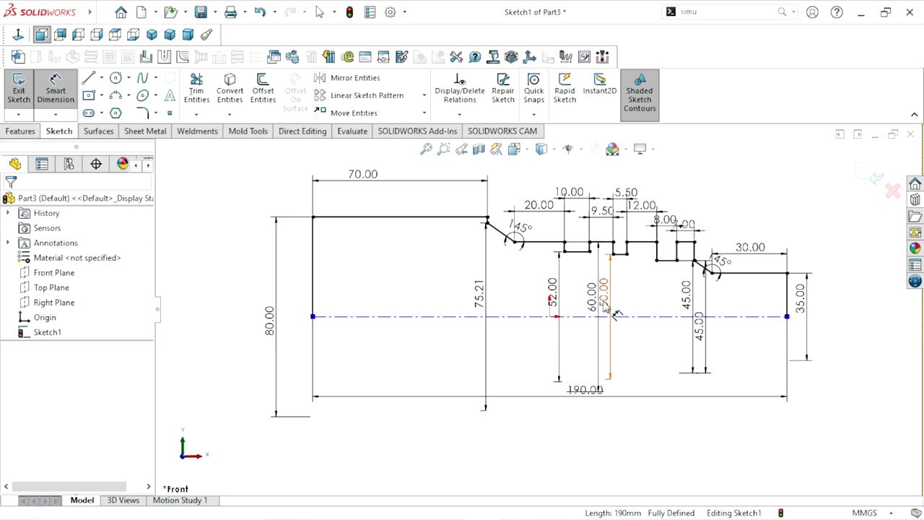
pyautogui.moveTo(617, 333); pyautogui.dragTo(630, 332)
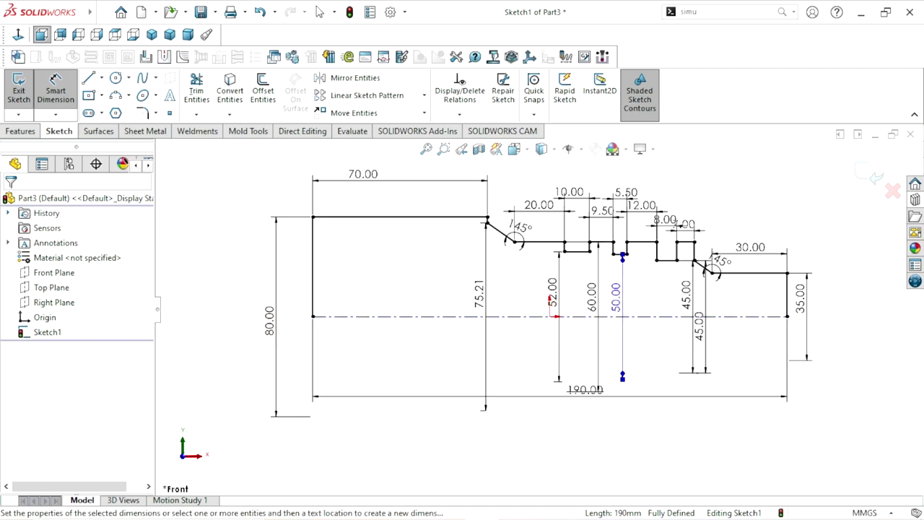
pyautogui.click(23, 132)
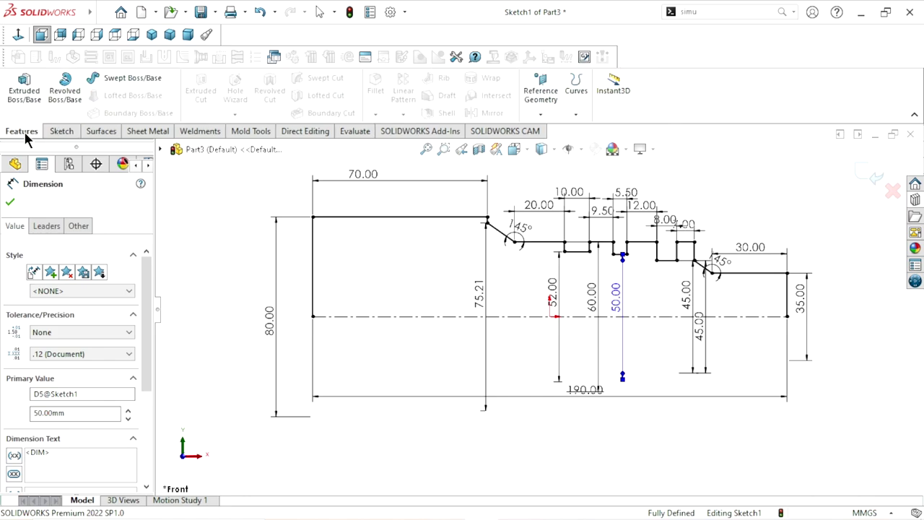
# Revolve the closed profile 360° into Revolve1 and view the shaft in trimetric
pyautogui.click(65, 88)
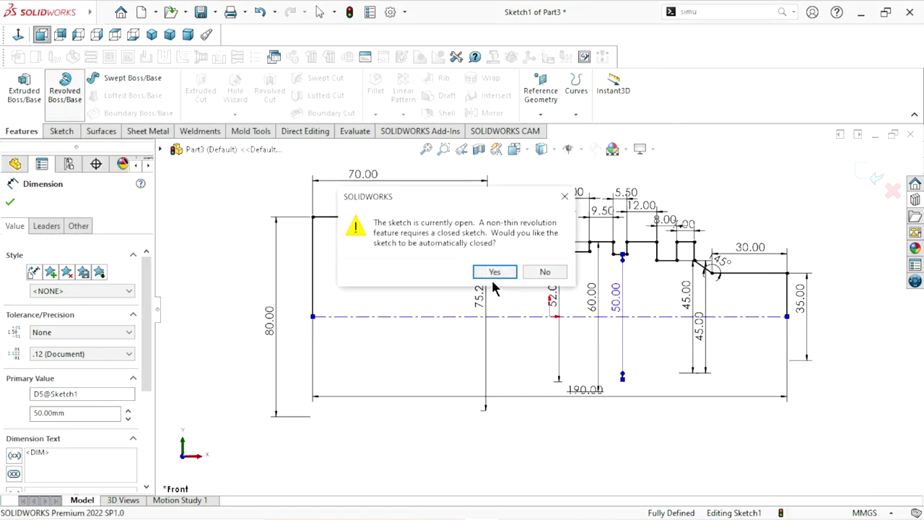
pyautogui.click(494, 273)
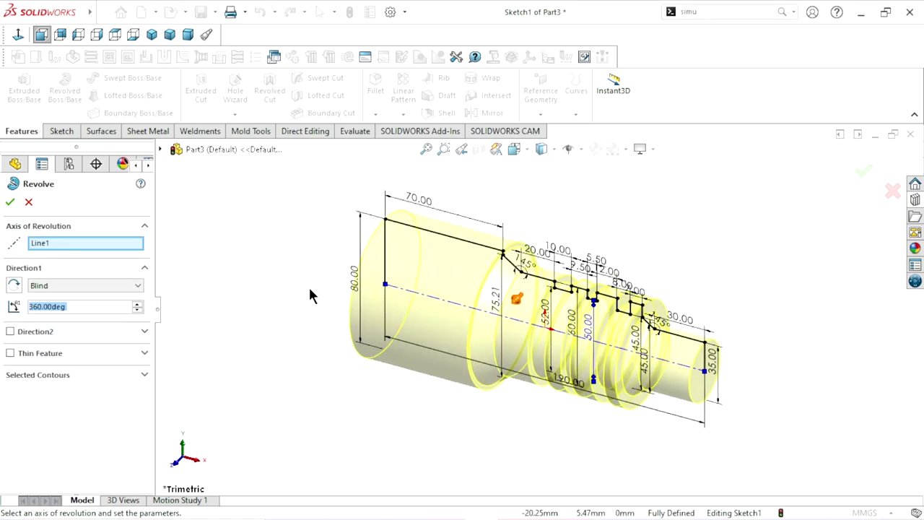
pyautogui.click(10, 202)
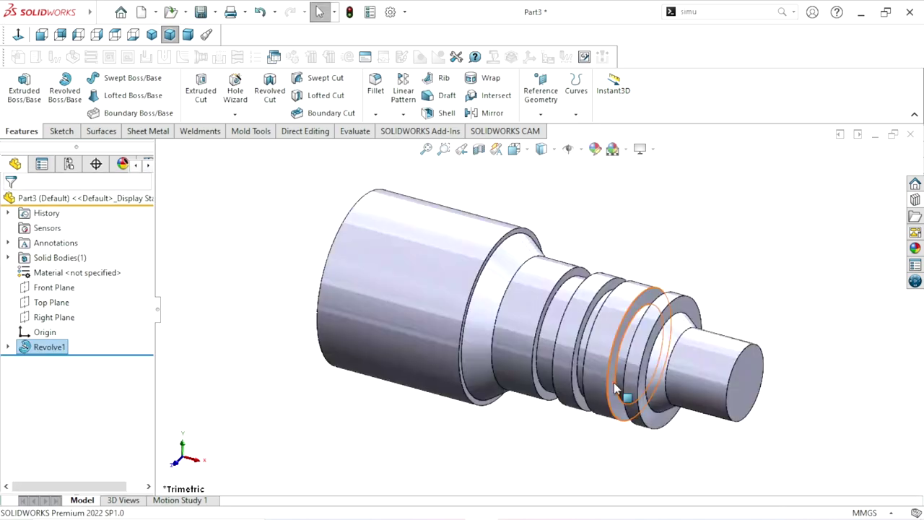
pyautogui.moveTo(599, 383)
pyautogui.mouseDown(button='middle')
pyautogui.moveTo(658, 298)
pyautogui.moveTo(591, 385)
pyautogui.moveTo(699, 262)
pyautogui.mouseUp(button='middle')
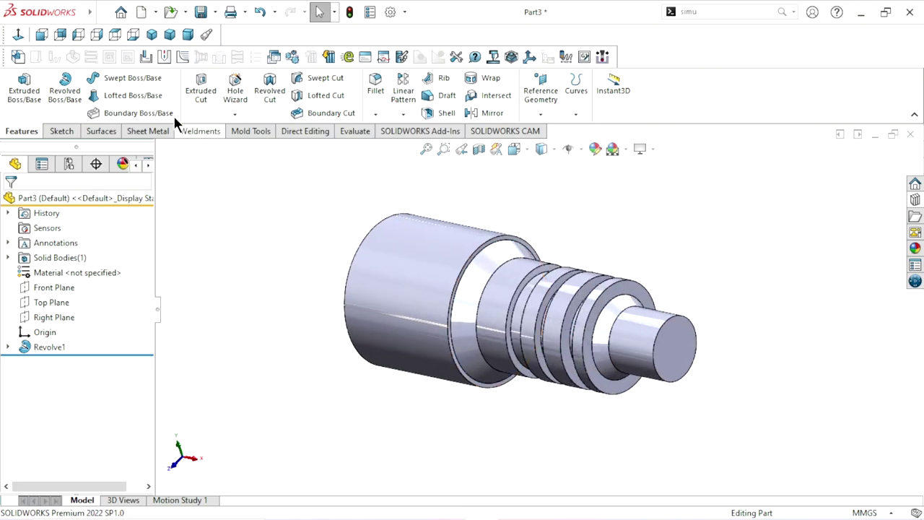
pyautogui.click(151, 34)
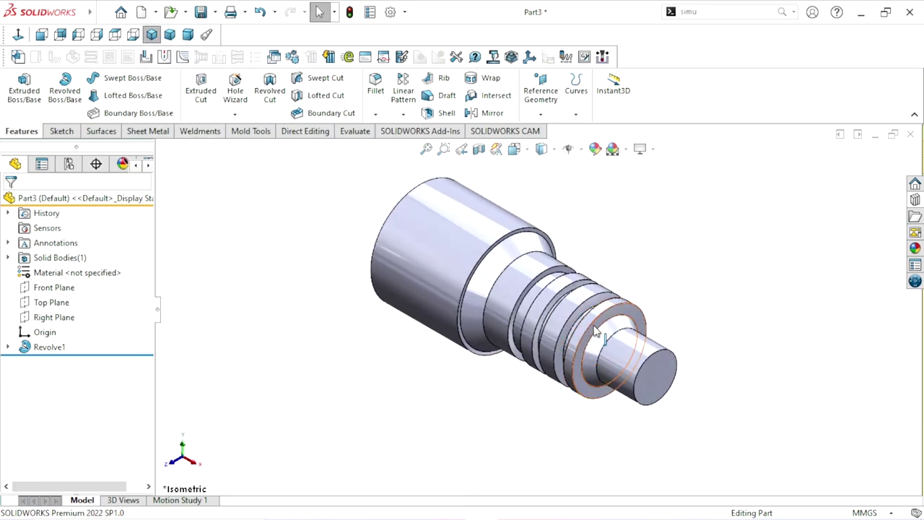
pyautogui.click(170, 34)
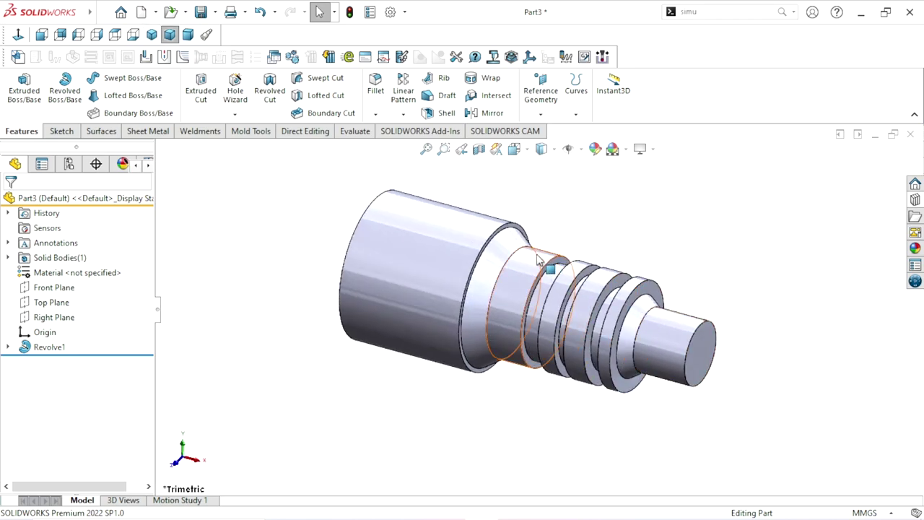
pyautogui.scroll(-2, 538, 260)
pyautogui.scroll(2, 658, 254)
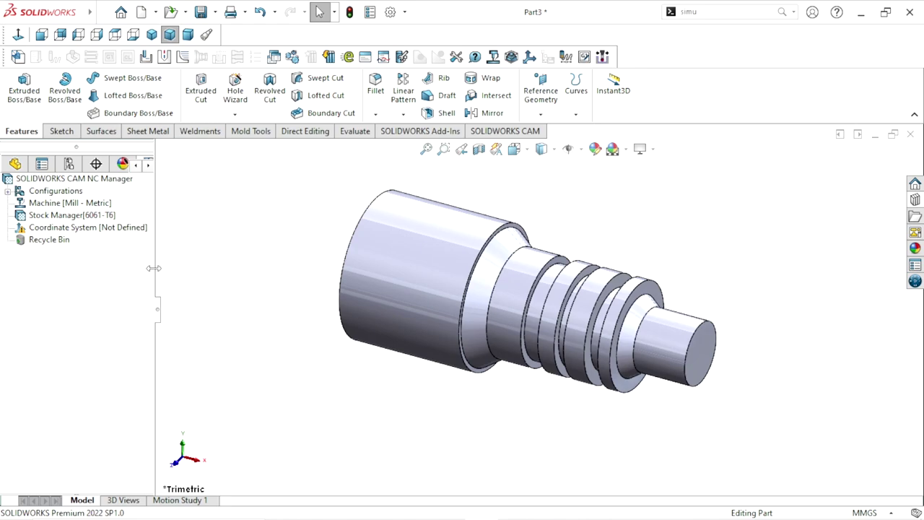
# Widen the CAM NC Manager panel, check the FeatureManager tree, and open the Machine's Edit Definition
pyautogui.moveTo(154, 268); pyautogui.dragTo(229, 274)
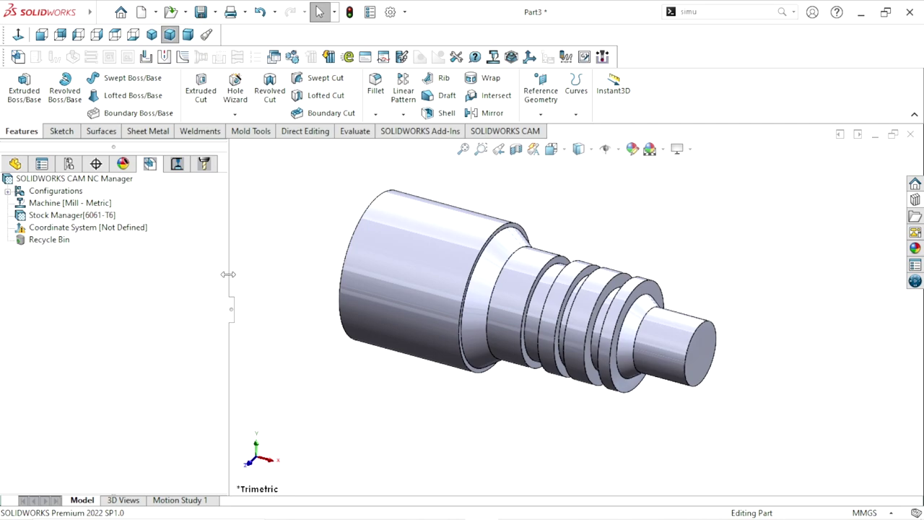
pyautogui.click(177, 171)
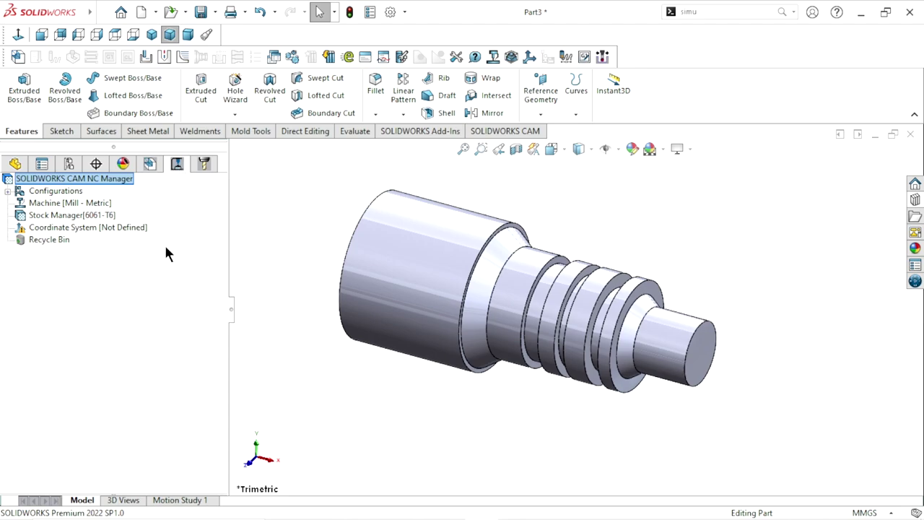
pyautogui.click(16, 165)
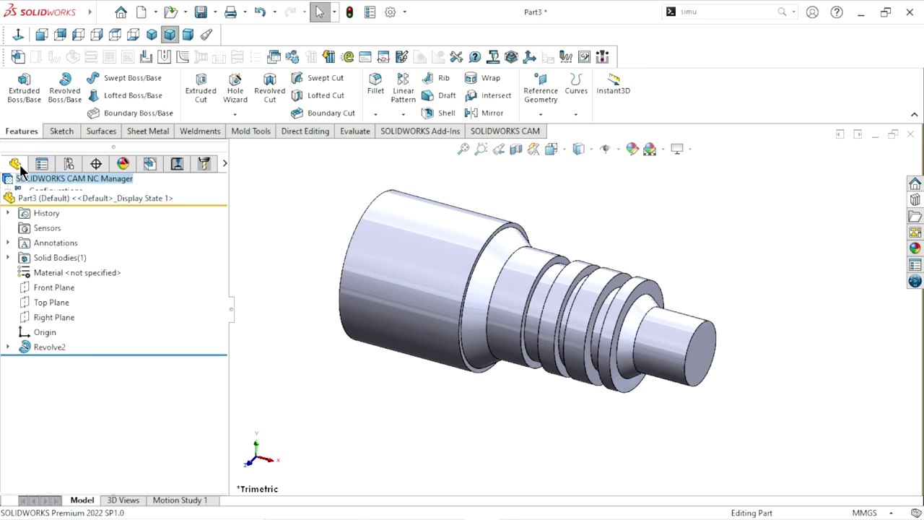
pyautogui.click(176, 164)
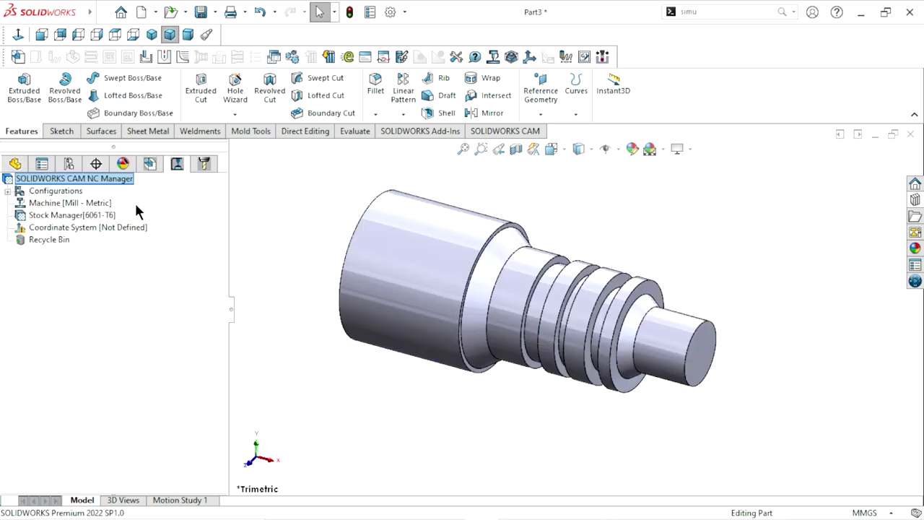
pyautogui.rightClick(63, 202)
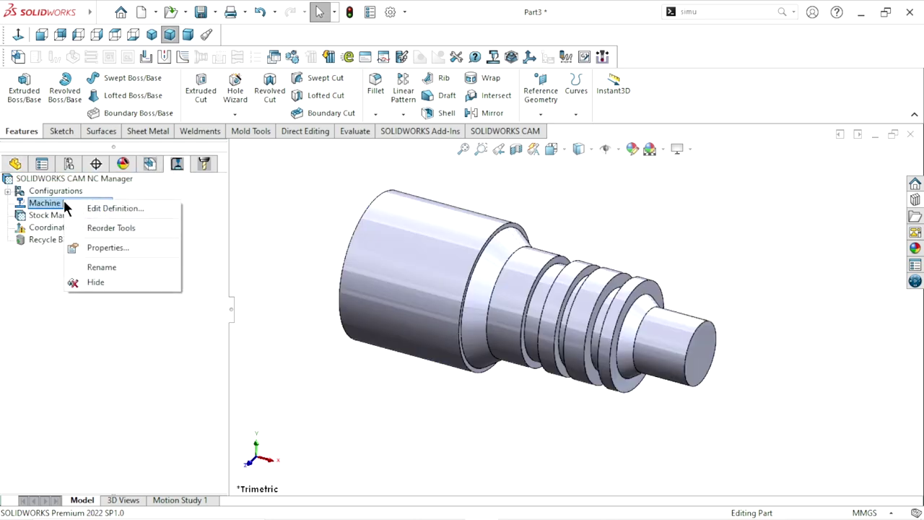
pyautogui.click(127, 208)
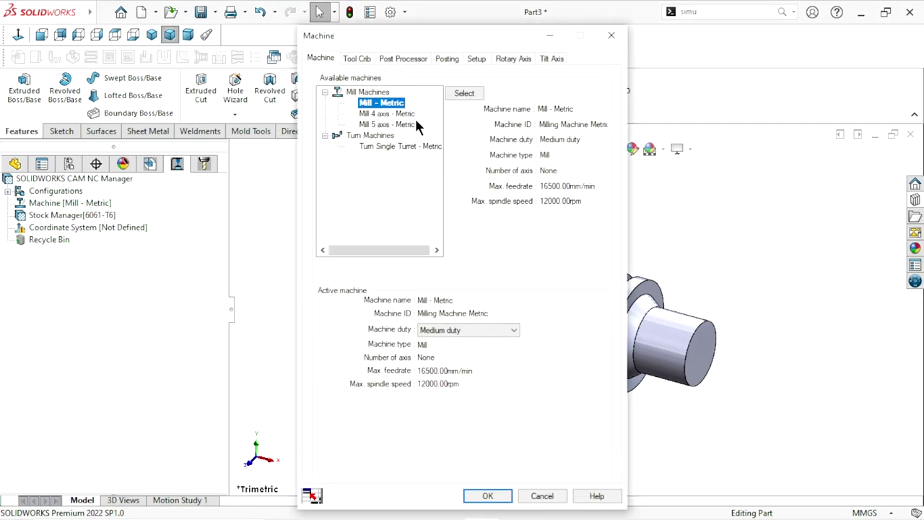
# Make Turn Single Turret - Metric the active machine, review its T2Axis-Tutorial post processor, and apply
pyautogui.click(354, 135)
pyautogui.click(371, 146)
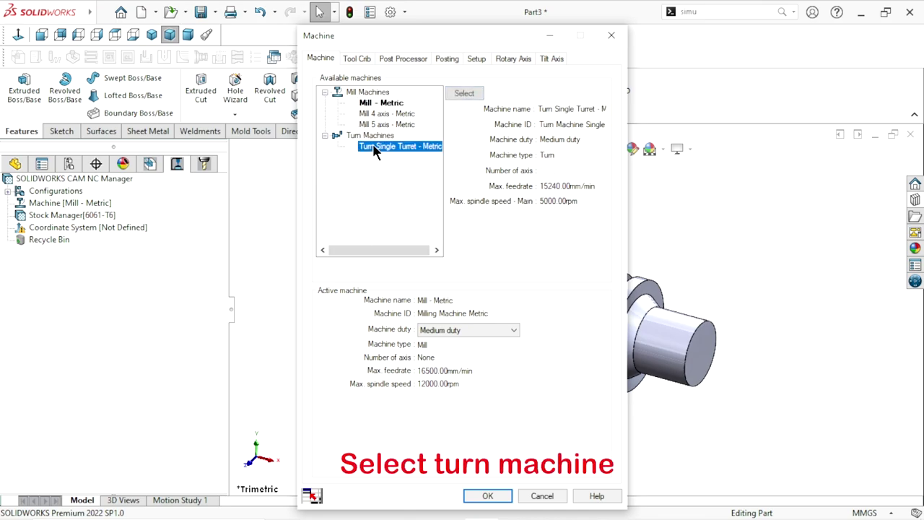
pyautogui.click(462, 95)
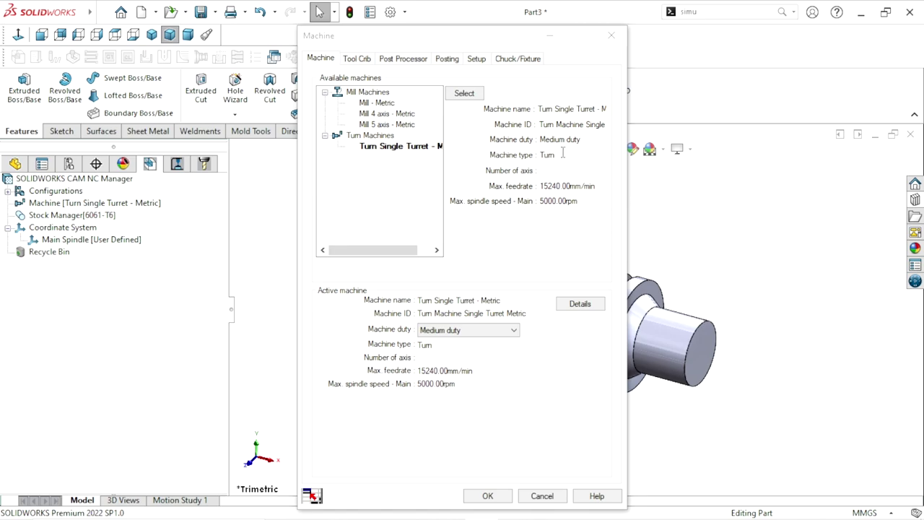
pyautogui.click(394, 60)
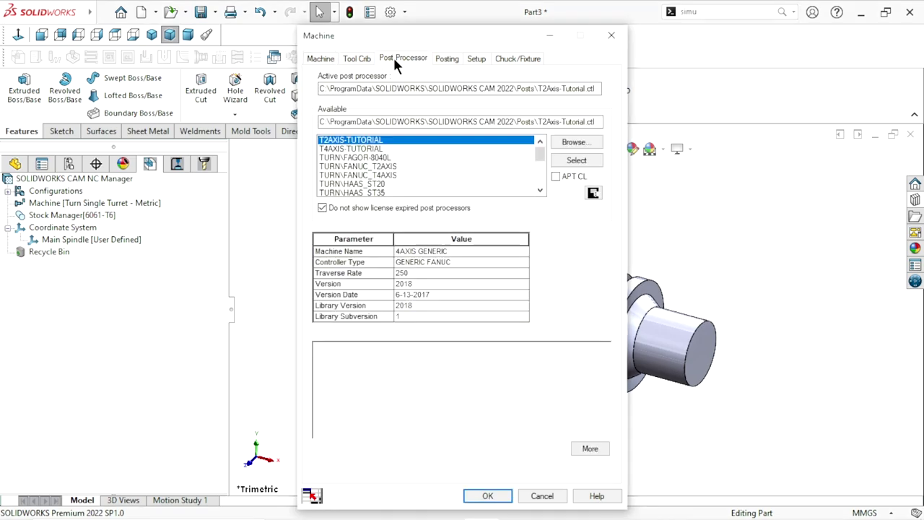
pyautogui.moveTo(538, 155); pyautogui.dragTo(543, 181)
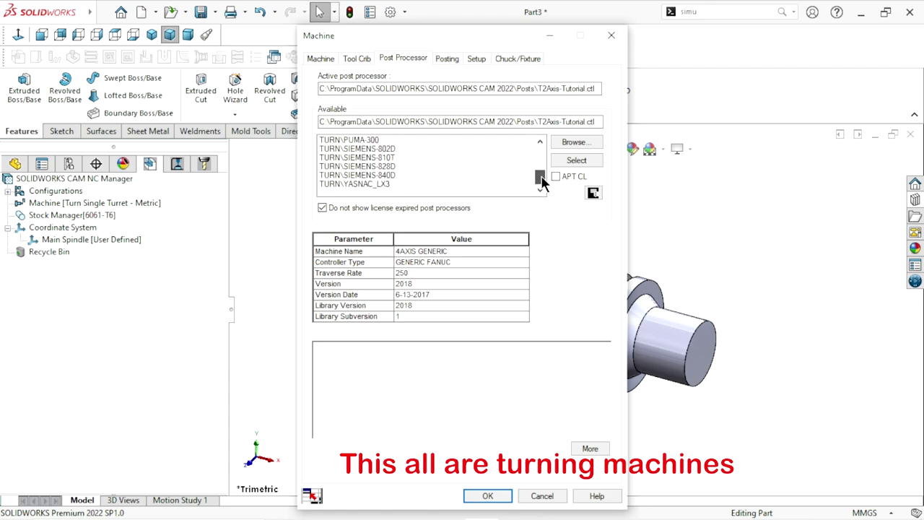
pyautogui.moveTo(543, 181); pyautogui.dragTo(540, 145)
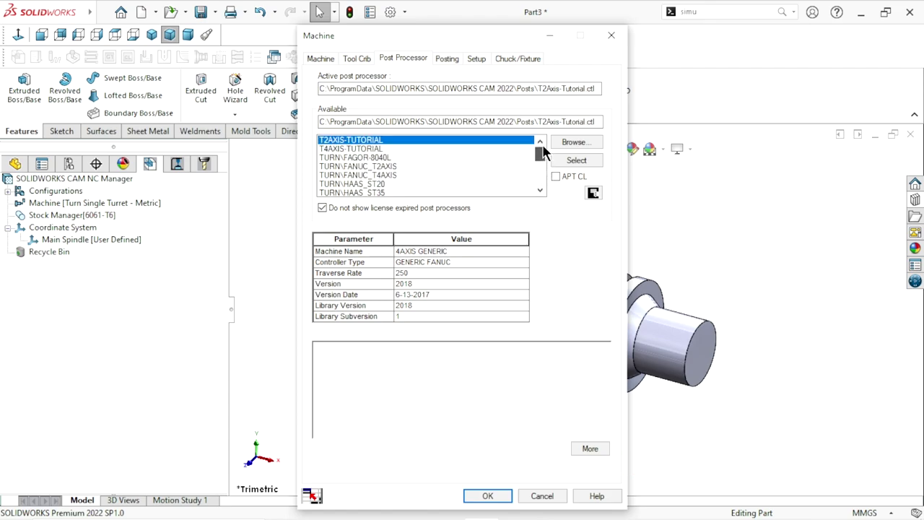
pyautogui.click(321, 59)
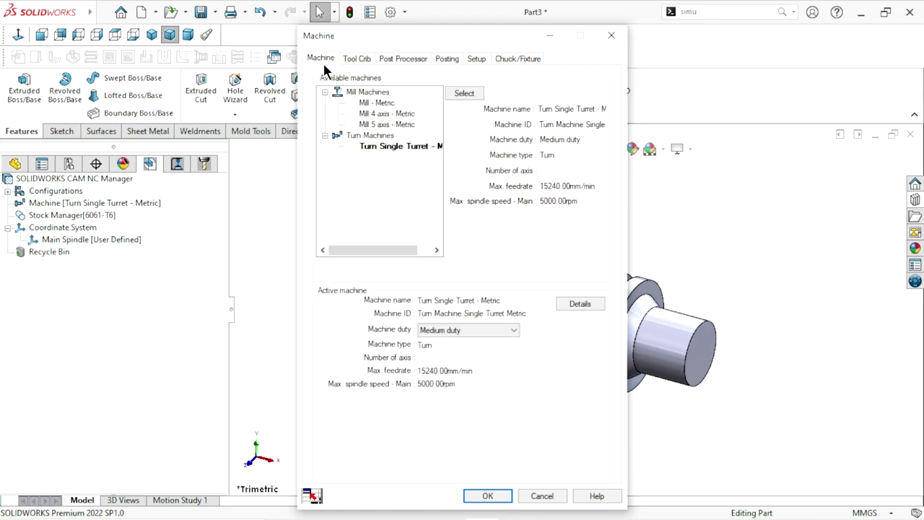
pyautogui.click(466, 94)
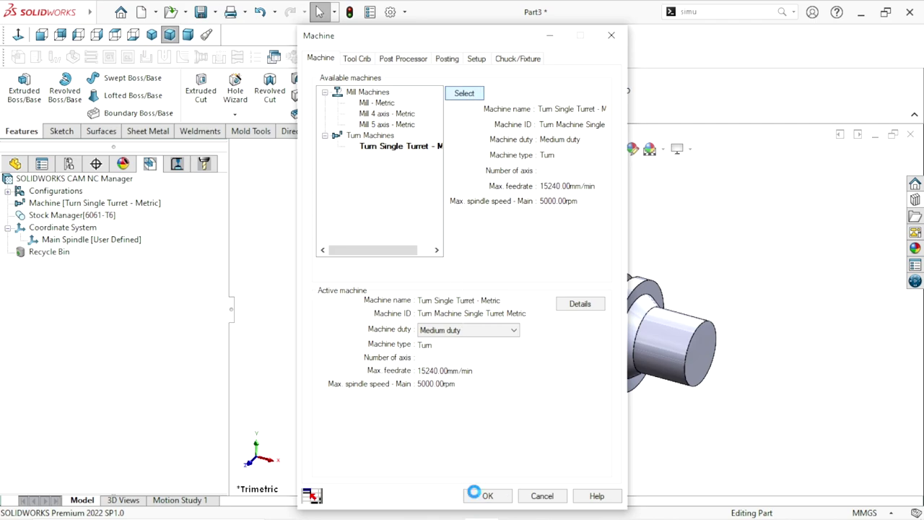
pyautogui.click(481, 496)
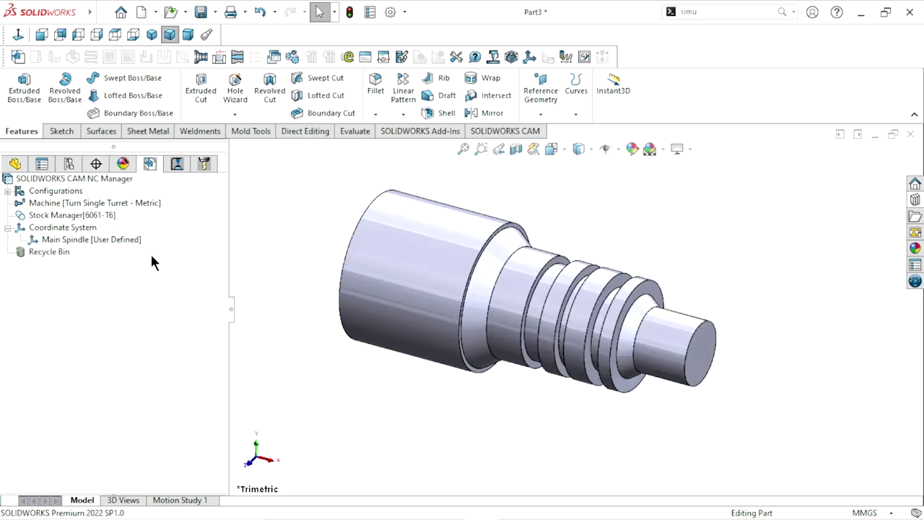
# Extract machinable features, generate the operation plan, then generate toolpaths for all eleven operations
pyautogui.click(19, 58)
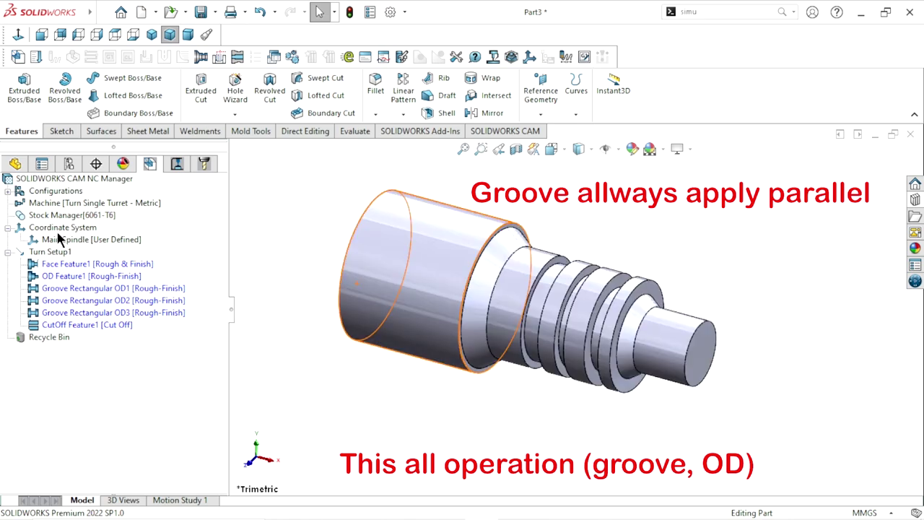
pyautogui.click(37, 58)
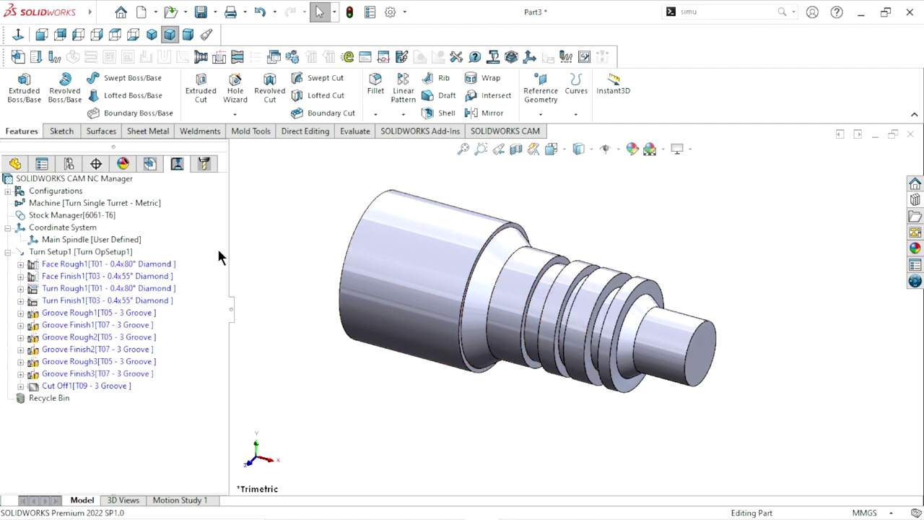
pyautogui.click(53, 58)
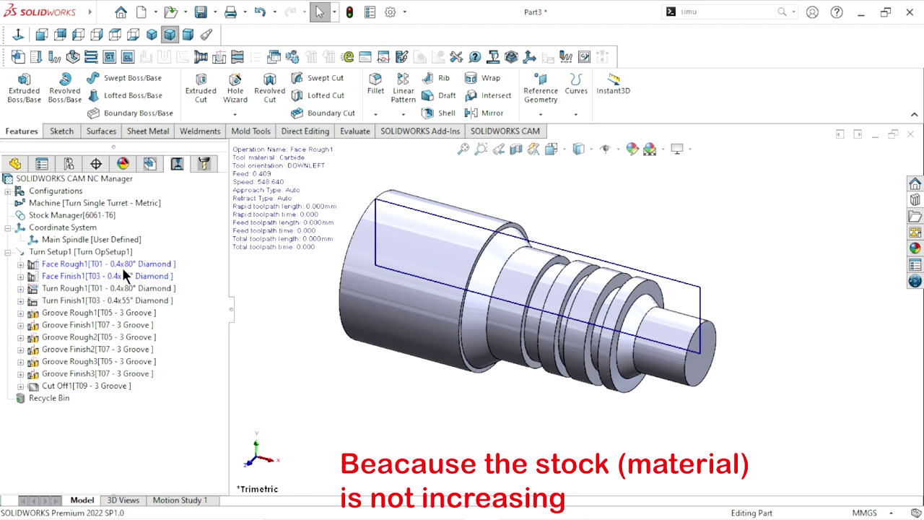
# Open the Stock Manager definition for editing and orbit to see the shaft's left end
pyautogui.rightClick(81, 222)
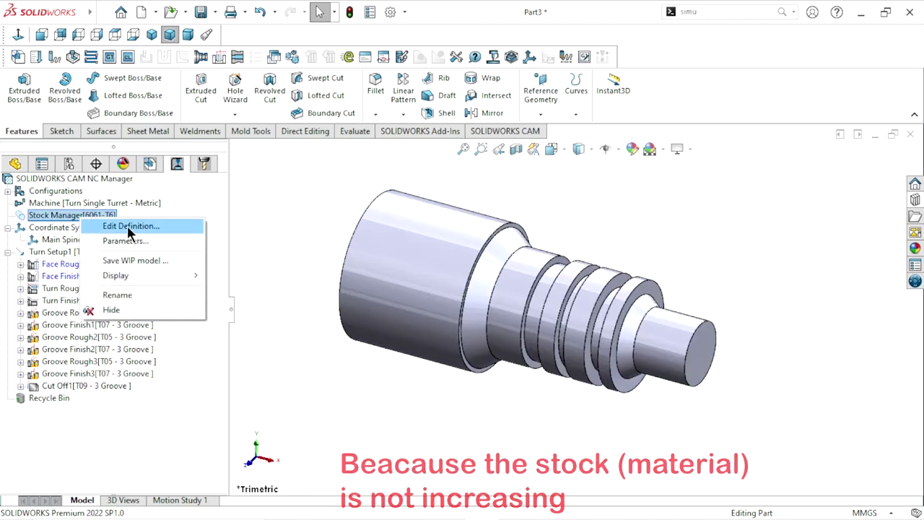
pyautogui.click(134, 226)
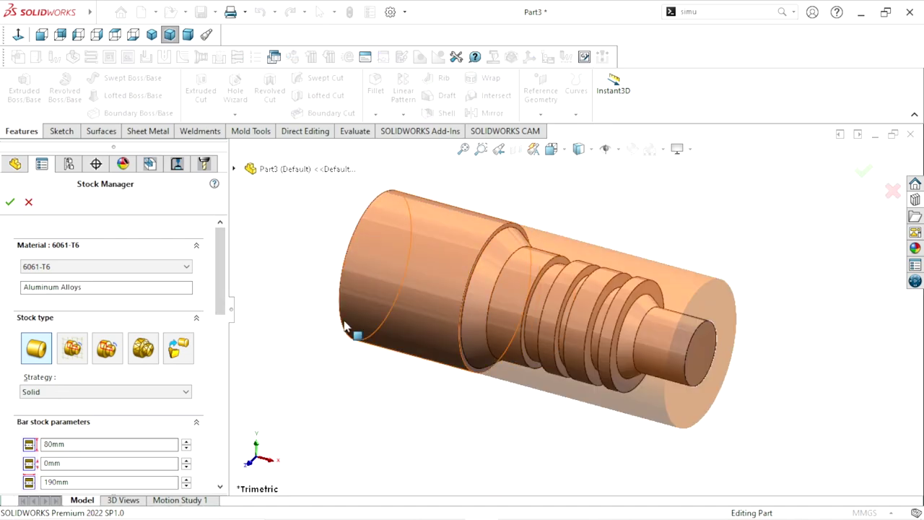
pyautogui.moveTo(347, 325)
pyautogui.mouseDown(button='middle')
pyautogui.moveTo(390, 358)
pyautogui.moveTo(448, 330)
pyautogui.moveTo(476, 274)
pyautogui.moveTo(357, 378)
pyautogui.moveTo(330, 359)
pyautogui.moveTo(347, 384)
pyautogui.moveTo(332, 324)
pyautogui.moveTo(328, 398)
pyautogui.moveTo(338, 379)
pyautogui.moveTo(341, 387)
pyautogui.mouseUp(button='middle')
pyautogui.moveTo(223, 274); pyautogui.dragTo(221, 361)
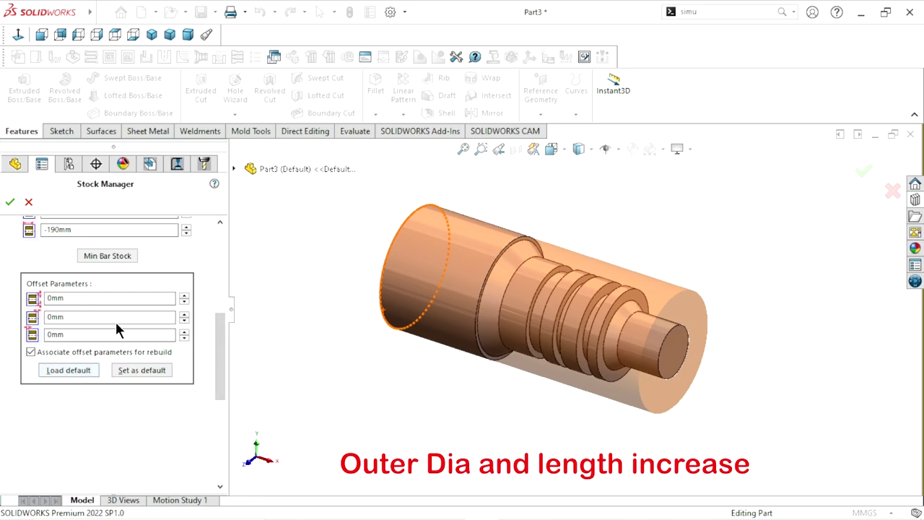
# Set the stock offset parameters to 10mm, 10mm and 50mm and accept
pyautogui.click(184, 314)
pyautogui.scroll(-1, 603, 281)
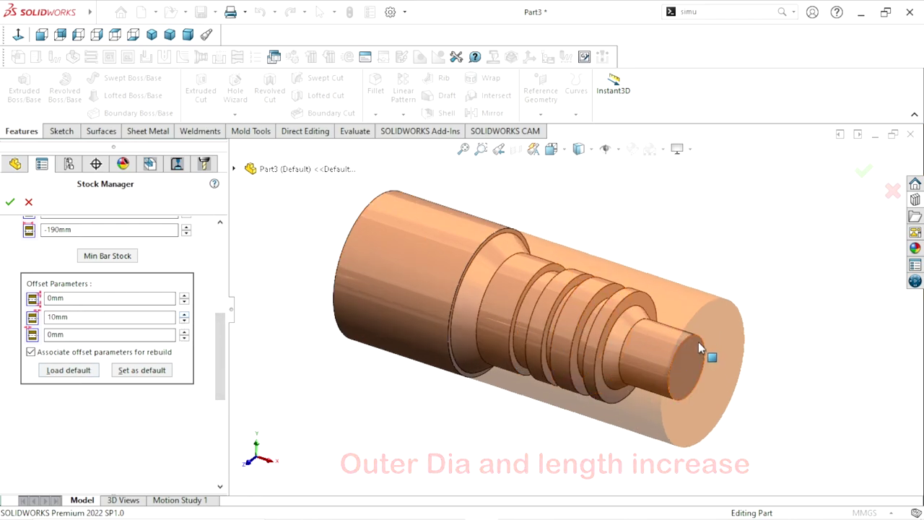
pyautogui.click(185, 320)
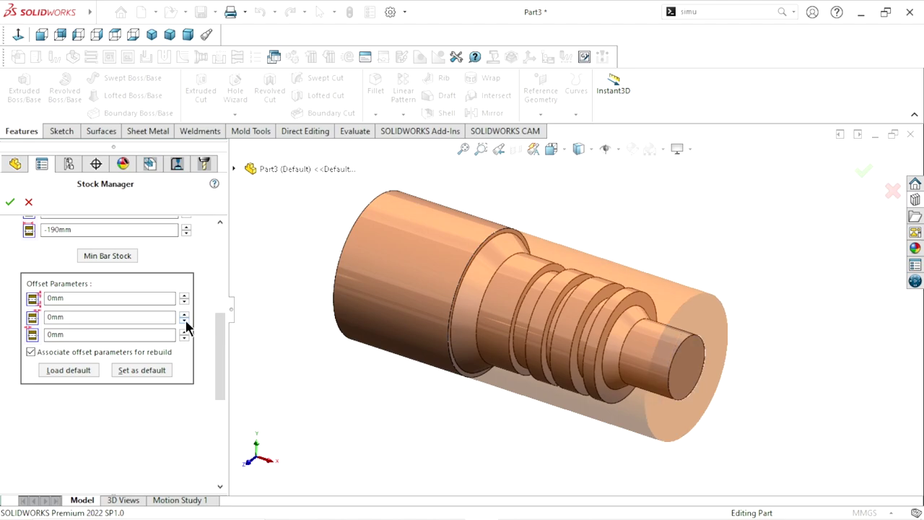
pyautogui.click(184, 314)
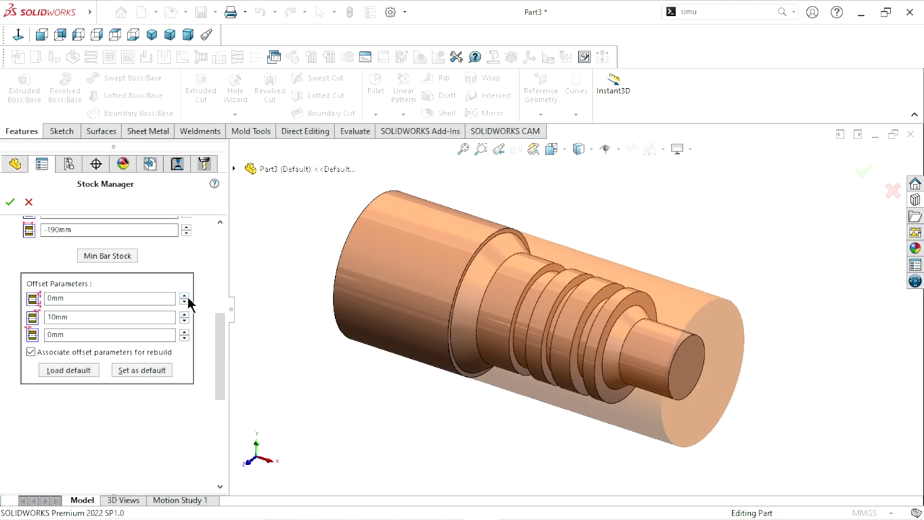
pyautogui.click(185, 296)
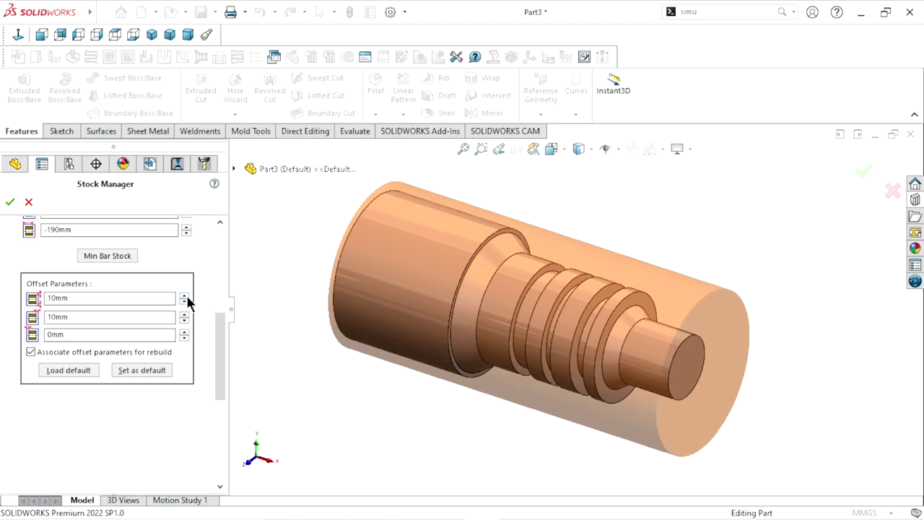
pyautogui.scroll(1, 383, 320)
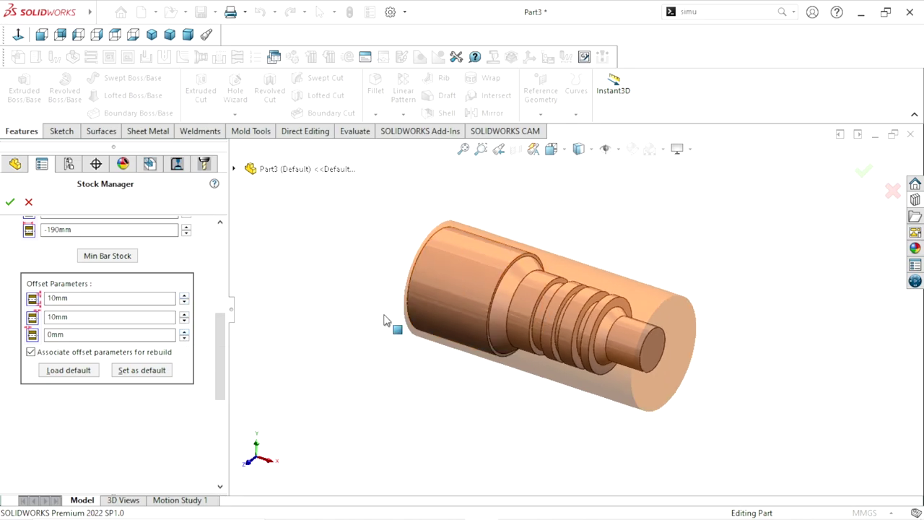
pyautogui.scroll(1, 397, 268)
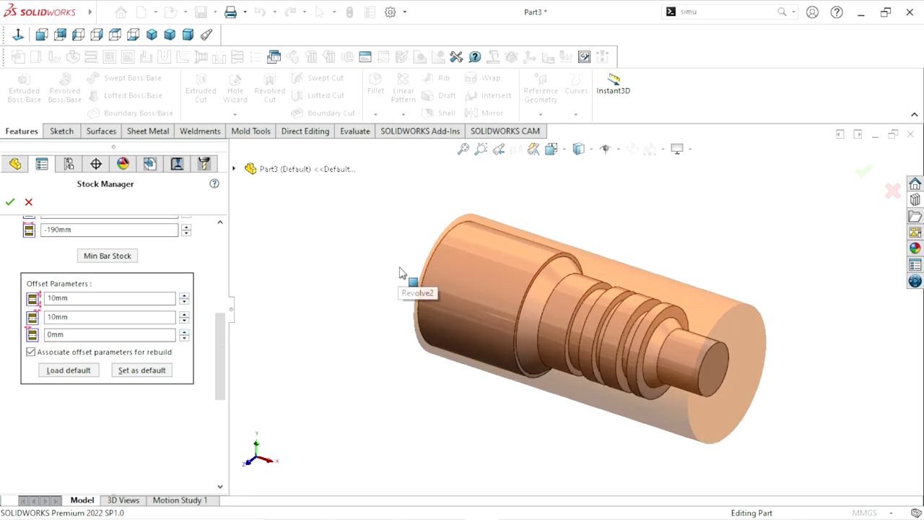
pyautogui.click(185, 335)
pyautogui.click(186, 334)
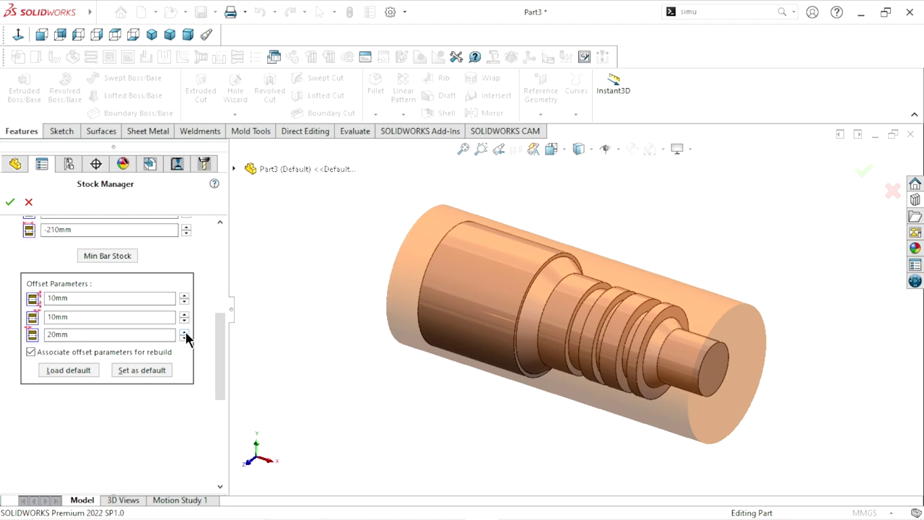
pyautogui.click(186, 335)
pyautogui.click(186, 334)
pyautogui.click(186, 334)
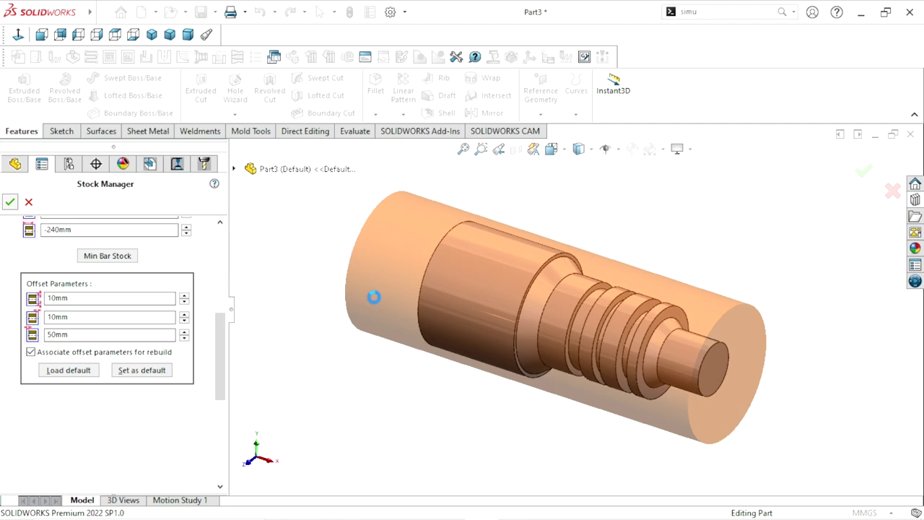
pyautogui.press('Return')
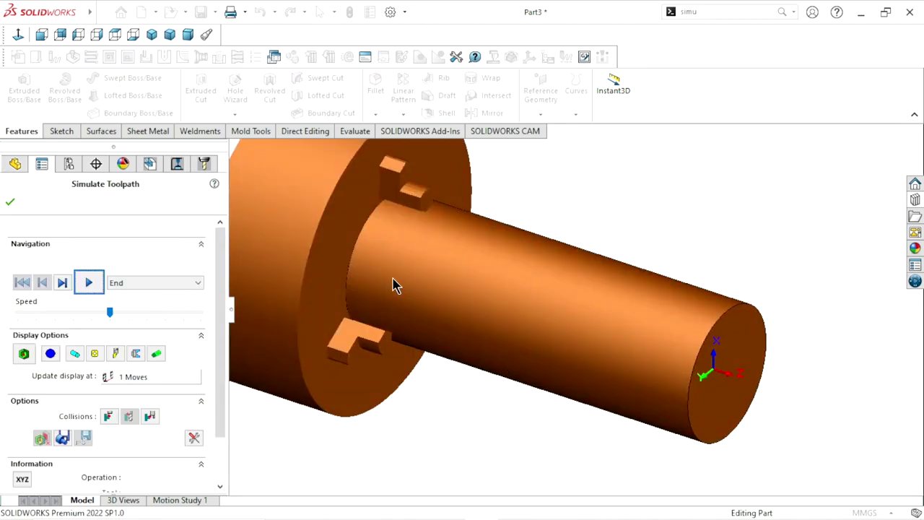
# Raise the simulation playback speed and start playing the toolpath simulation
pyautogui.scroll(3, 395, 283)
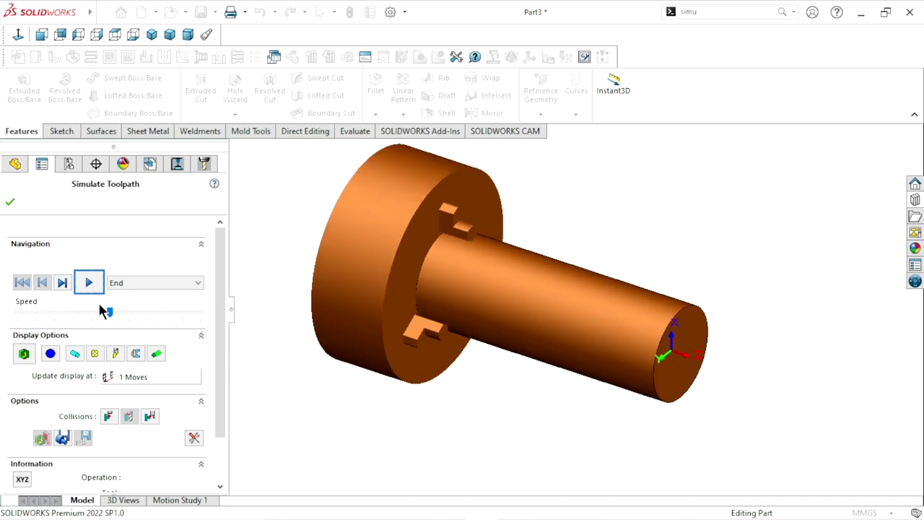
pyautogui.click(177, 311)
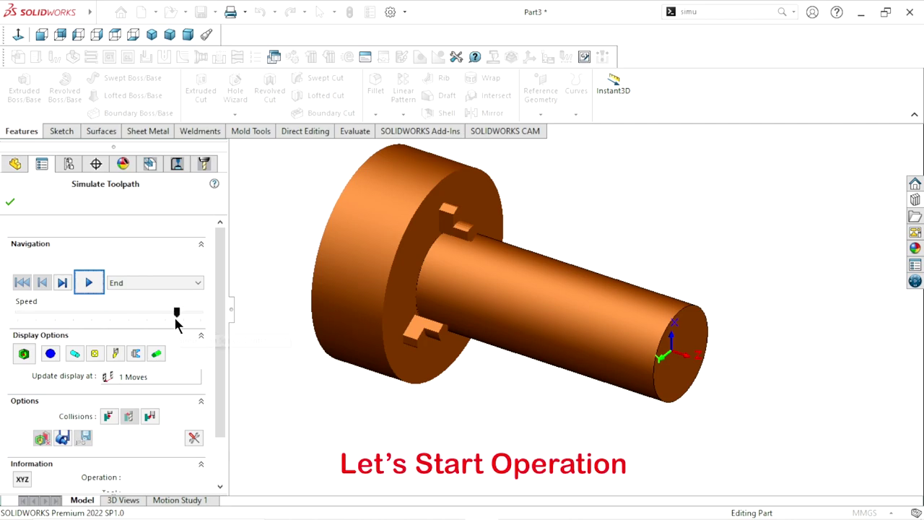
pyautogui.click(90, 283)
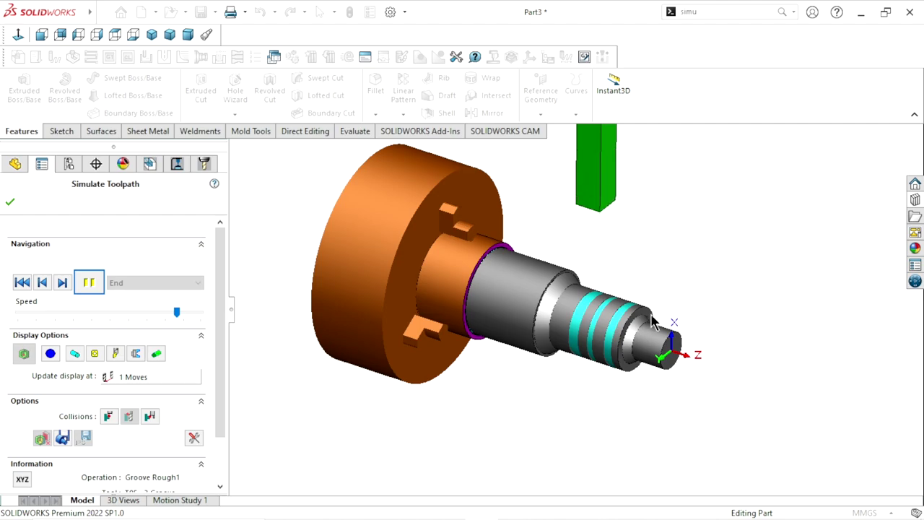
# Watch the groove passes through Cut Off1 from a zoomed-in side-on view
pyautogui.click(60, 34)
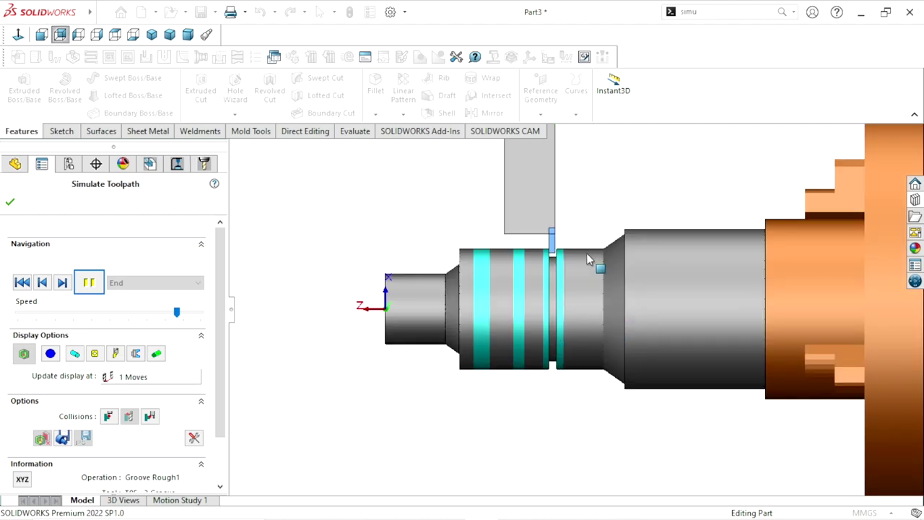
pyautogui.scroll(-2, 589, 265)
pyautogui.scroll(-1, 582, 267)
pyautogui.scroll(-2, 574, 269)
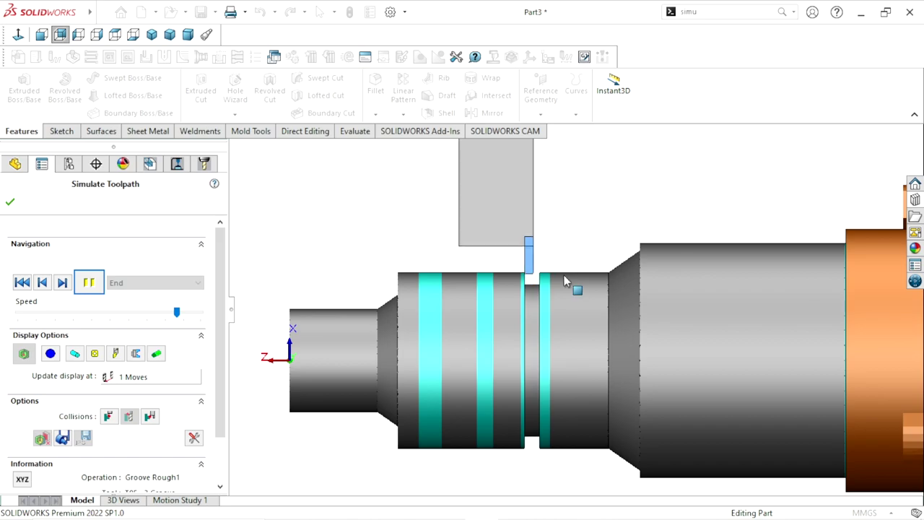
pyautogui.scroll(1, 610, 350)
pyautogui.scroll(-1, 610, 350)
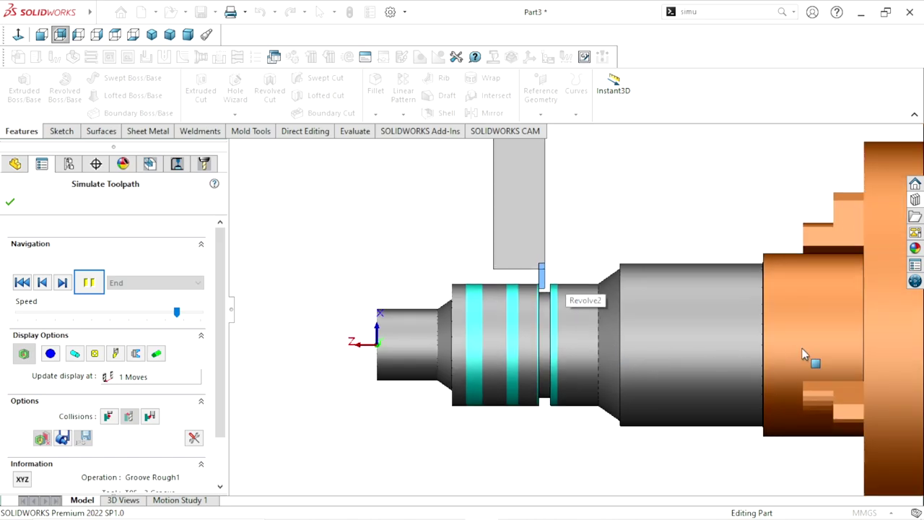
pyautogui.scroll(1, 802, 347)
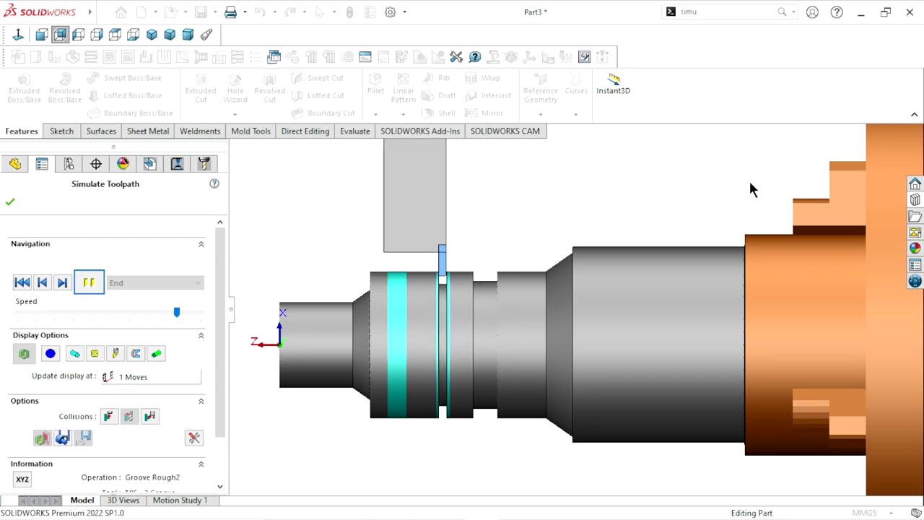
pyautogui.scroll(3, 659, 357)
pyautogui.scroll(2, 659, 357)
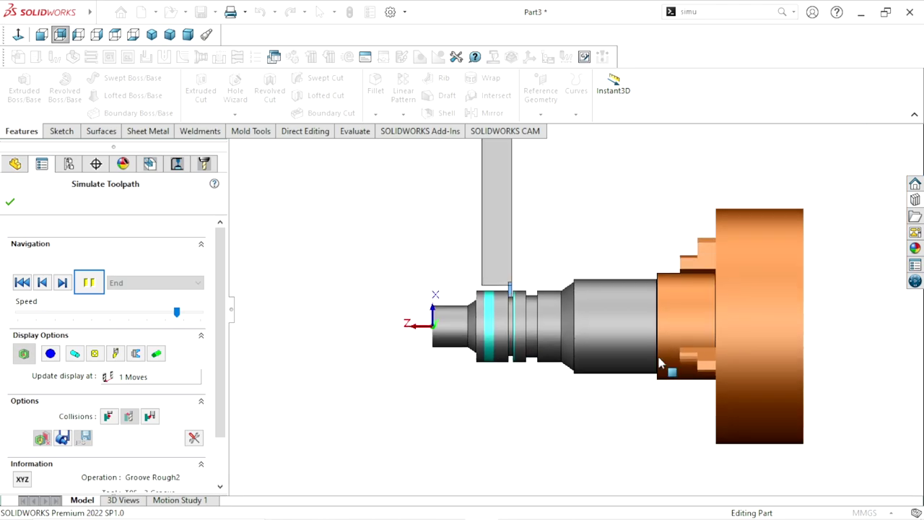
pyautogui.scroll(-1, 751, 345)
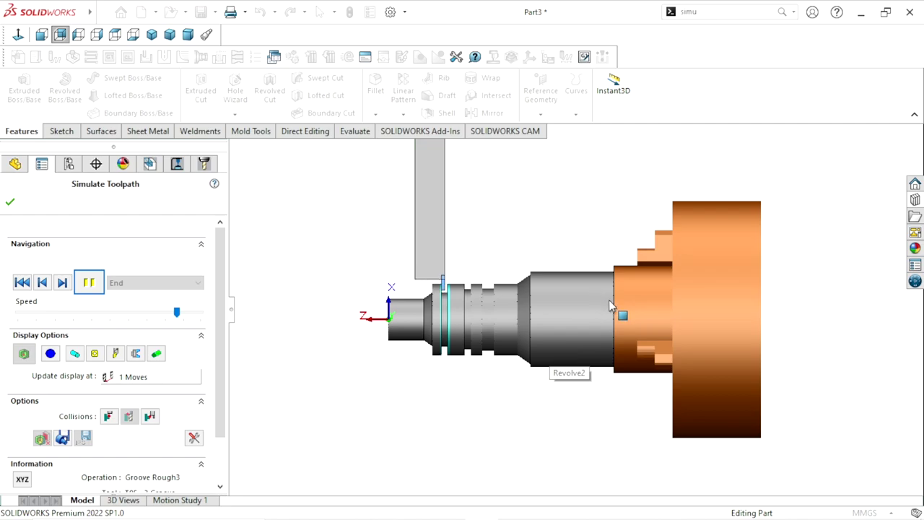
pyautogui.scroll(-1, 611, 306)
pyautogui.scroll(-1, 614, 307)
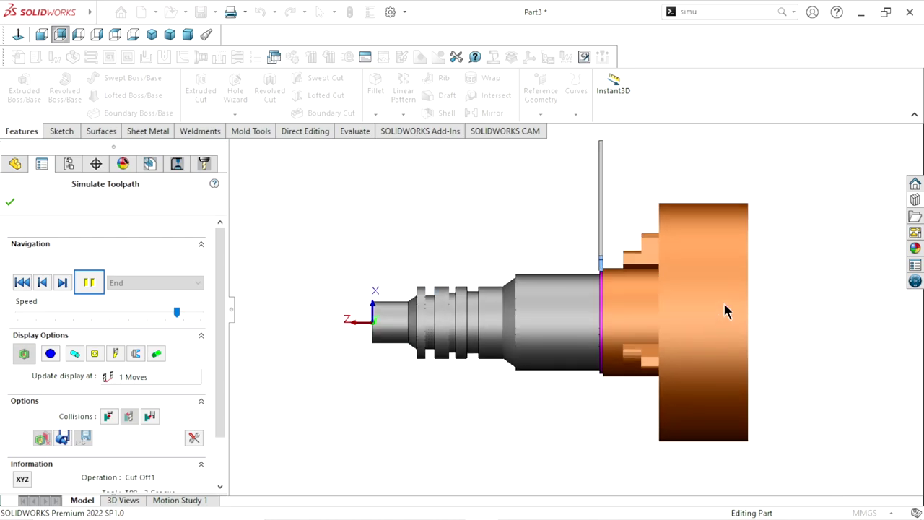
pyautogui.scroll(-2, 726, 307)
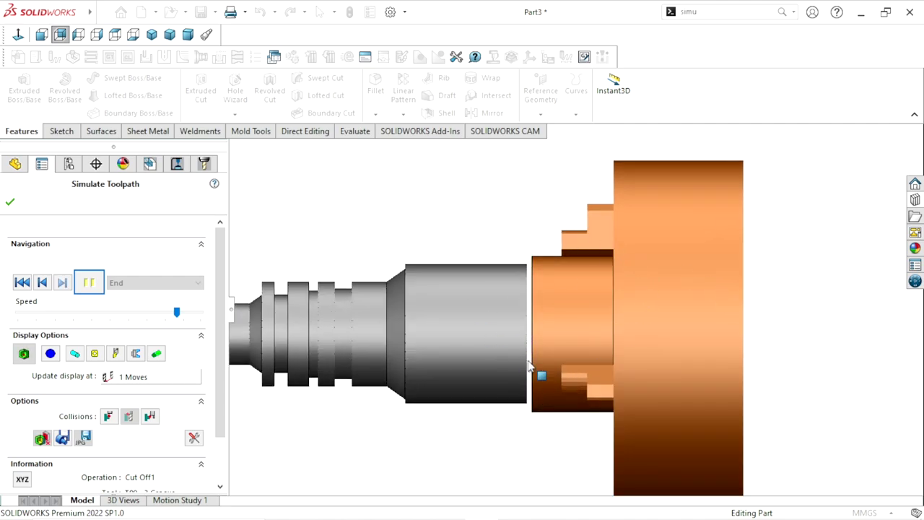
# Orbit the part to an angled view and render the turned stock shaded with edges
pyautogui.moveTo(556, 373)
pyautogui.mouseDown(button='middle')
pyautogui.moveTo(429, 379)
pyautogui.moveTo(530, 437)
pyautogui.moveTo(543, 407)
pyautogui.mouseUp(button='middle')
pyautogui.scroll(3, 543, 407)
pyautogui.scroll(-3, 535, 318)
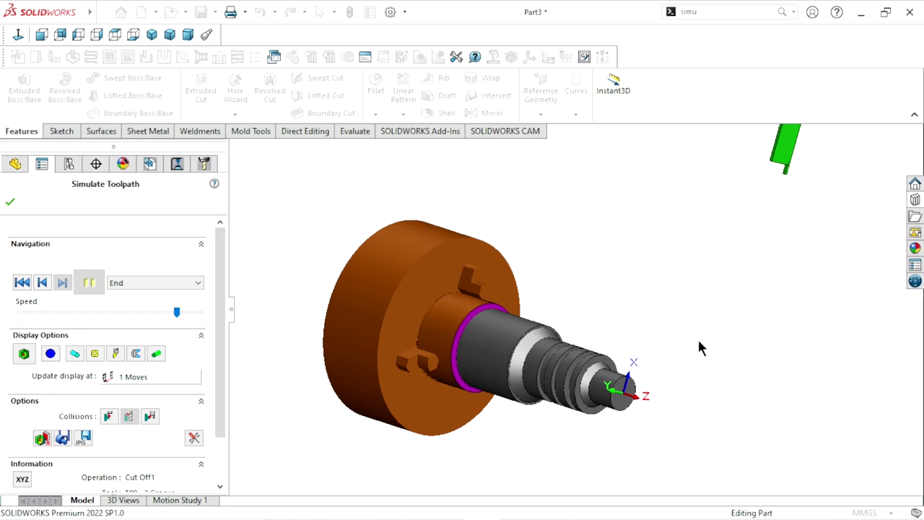
pyautogui.moveTo(699, 348)
pyautogui.mouseDown(button='middle')
pyautogui.moveTo(646, 366)
pyautogui.moveTo(677, 380)
pyautogui.moveTo(725, 325)
pyautogui.moveTo(608, 371)
pyautogui.moveTo(642, 359)
pyautogui.mouseUp(button='middle')
pyautogui.scroll(3, 642, 359)
pyautogui.scroll(-3, 652, 314)
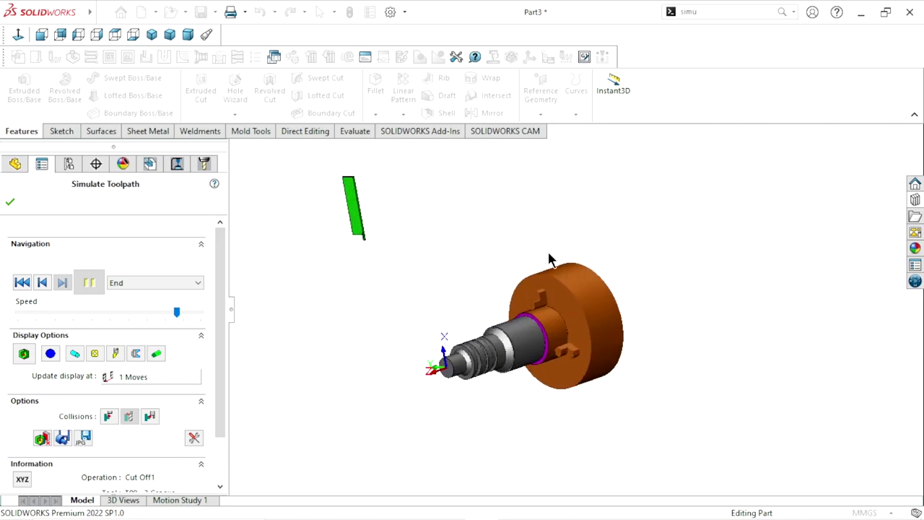
pyautogui.click(152, 36)
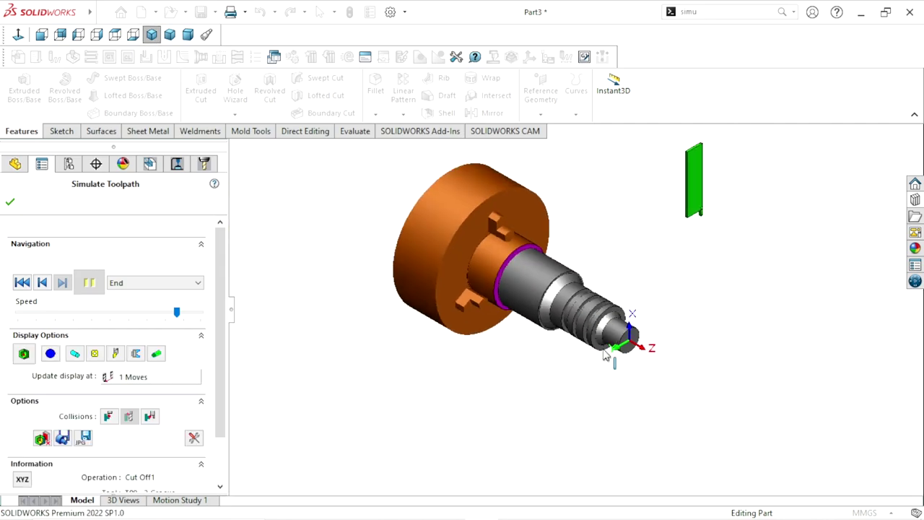
pyautogui.moveTo(645, 322)
pyautogui.mouseDown(button='middle')
pyautogui.moveTo(631, 265)
pyautogui.moveTo(660, 289)
pyautogui.moveTo(590, 316)
pyautogui.mouseUp(button='middle')
pyautogui.scroll(2, 590, 316)
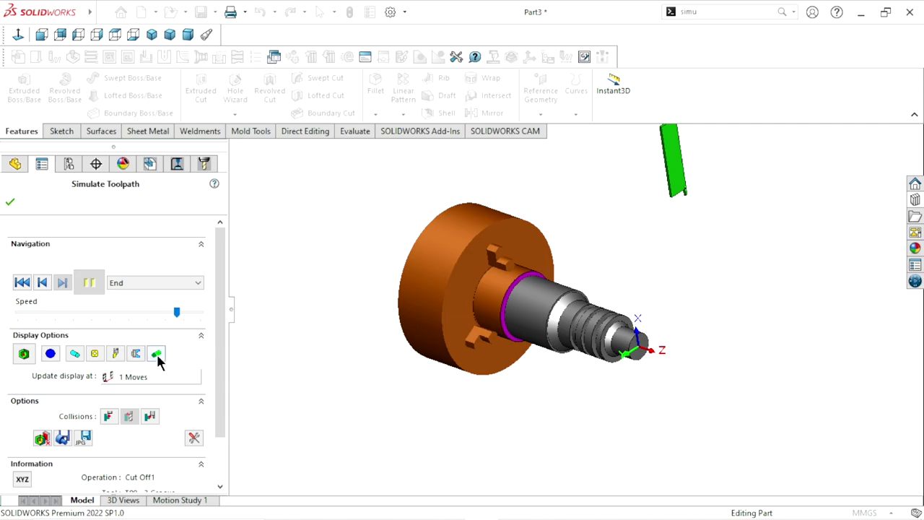
pyautogui.click(157, 353)
pyautogui.click(173, 445)
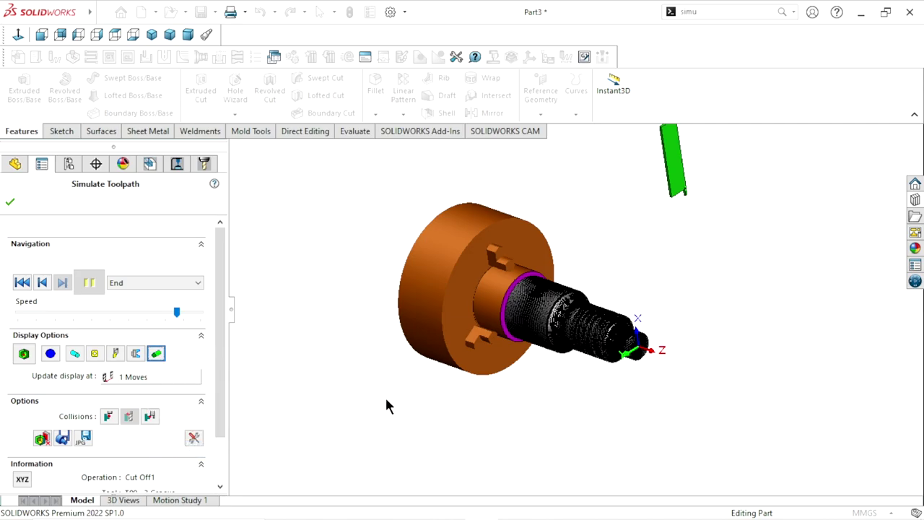
# Make the turned stock translucent and view it from the front
pyautogui.scroll(-2, 599, 330)
pyautogui.scroll(-2, 557, 336)
pyautogui.scroll(-2, 556, 337)
pyautogui.scroll(-2, 609, 287)
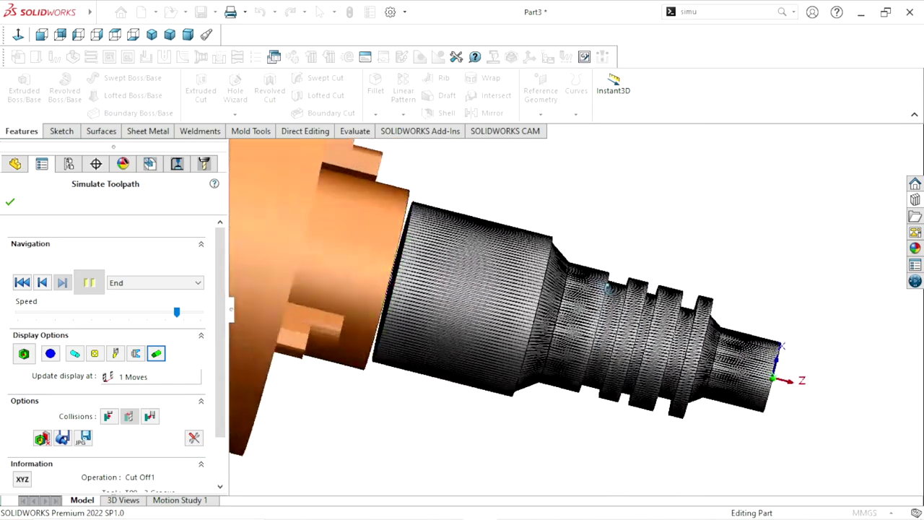
pyautogui.moveTo(609, 288)
pyautogui.mouseDown(button='middle')
pyautogui.moveTo(567, 336)
pyautogui.moveTo(582, 355)
pyautogui.mouseUp(button='middle')
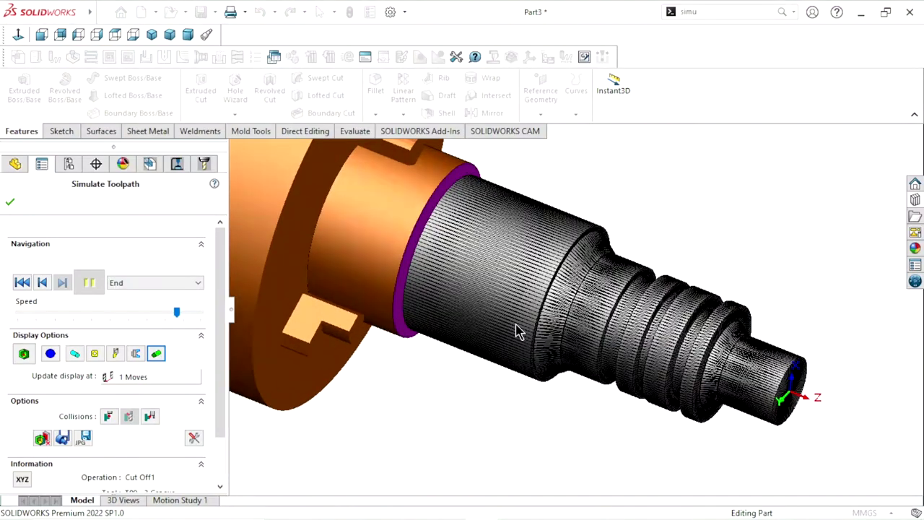
pyautogui.click(156, 357)
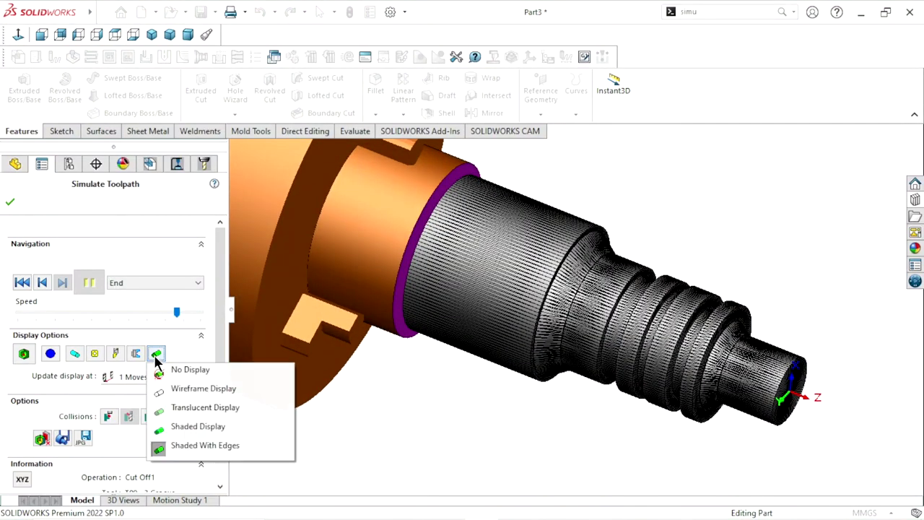
pyautogui.click(180, 412)
pyautogui.moveTo(337, 424)
pyautogui.mouseDown(button='middle')
pyautogui.moveTo(601, 326)
pyautogui.moveTo(639, 342)
pyautogui.mouseUp(button='middle')
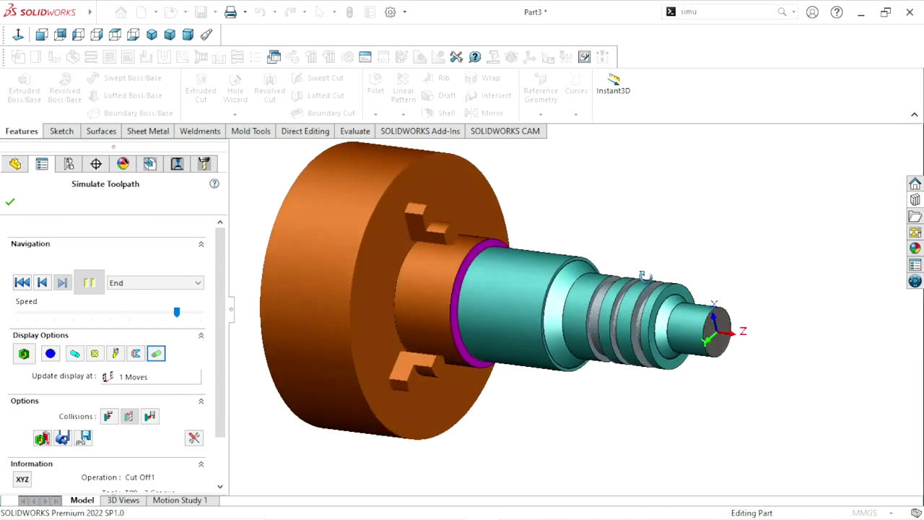
pyautogui.scroll(-3, 628, 328)
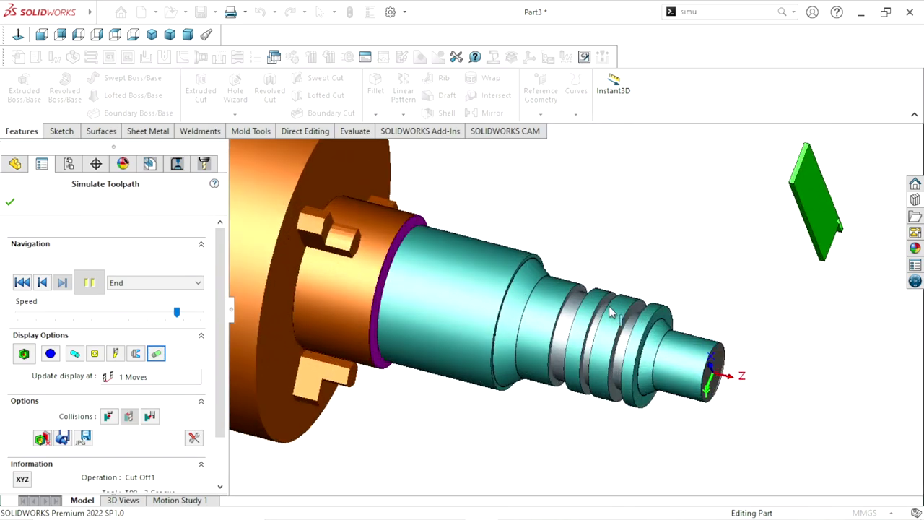
pyautogui.moveTo(666, 278); pyautogui.dragTo(672, 294, button='middle')
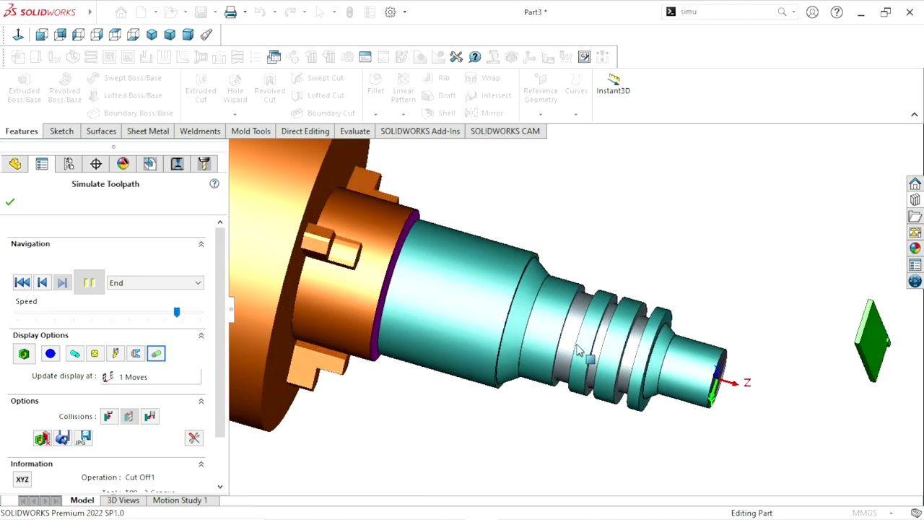
pyautogui.scroll(3, 672, 294)
pyautogui.scroll(-2, 538, 310)
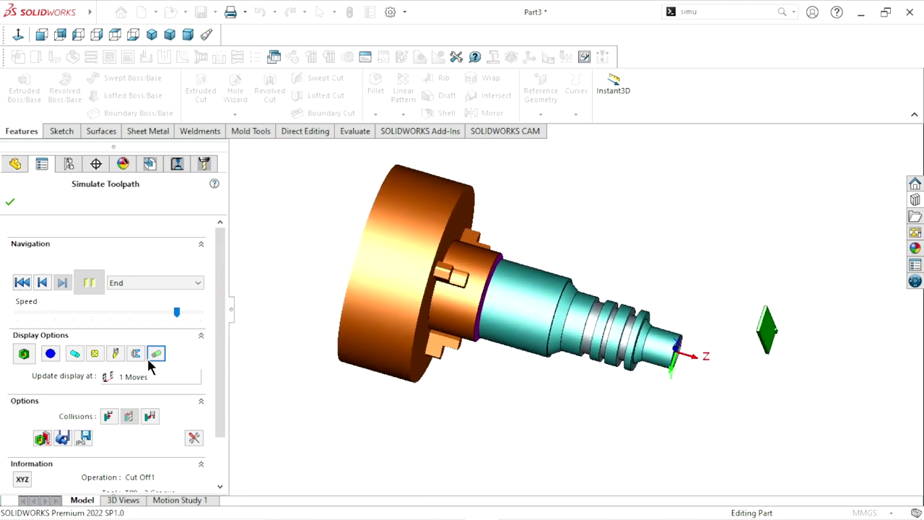
# Display the turned stock as wireframe, then as plain shaded
pyautogui.click(155, 353)
pyautogui.click(173, 389)
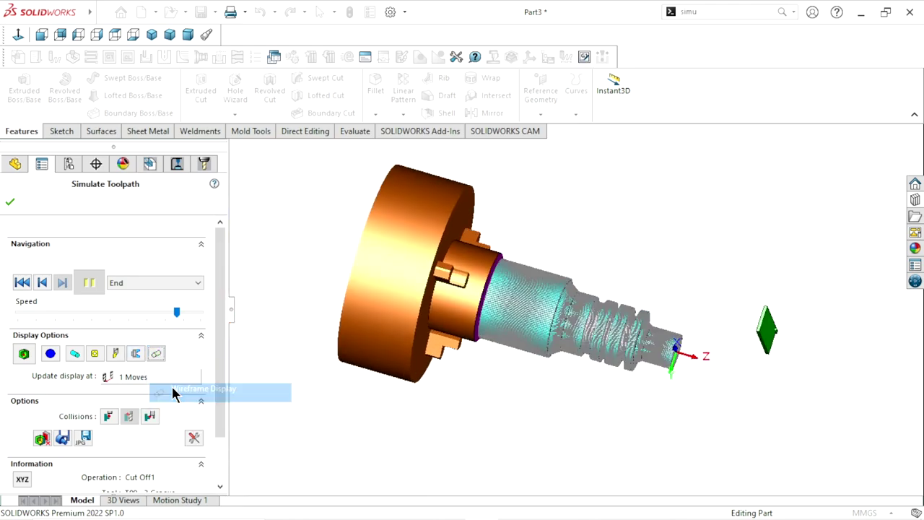
pyautogui.click(154, 355)
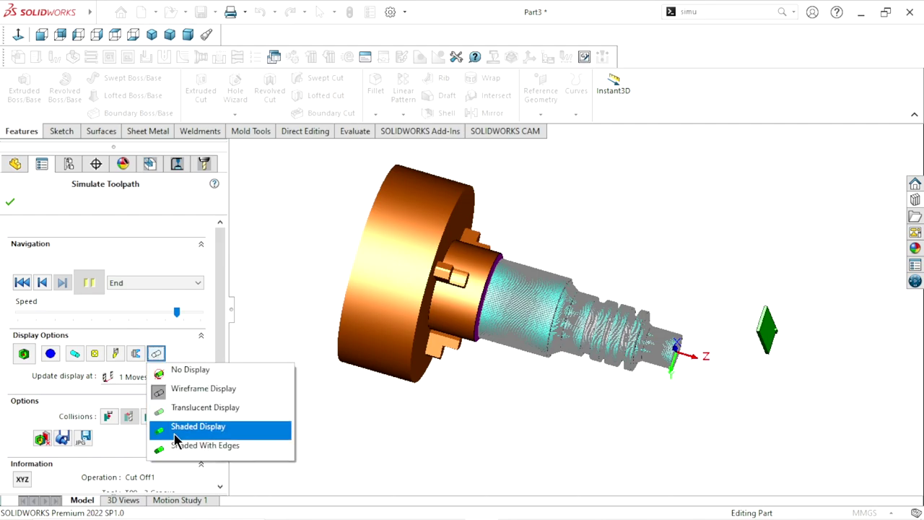
pyautogui.click(174, 431)
pyautogui.scroll(-3, 625, 316)
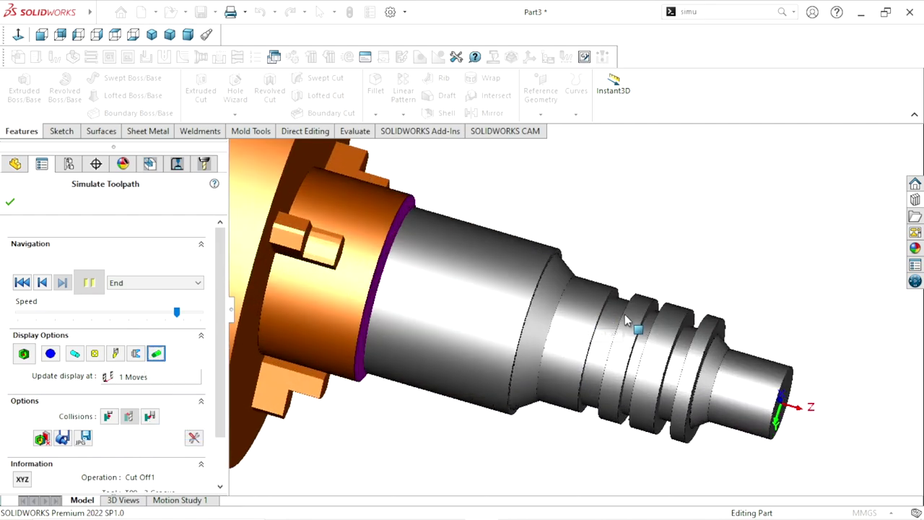
pyautogui.scroll(-2, 633, 322)
pyautogui.scroll(3, 633, 361)
pyautogui.moveTo(664, 365)
pyautogui.mouseDown(button='middle')
pyautogui.moveTo(589, 301)
pyautogui.moveTo(360, 411)
pyautogui.mouseUp(button='middle')
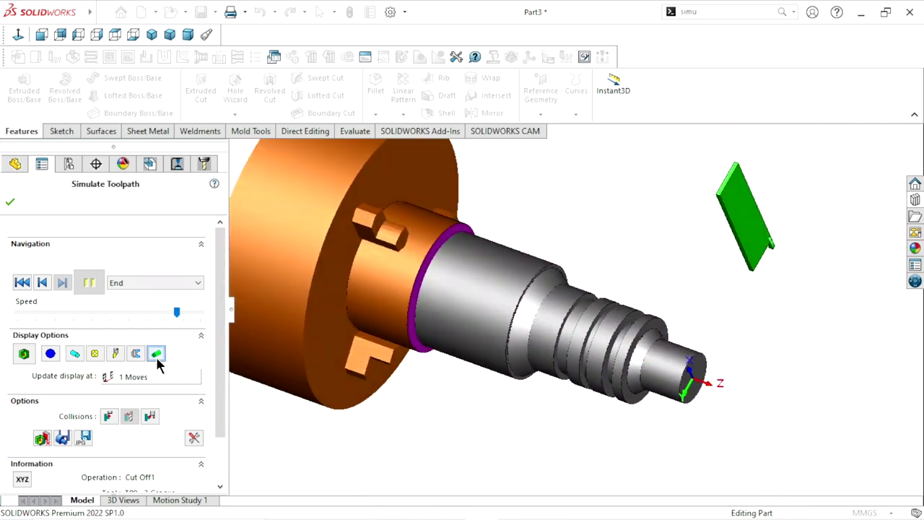
# Set the stock back to shaded with edges, then translucent, and close the simulation
pyautogui.click(156, 357)
pyautogui.click(185, 445)
pyautogui.scroll(1, 540, 347)
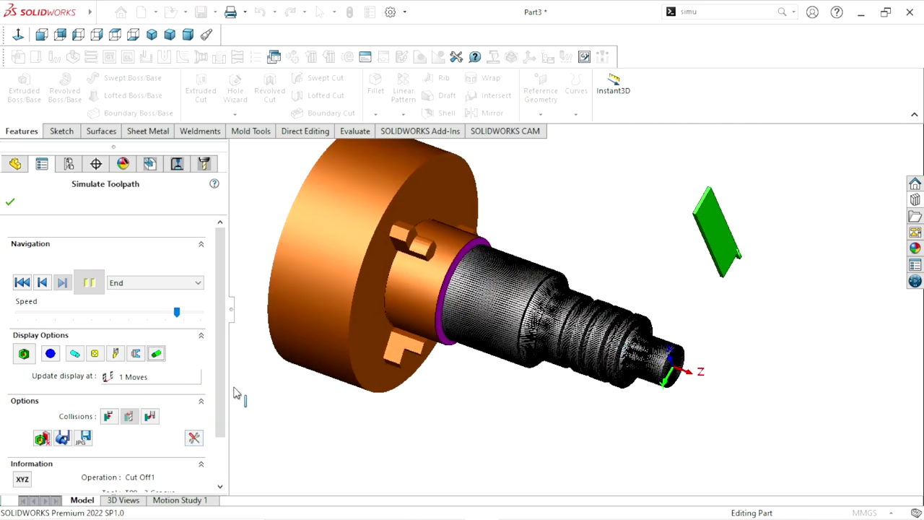
pyautogui.click(157, 355)
pyautogui.click(175, 408)
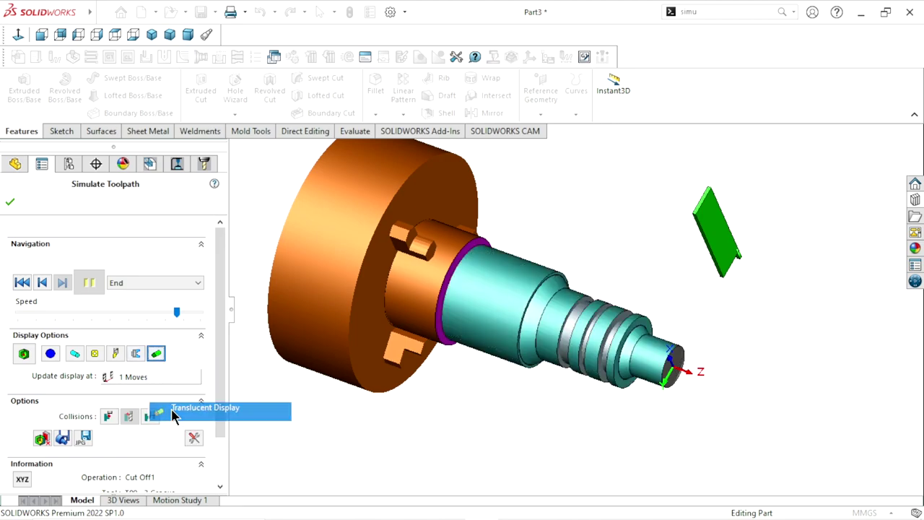
pyautogui.scroll(2, 566, 309)
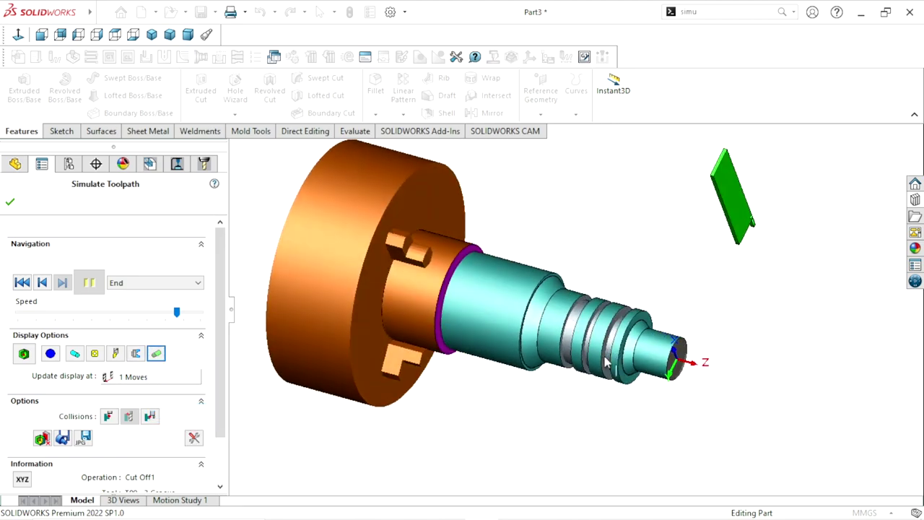
pyautogui.scroll(-3, 566, 309)
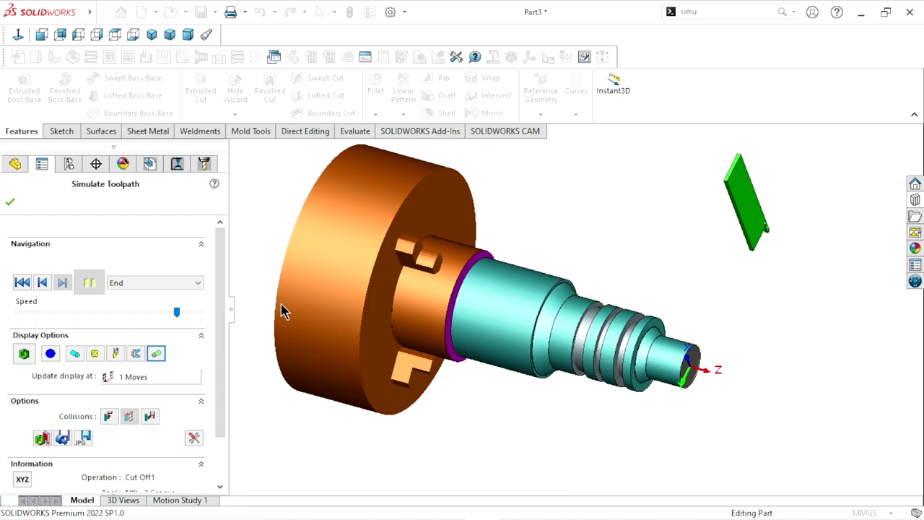
pyautogui.click(10, 203)
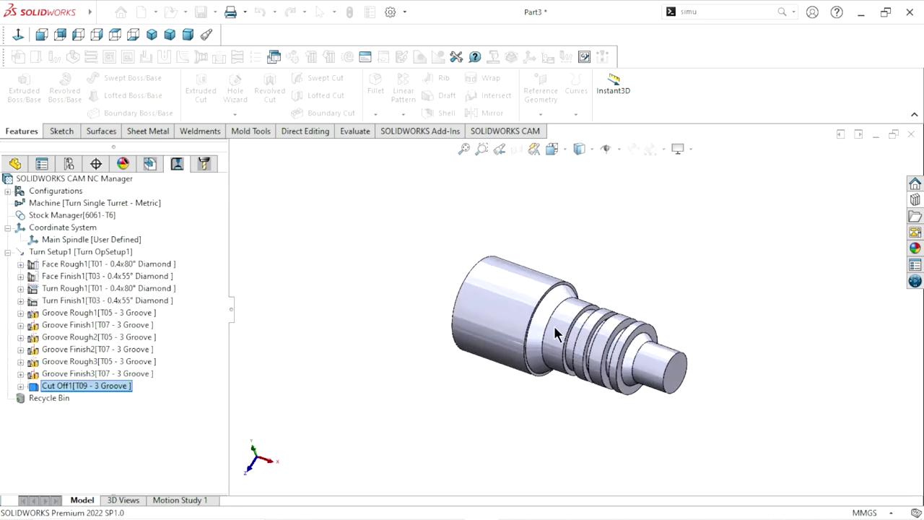
# Select Main Spindle, then Stock Manager to preview the stock around the part
pyautogui.scroll(-2, 609, 331)
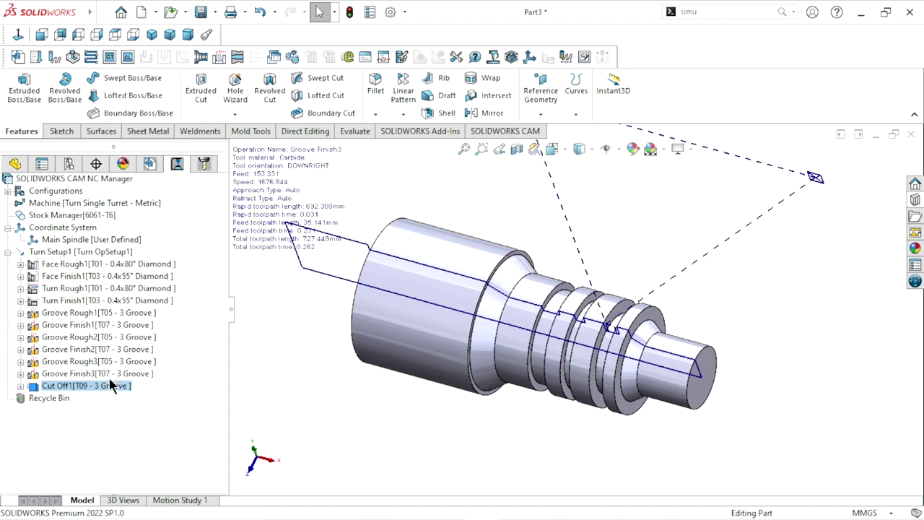
pyautogui.click(74, 239)
pyautogui.click(69, 217)
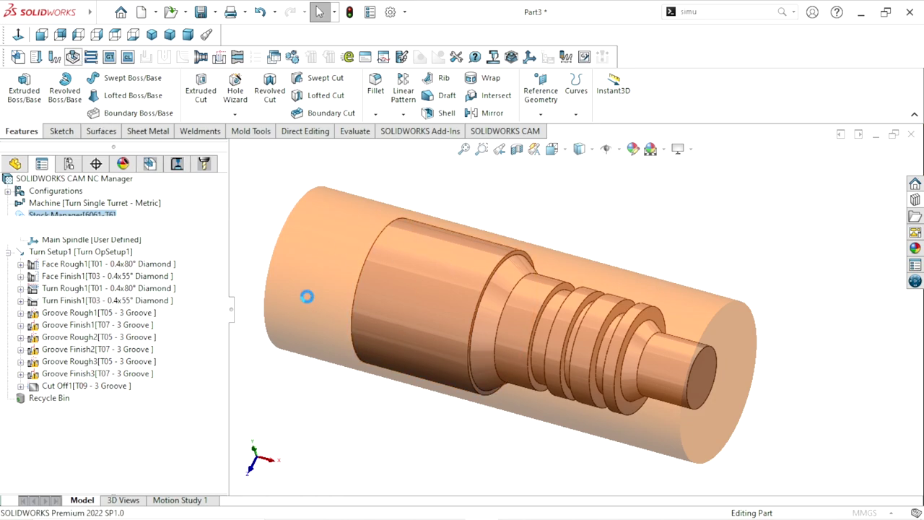
# Play the rerun simulation, orbiting toward the chuck and switching to the front view
pyautogui.click(81, 288)
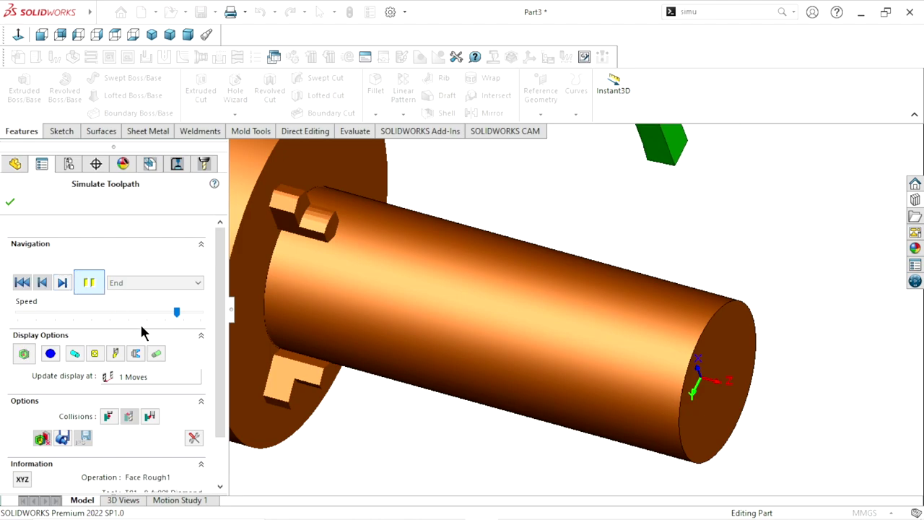
pyautogui.scroll(5, 588, 375)
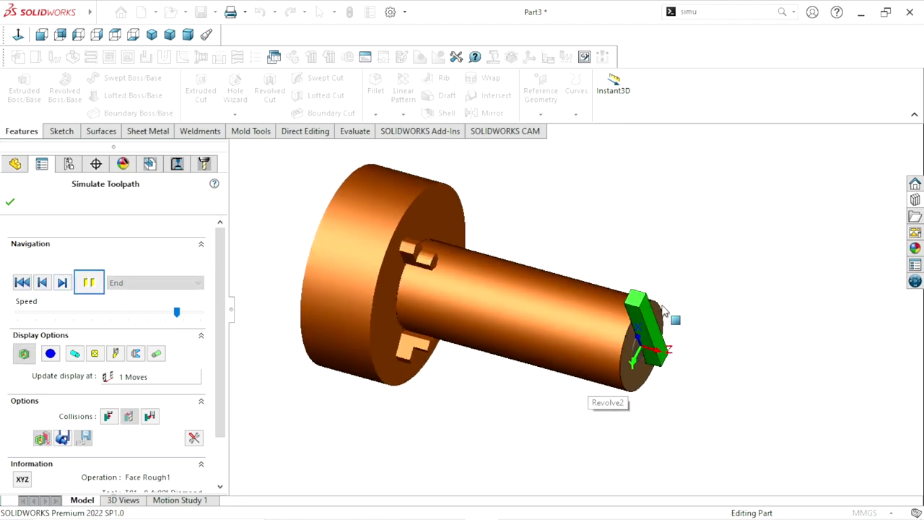
pyautogui.moveTo(662, 311); pyautogui.dragTo(606, 398, button='middle')
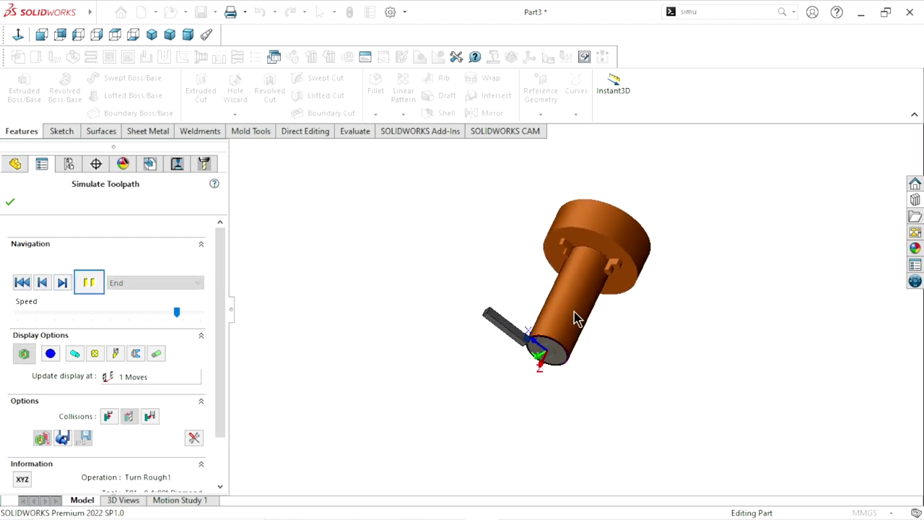
pyautogui.moveTo(648, 317); pyautogui.dragTo(633, 299, button='middle')
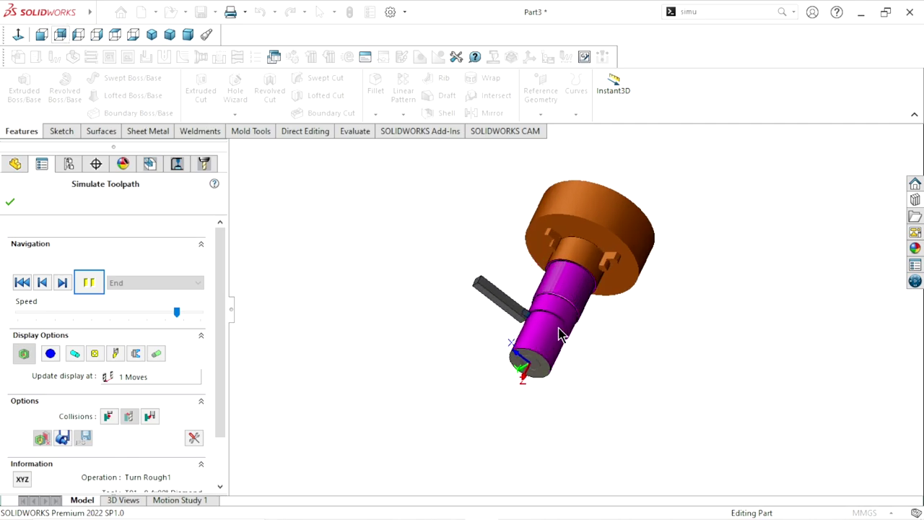
pyautogui.hotkey('ctrl', '1')
pyautogui.scroll(3, 684, 363)
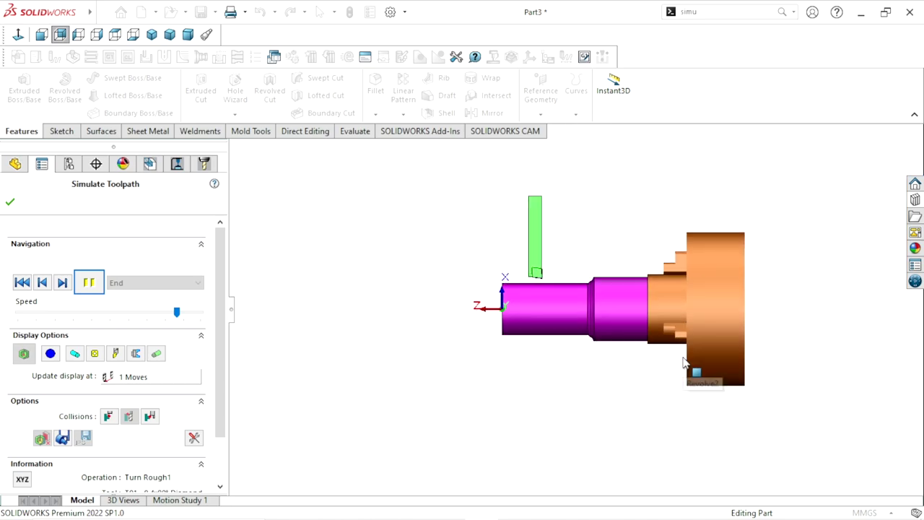
pyautogui.scroll(-2, 644, 305)
pyautogui.scroll(-2, 576, 282)
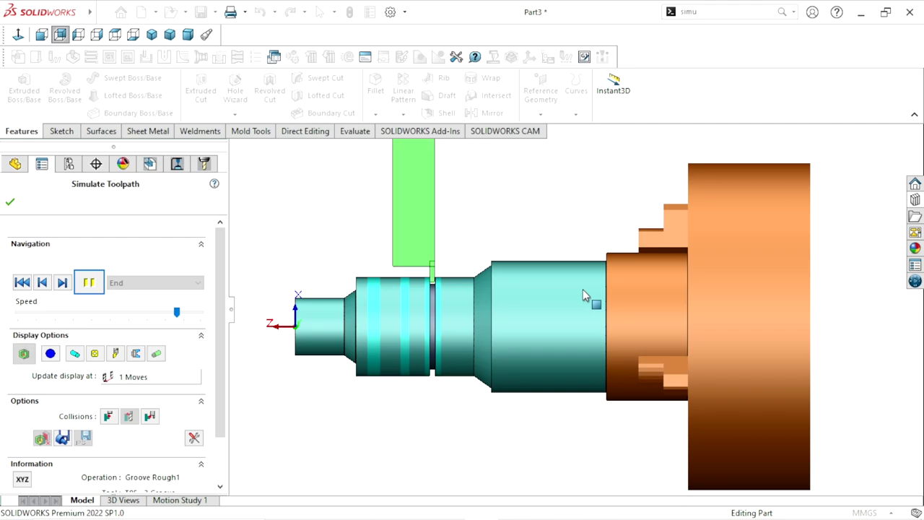
# Raise the simulation speed slightly and follow the grooving from angled 3D views
pyautogui.scroll(1, 614, 410)
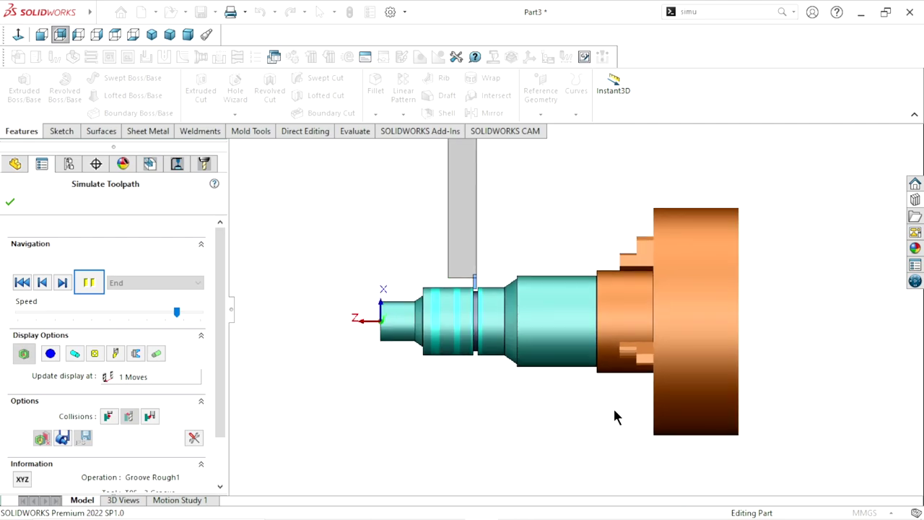
pyautogui.moveTo(556, 409)
pyautogui.mouseDown(button='middle')
pyautogui.moveTo(570, 383)
pyautogui.moveTo(593, 437)
pyautogui.mouseUp(button='middle')
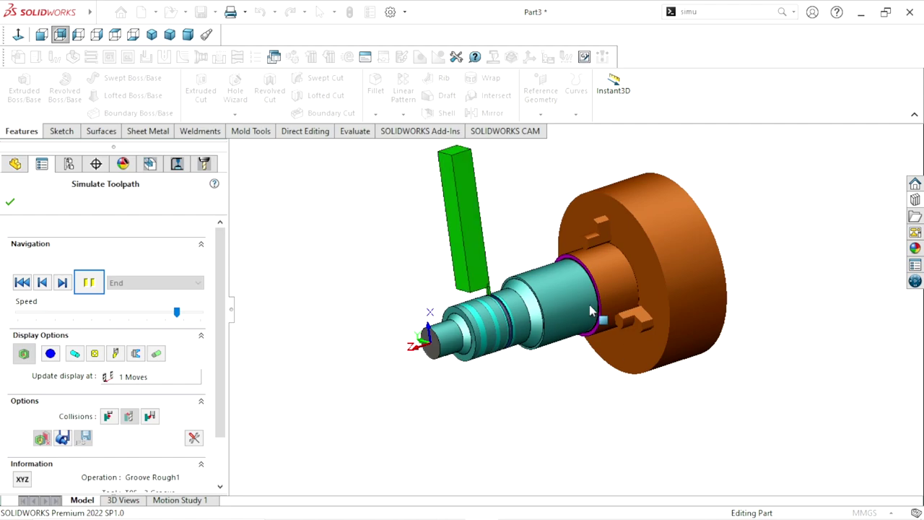
pyautogui.scroll(-1, 591, 310)
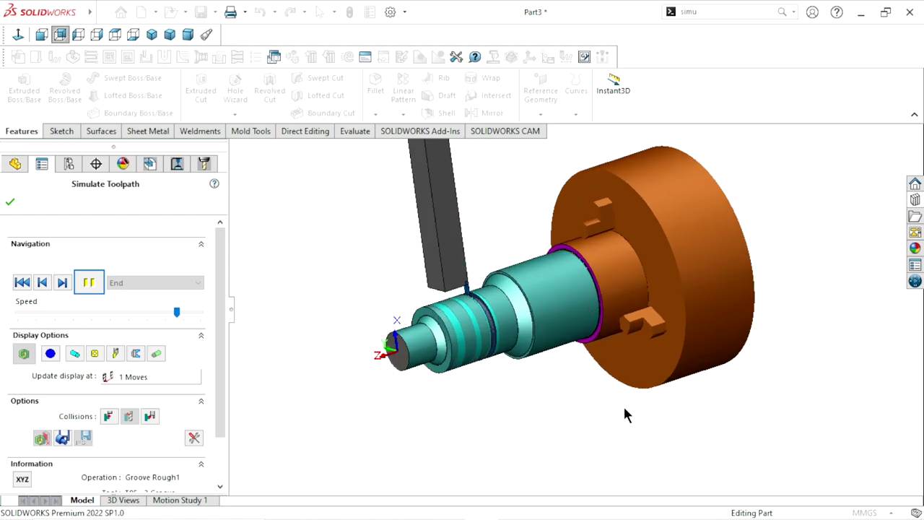
pyautogui.moveTo(621, 409); pyautogui.dragTo(579, 395, button='middle')
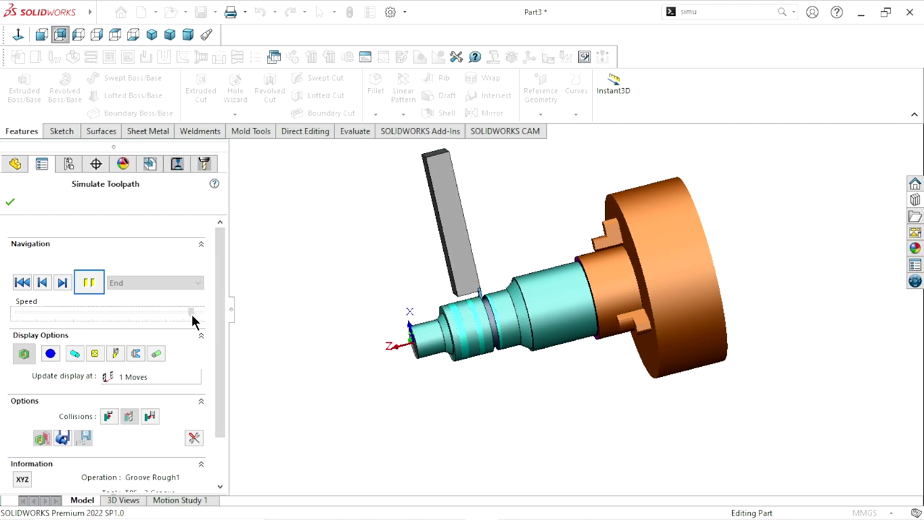
pyautogui.scroll(-2, 511, 313)
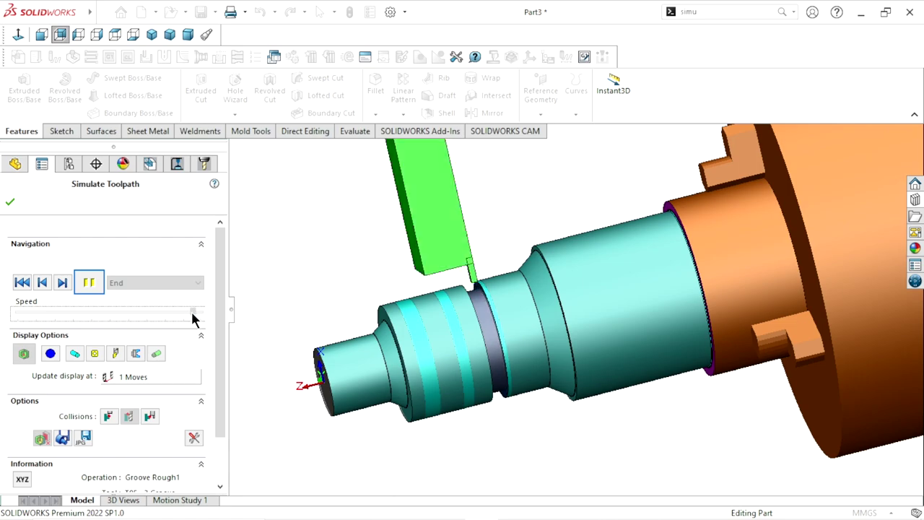
pyautogui.moveTo(191, 316); pyautogui.dragTo(196, 318)
pyautogui.scroll(2, 559, 378)
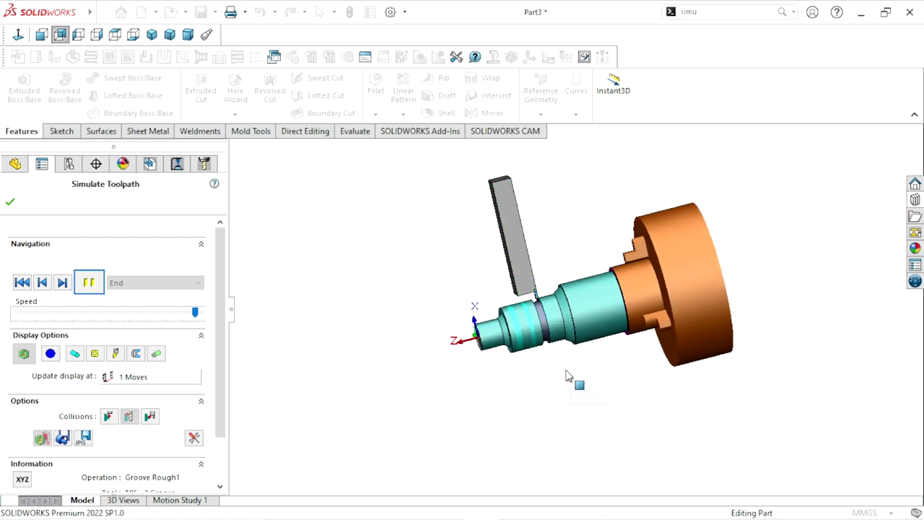
pyautogui.scroll(1, 686, 308)
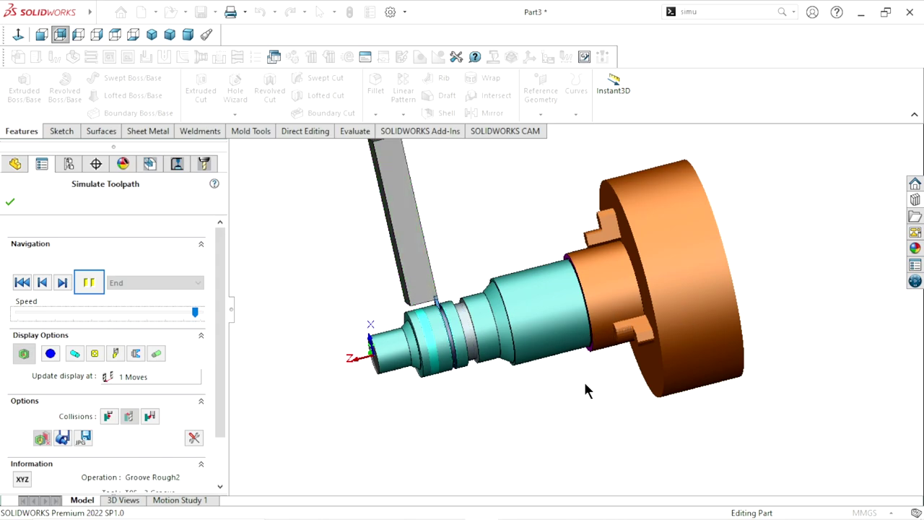
pyautogui.moveTo(607, 368)
pyautogui.mouseDown(button='middle')
pyautogui.moveTo(590, 361)
pyautogui.moveTo(603, 382)
pyautogui.moveTo(612, 380)
pyautogui.mouseUp(button='middle')
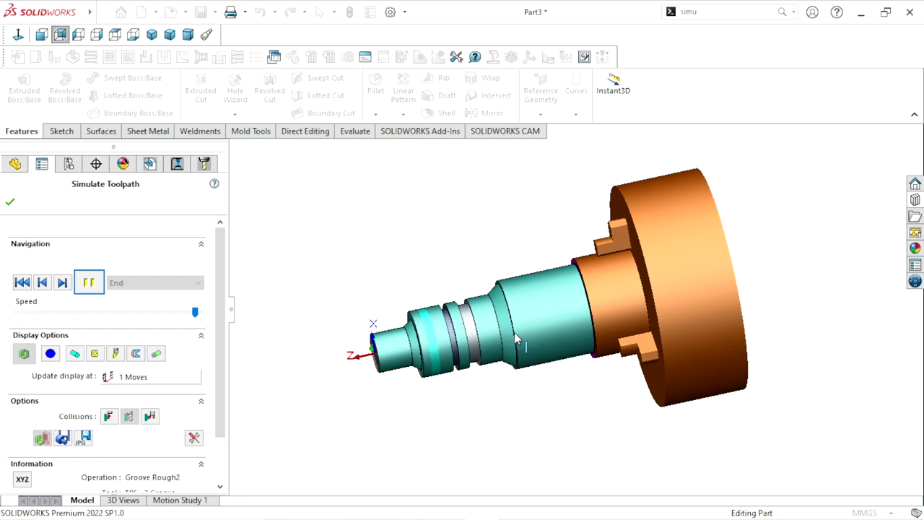
pyautogui.scroll(-3, 515, 332)
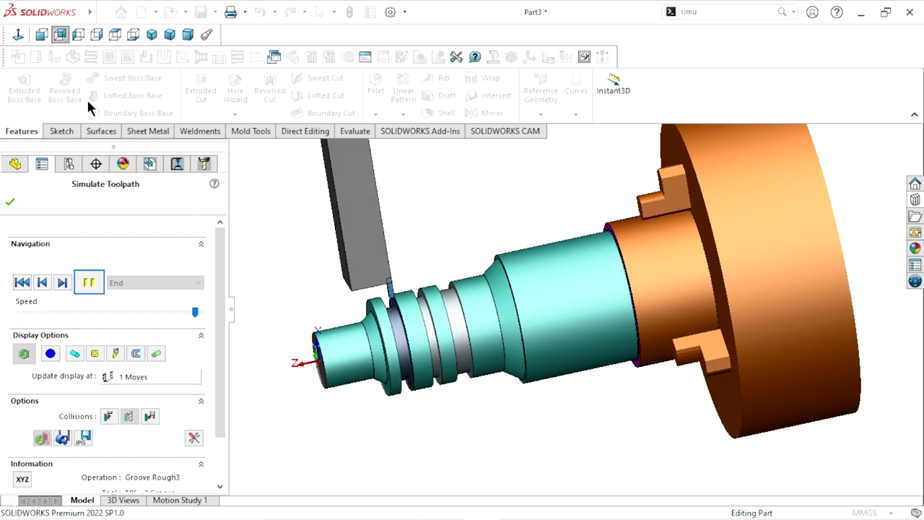
# Inspect the finished grooved stepped shaft from the side-on front view
pyautogui.click(63, 35)
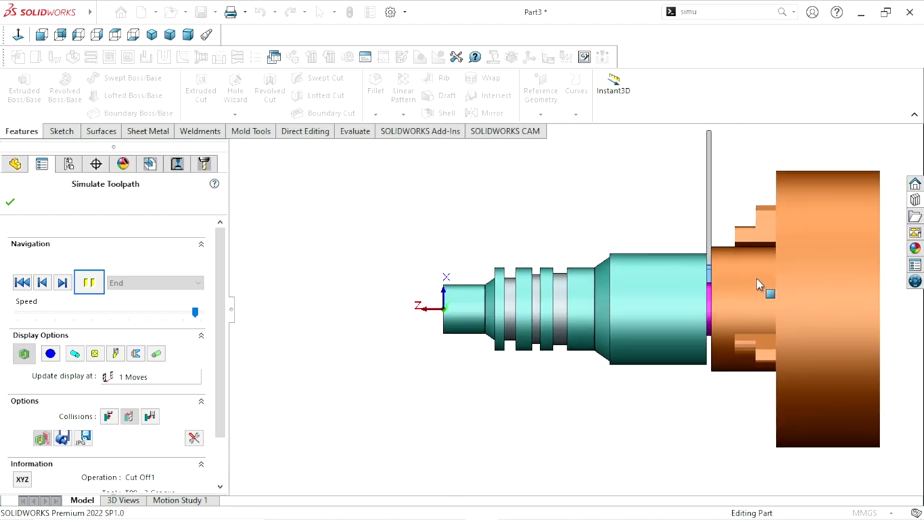
pyautogui.scroll(-3, 757, 278)
pyautogui.scroll(3, 697, 300)
pyautogui.scroll(2, 679, 311)
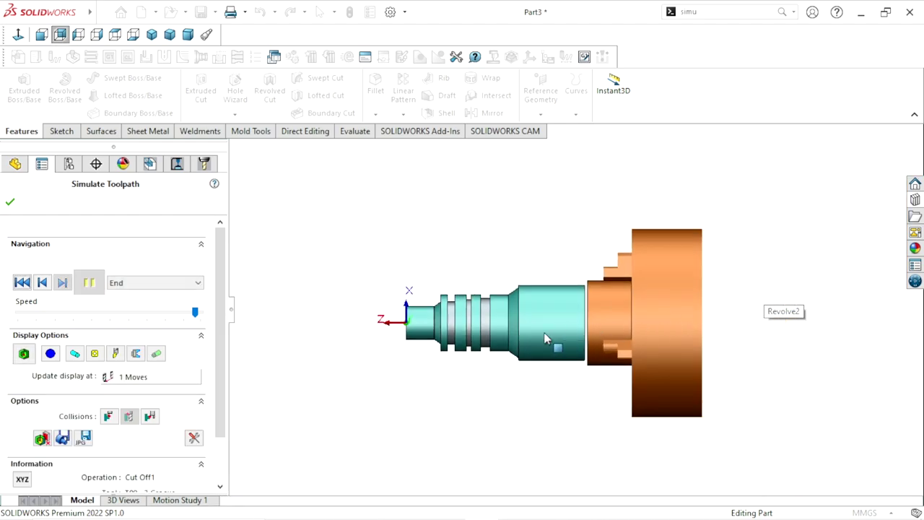
pyautogui.moveTo(545, 339)
pyautogui.mouseDown(button='middle')
pyautogui.moveTo(543, 400)
pyautogui.moveTo(542, 378)
pyautogui.mouseUp(button='middle')
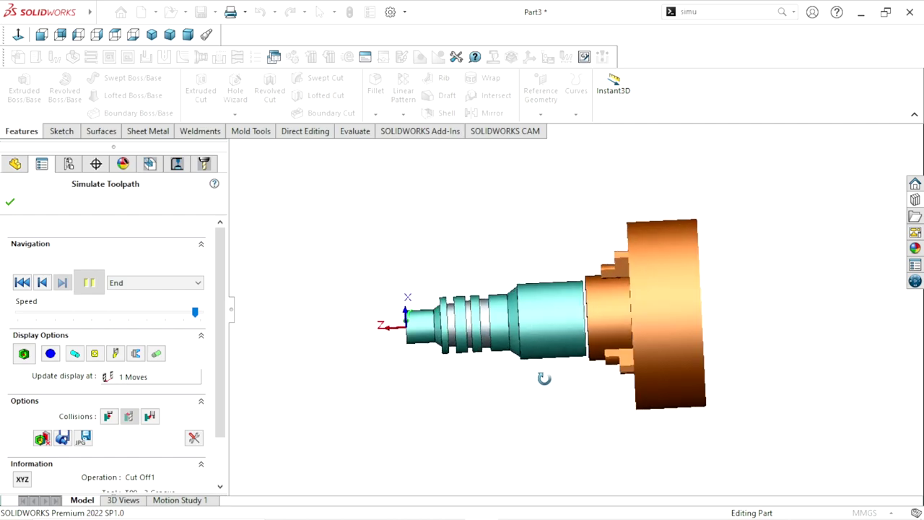
pyautogui.click(63, 38)
pyautogui.scroll(-2, 608, 323)
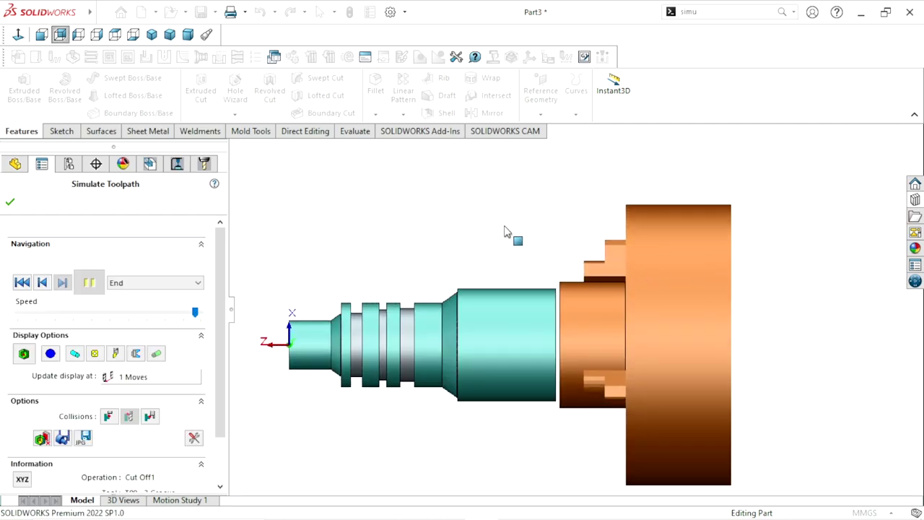